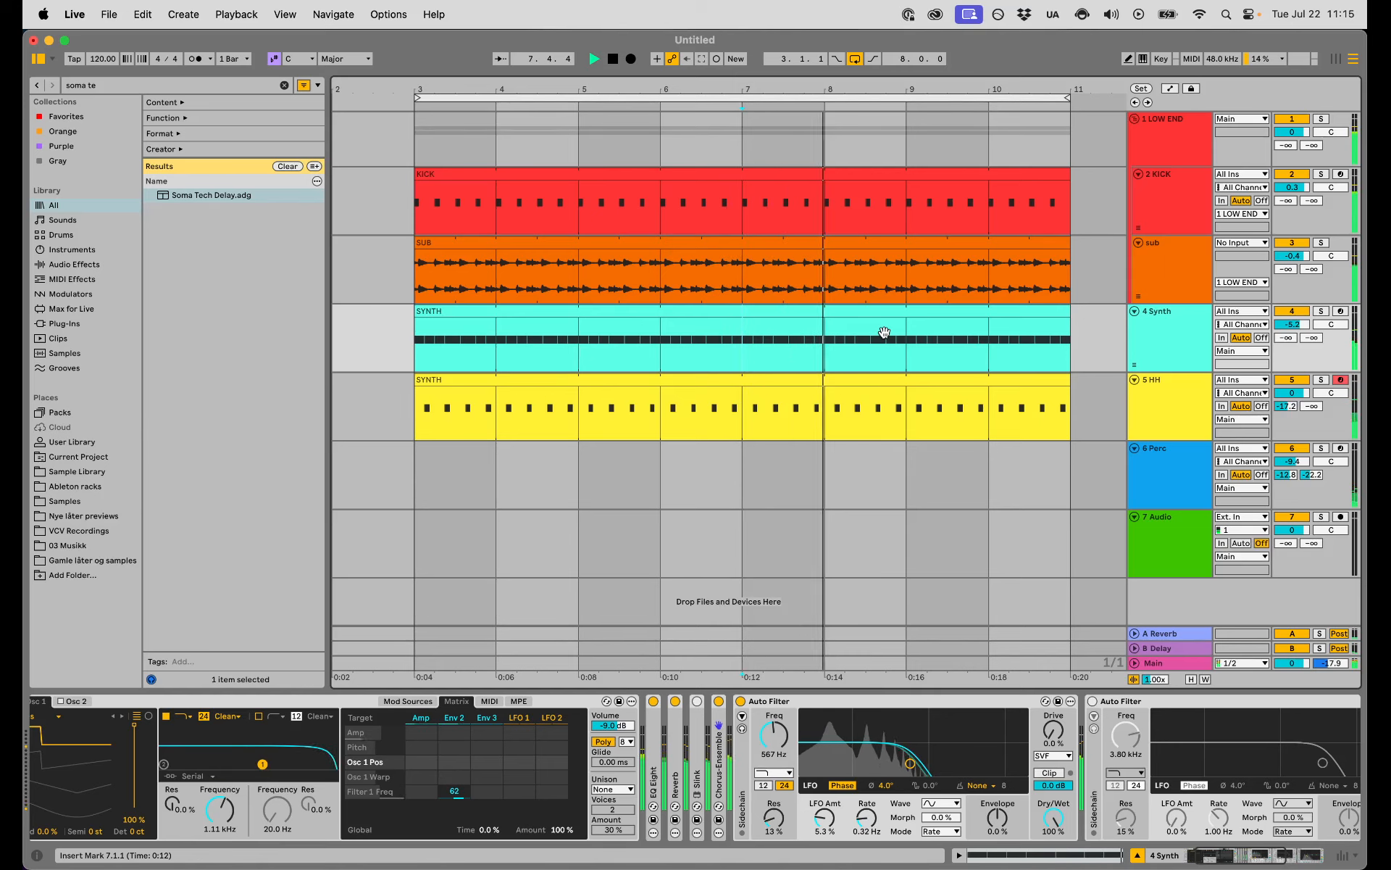
Listen to the Synth track soloed and within the full mix, and stop playback
left_click(1173, 344)
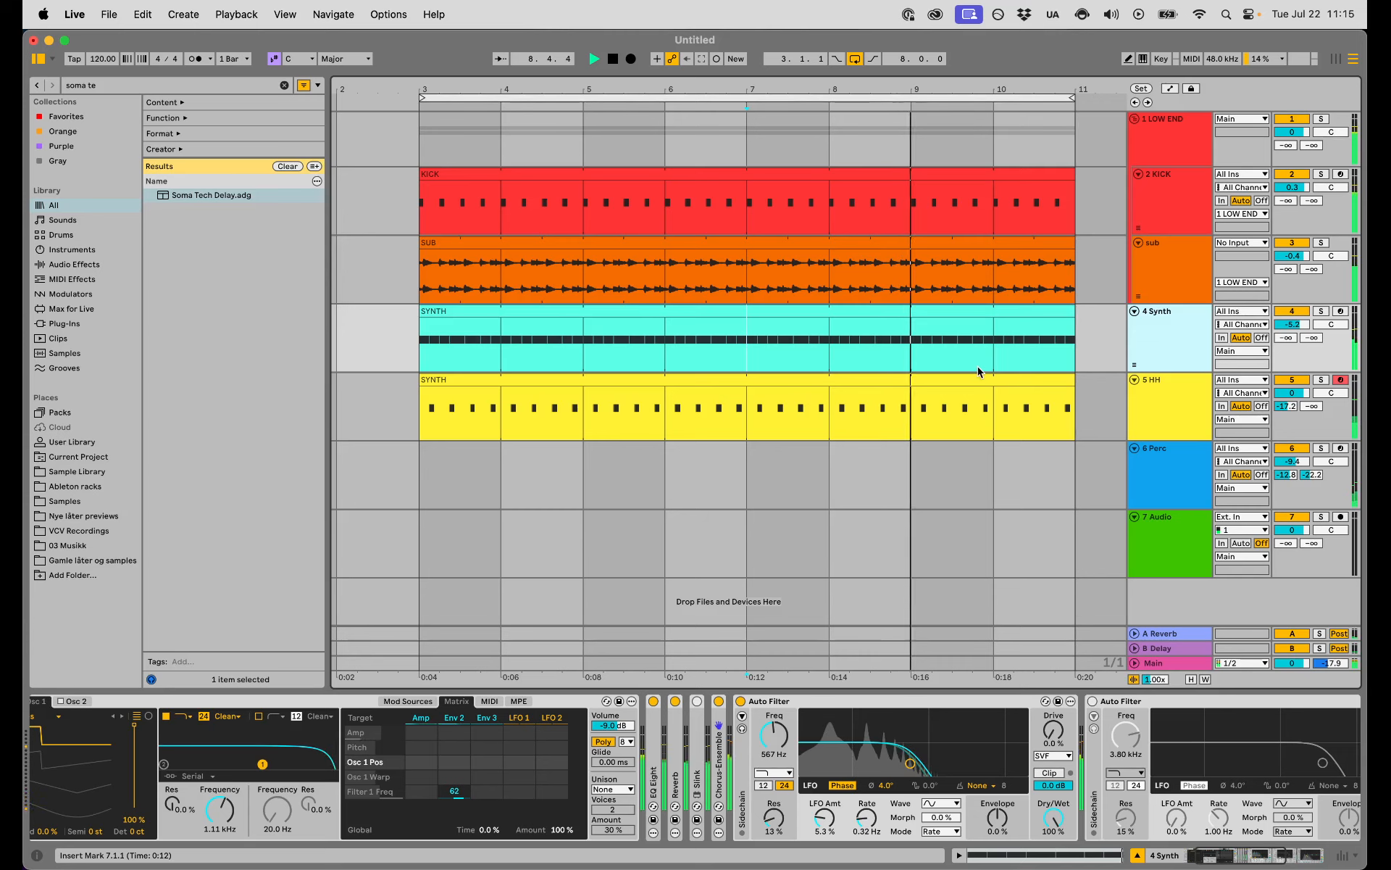
scroll(976, 368, "right", 1)
key("s")
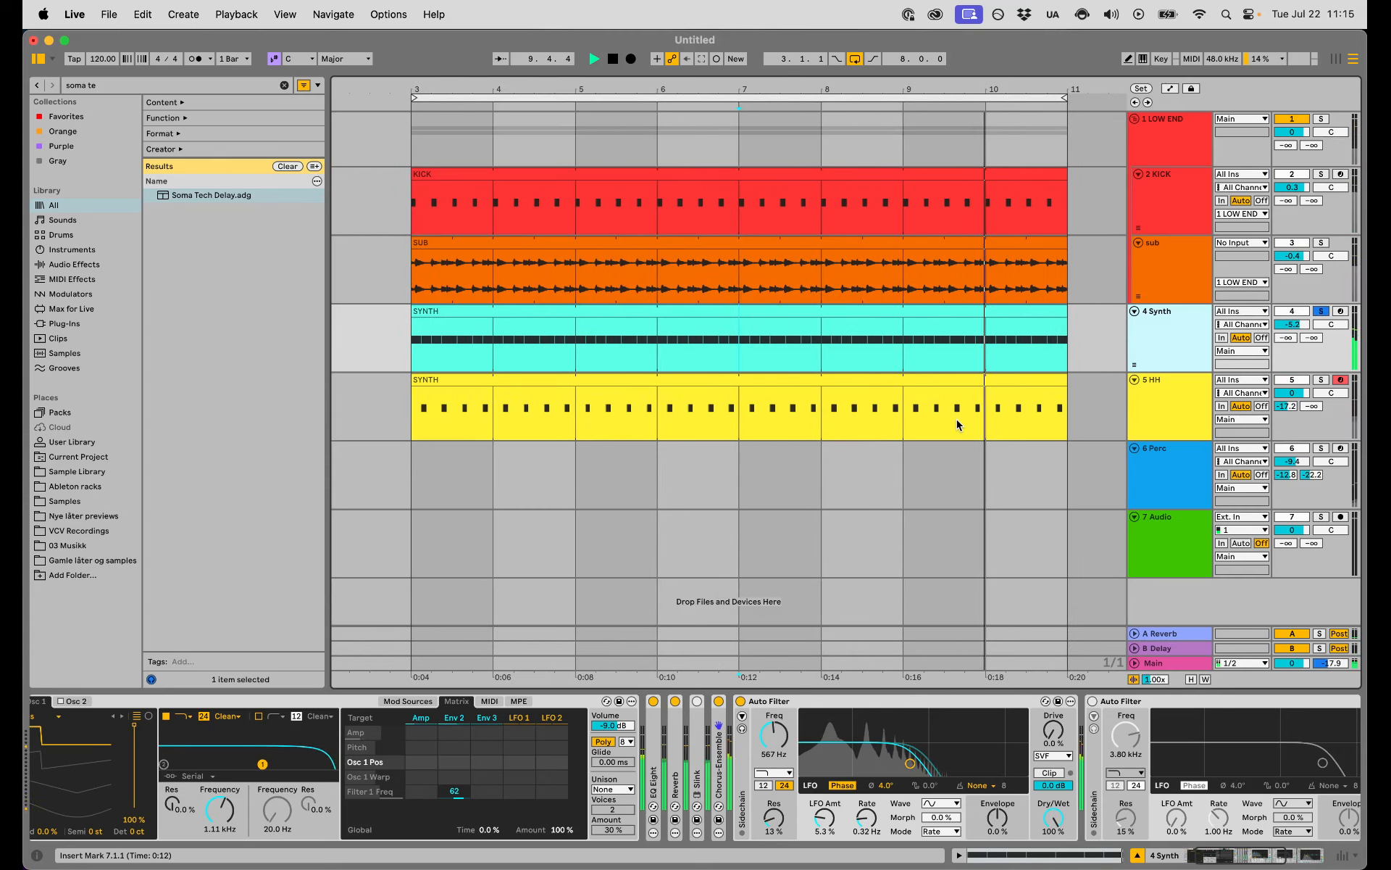
left_click(748, 344)
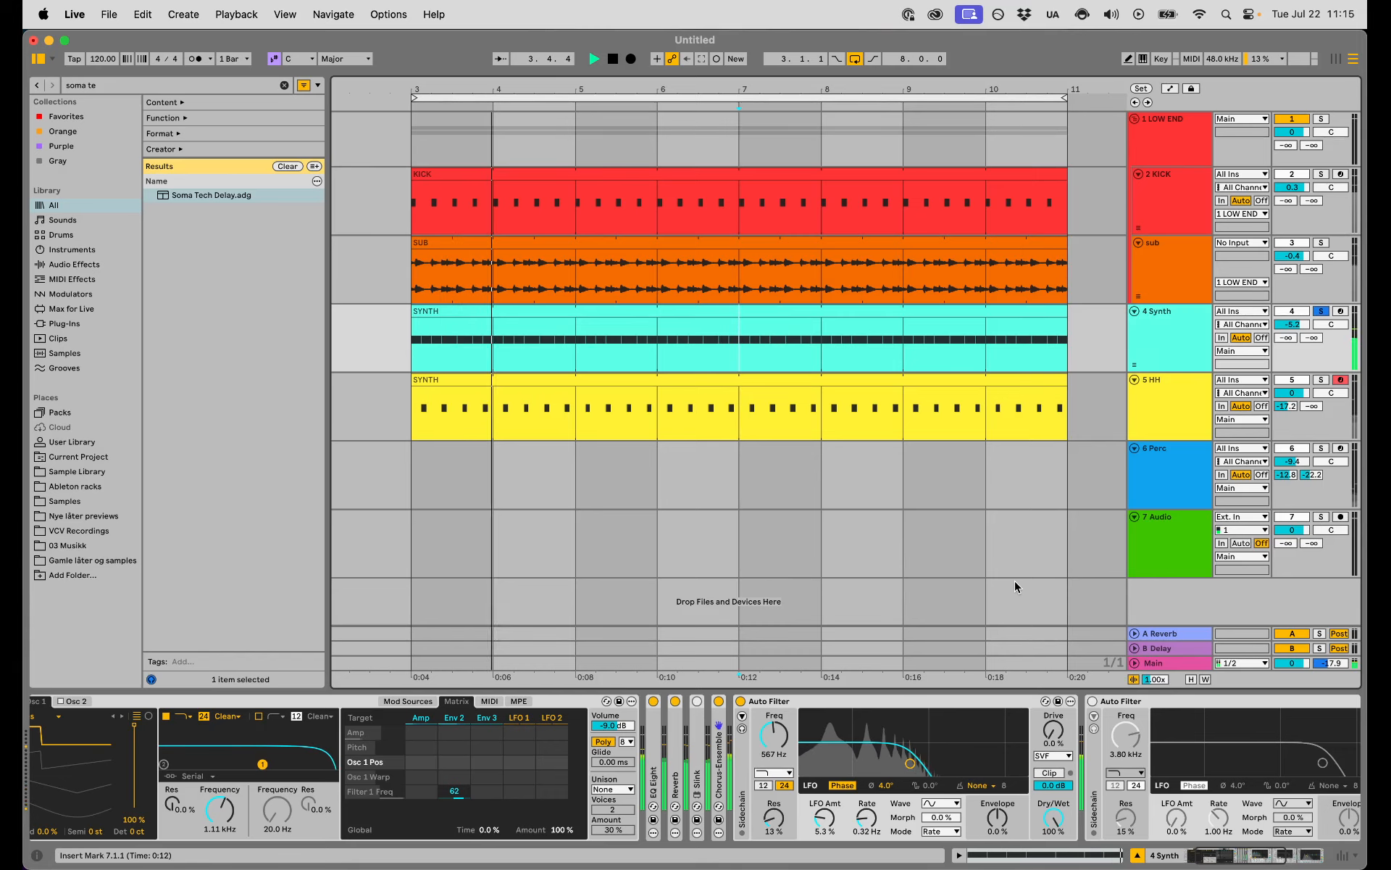
key("s")
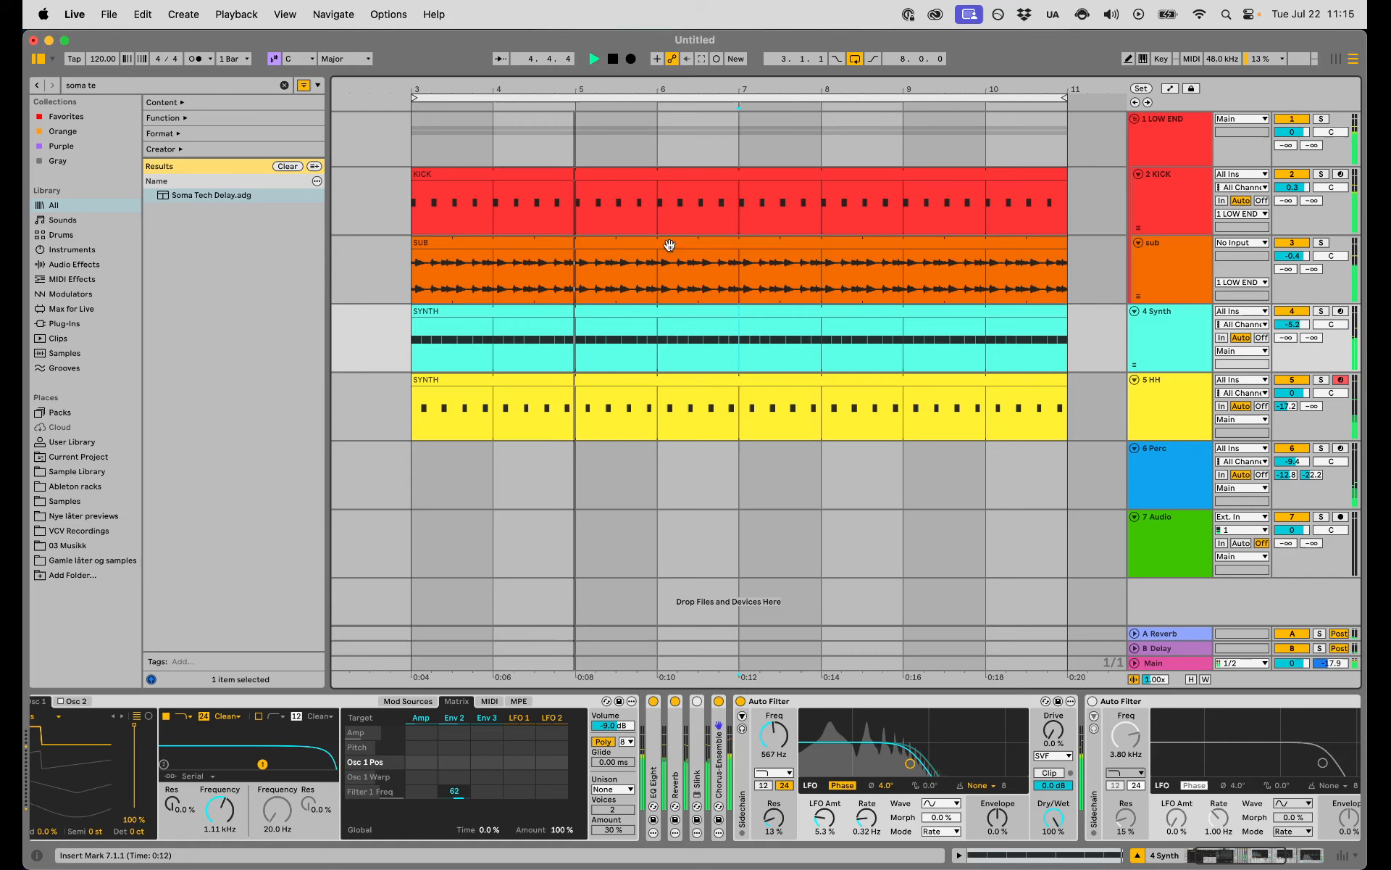
key("space")
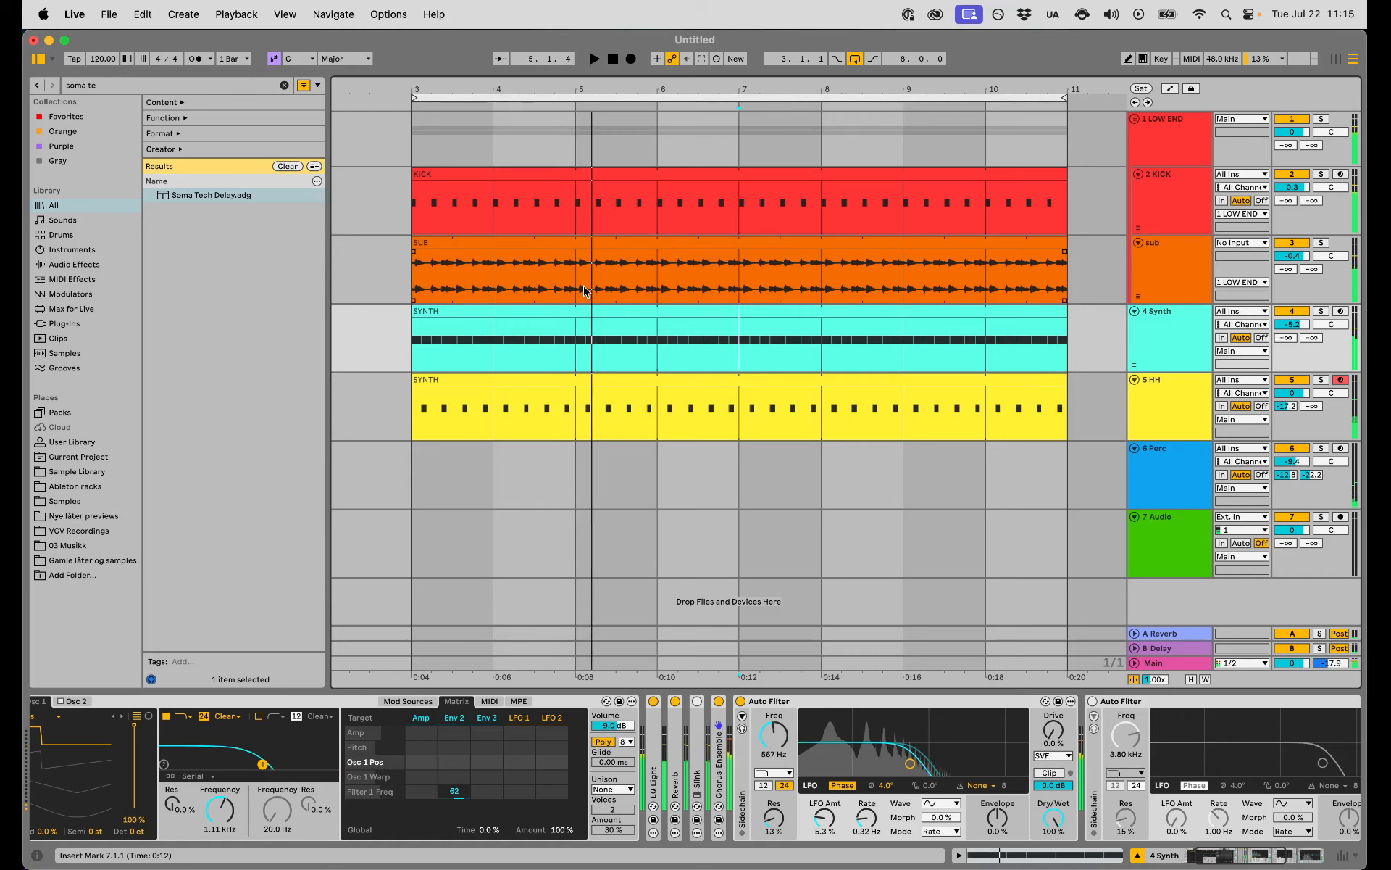
left_click(741, 346)
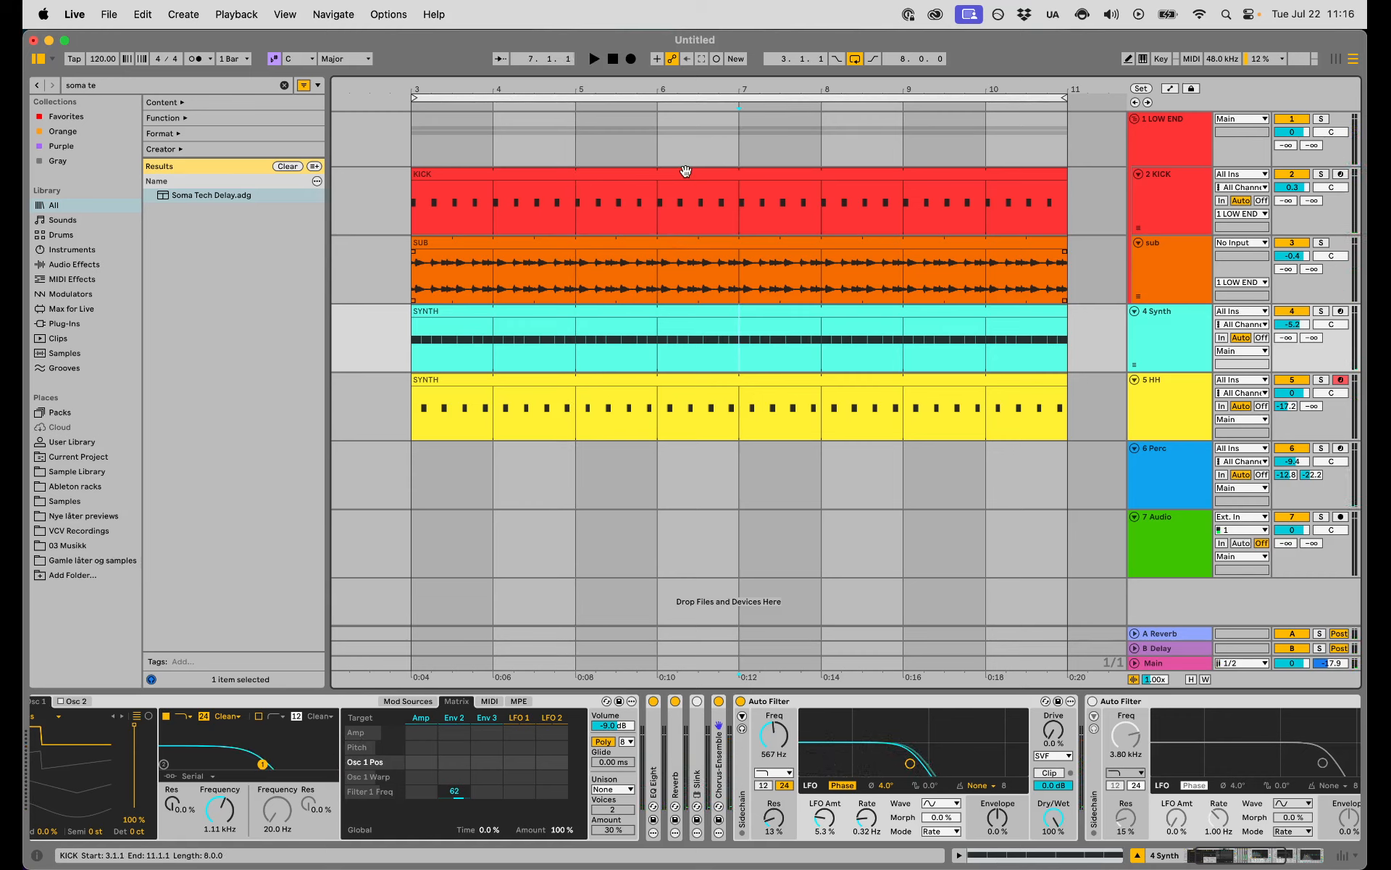
scroll(797, 198, "right", 3)
scroll(636, 195, "left", 3)
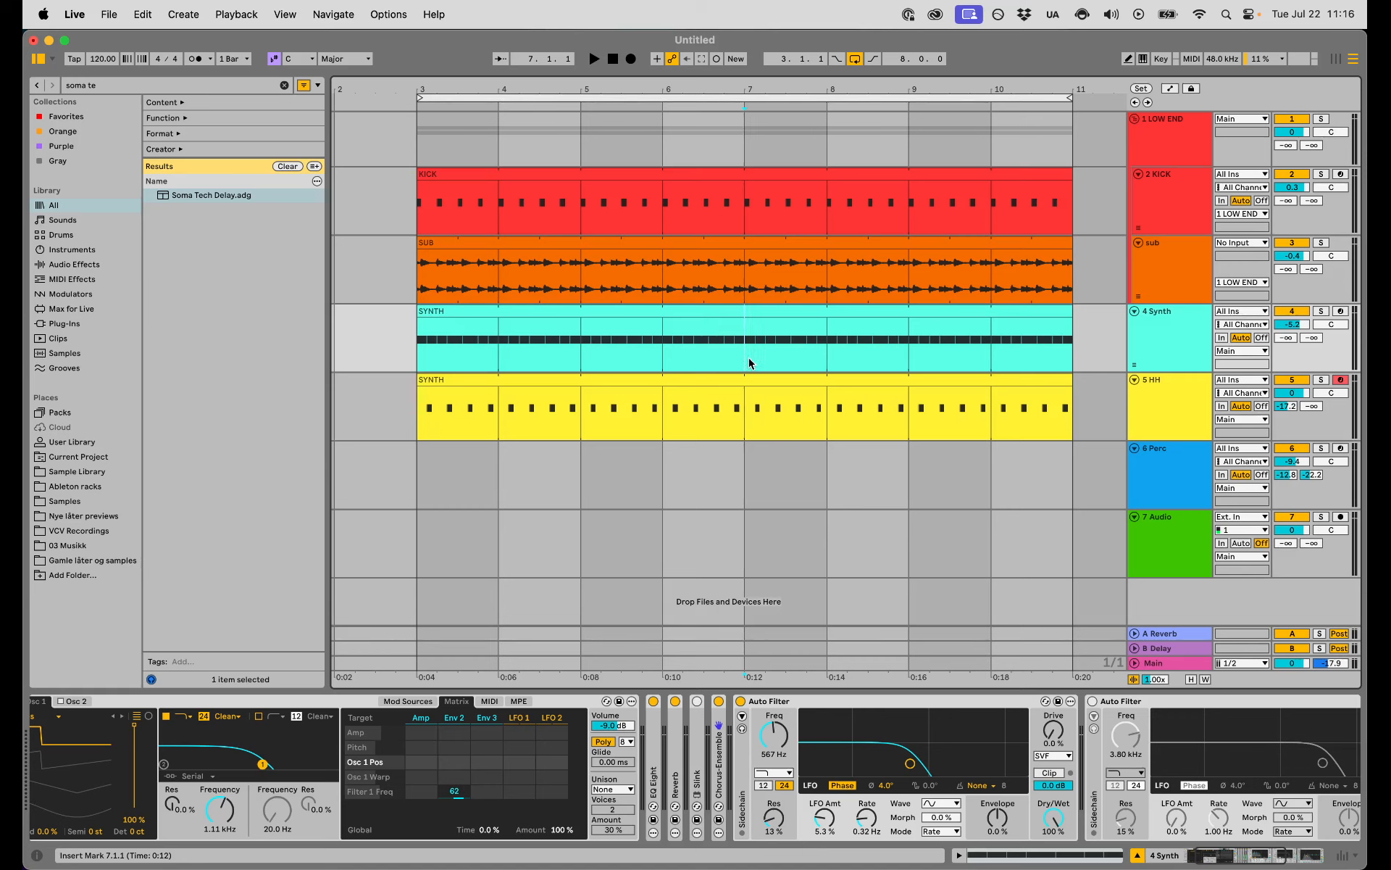
Fold both Auto Filters and the final EQ Eight in the Synth track's device chain
double_click(824, 703)
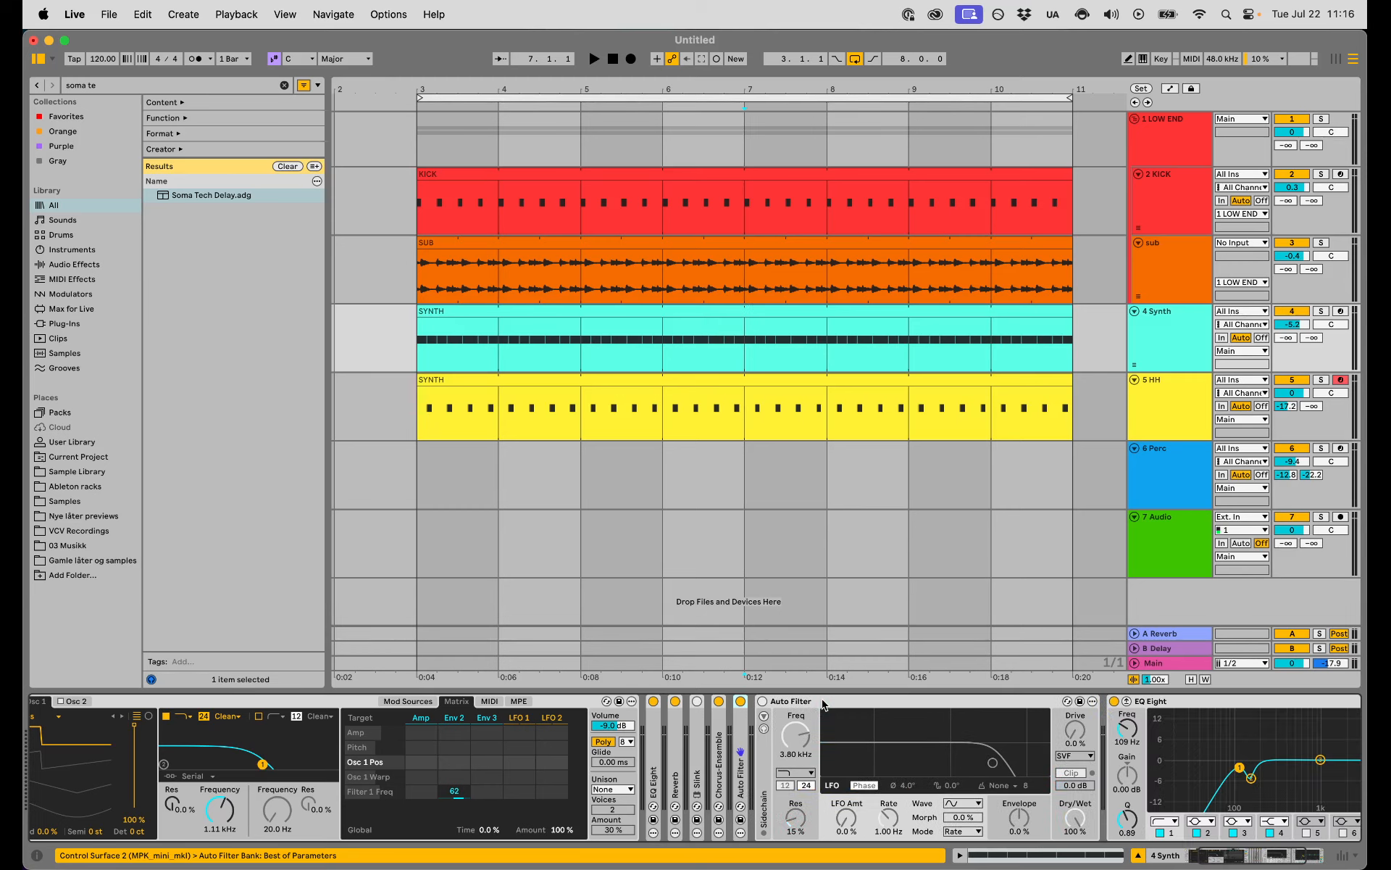
double_click(824, 703)
left_click(850, 703)
double_click(851, 703)
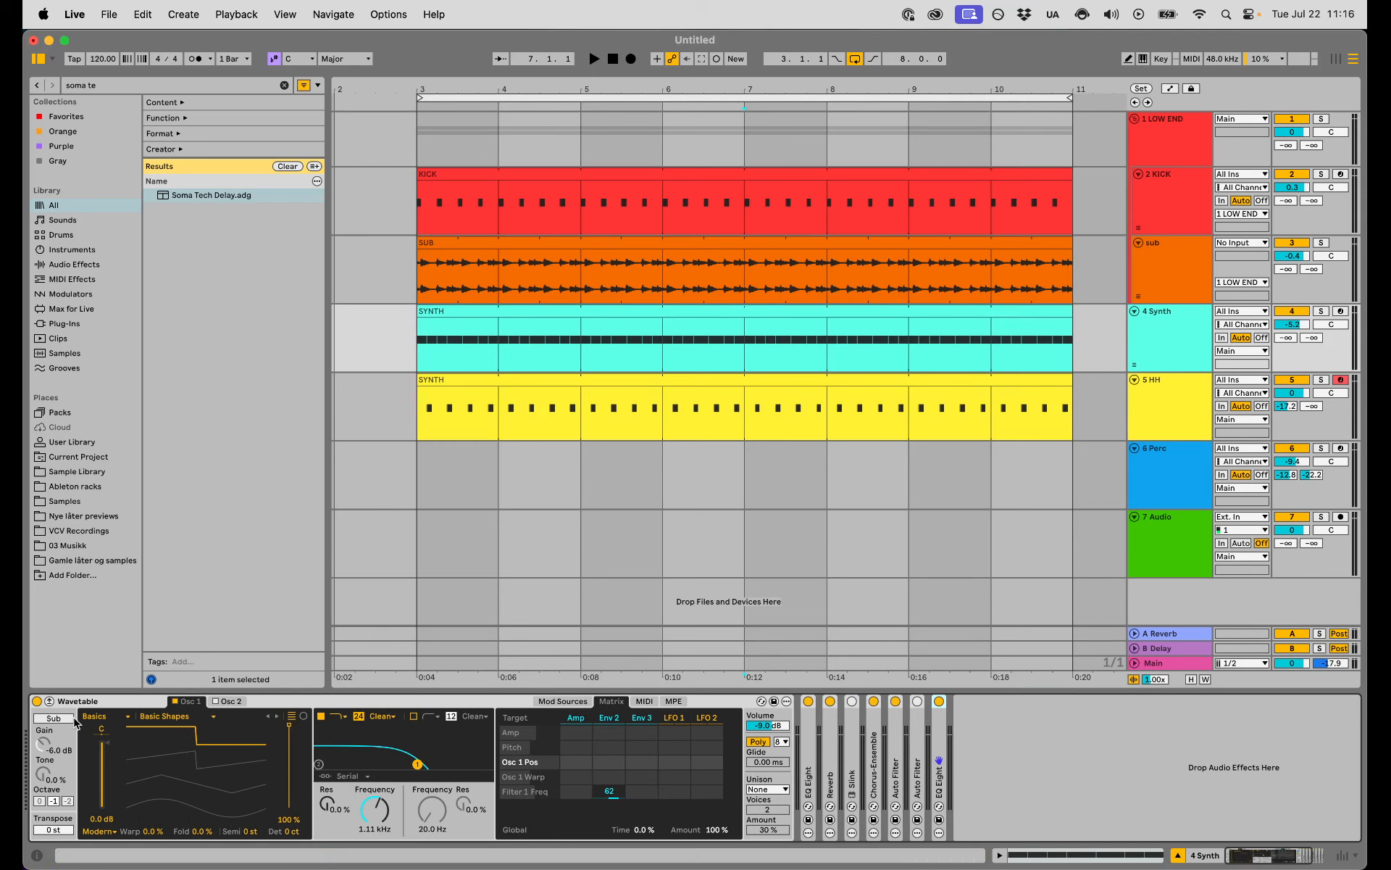
Examine the note pattern in the SYNTH clip and return to the Synth track's device chain
double_click(939, 312)
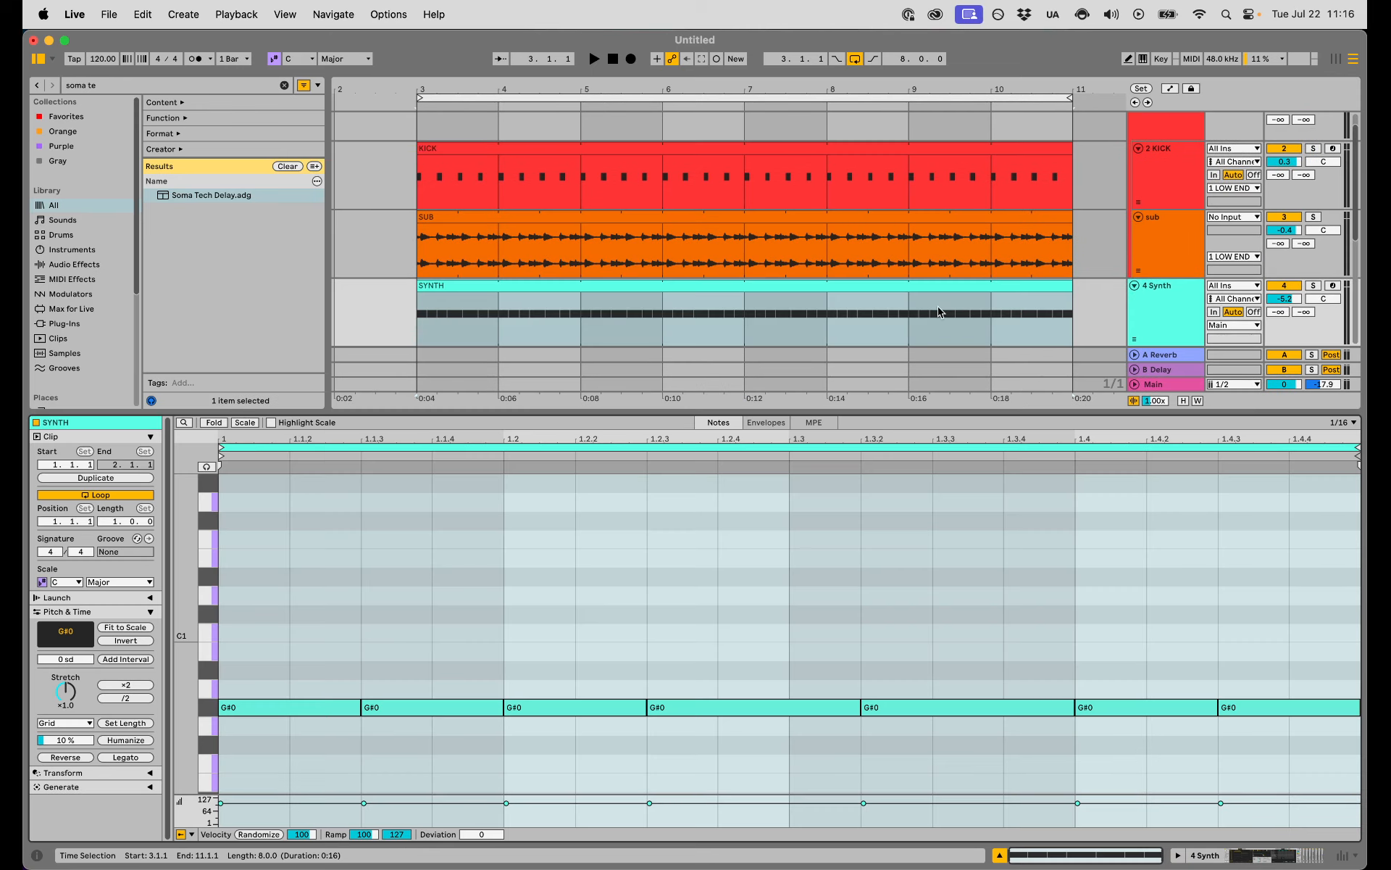
left_click(579, 639)
left_click_drag(199, 712, 238, 681)
left_click(398, 632)
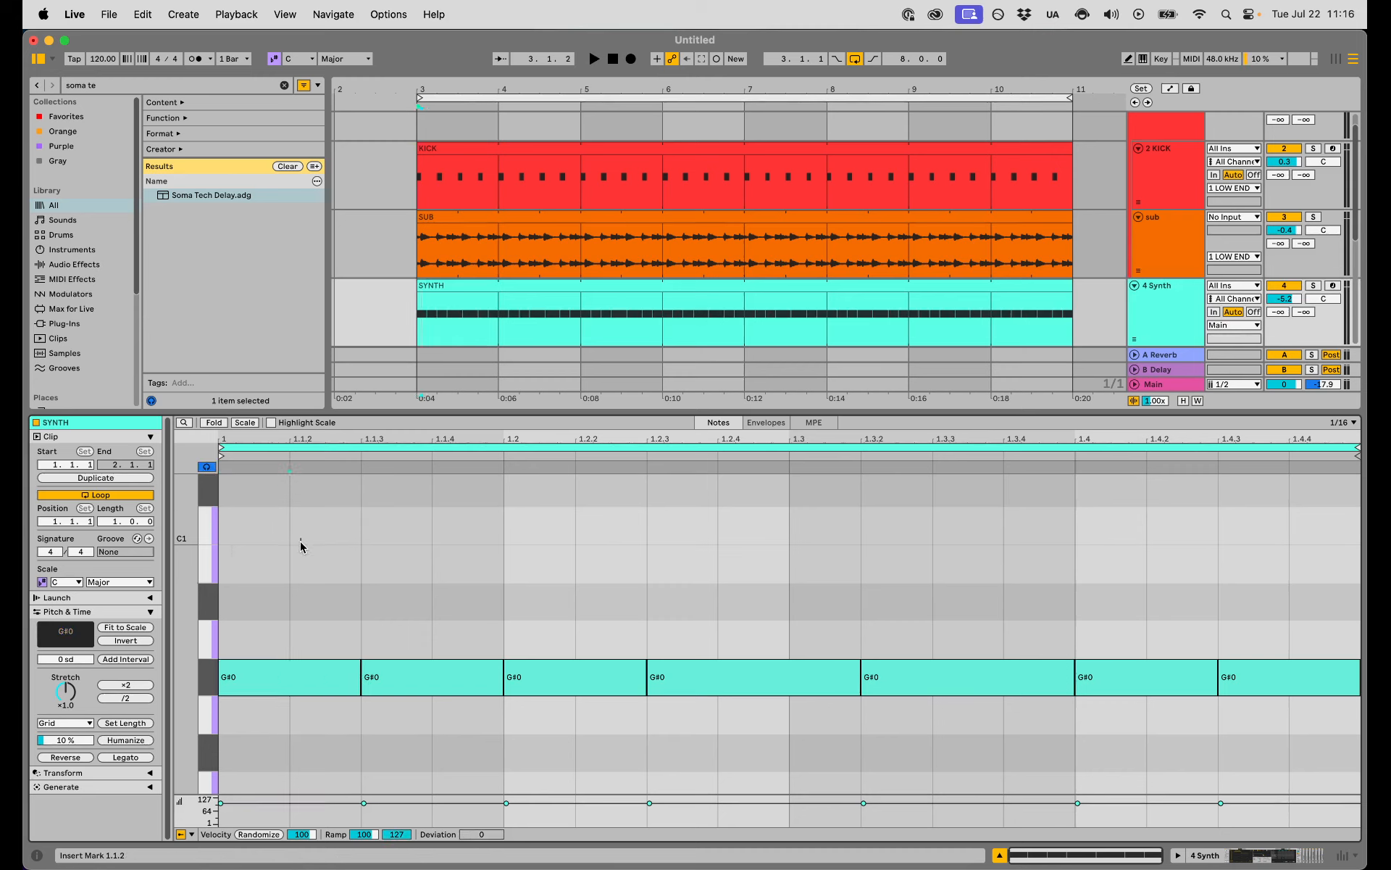
left_click_drag(303, 537, 305, 739)
left_click(1012, 574)
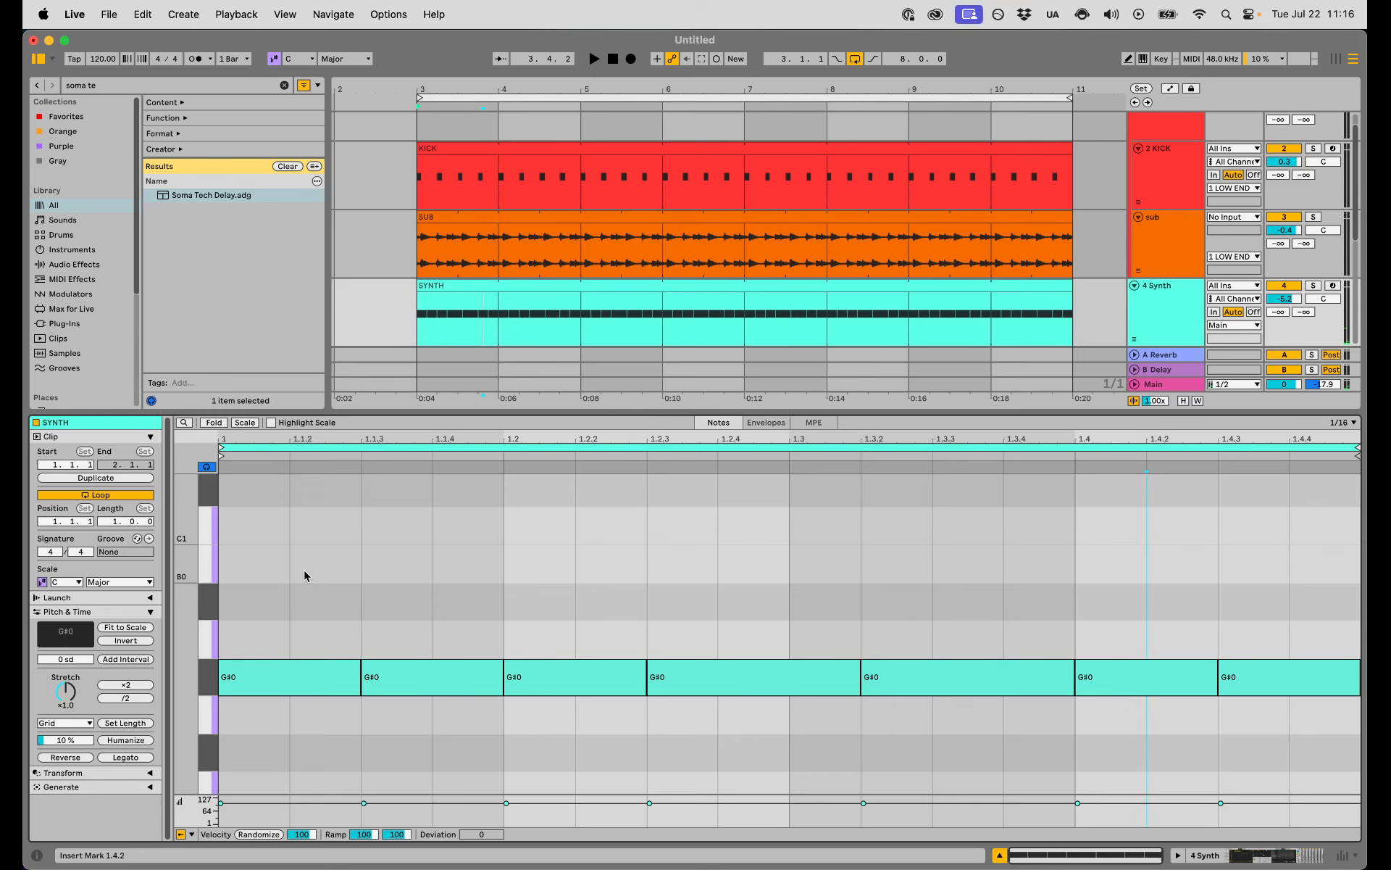
left_click(781, 525)
key("shift+Tab")
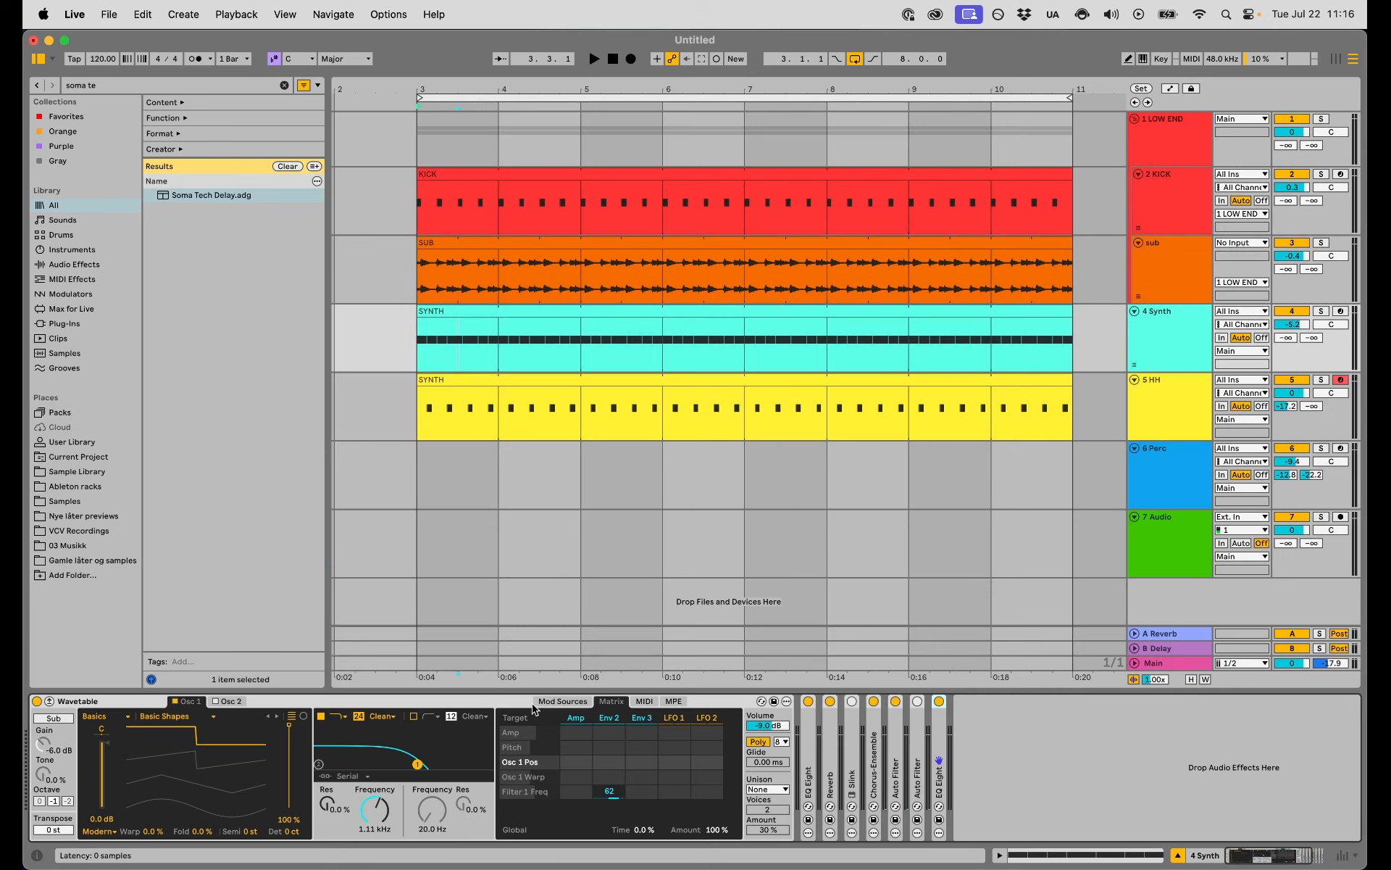
Turn off all audio effects on the Synth track, solo it and play the dry sound from bar 3
left_click(809, 743)
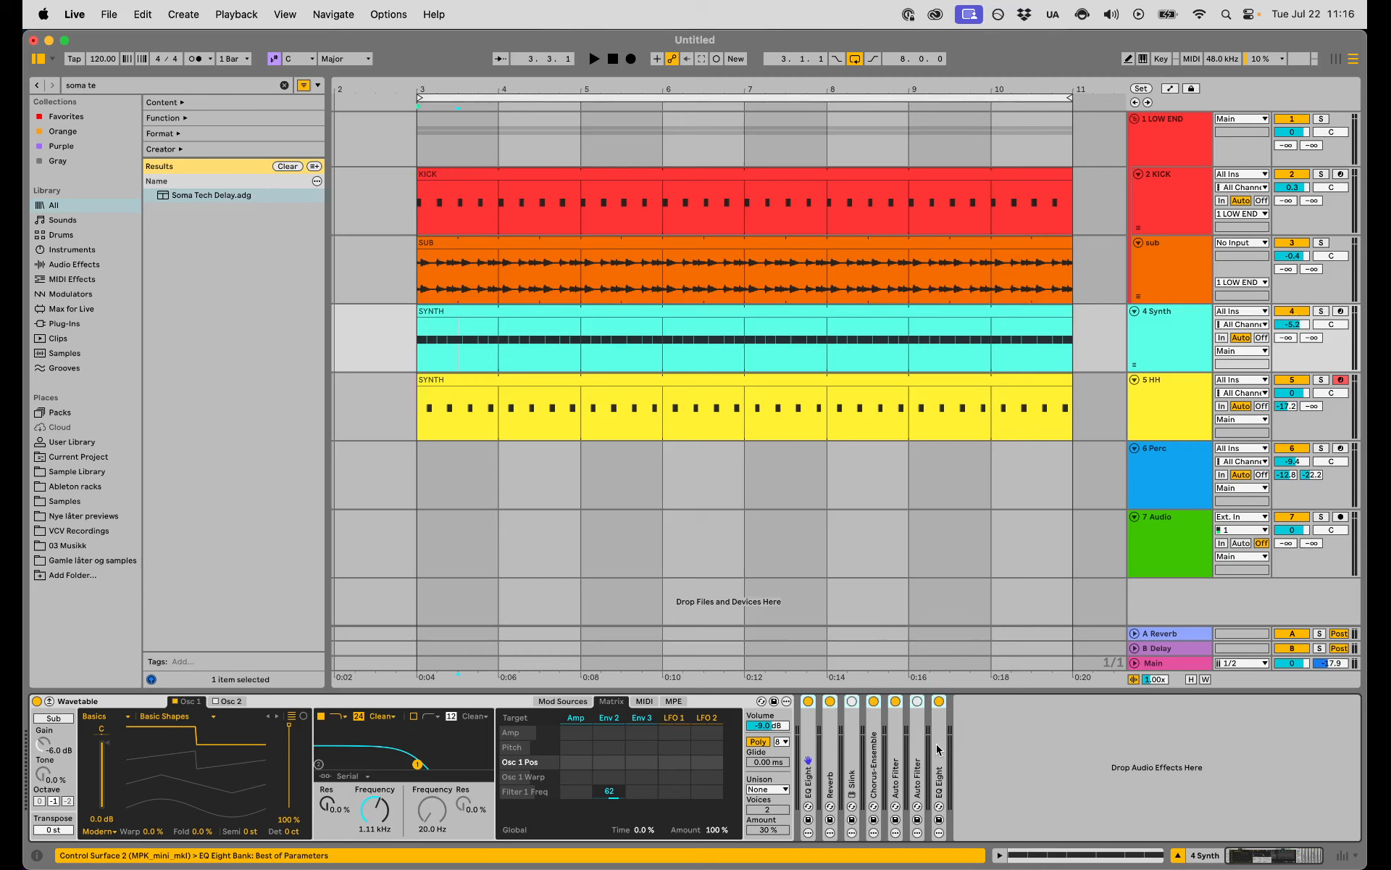
key("space")
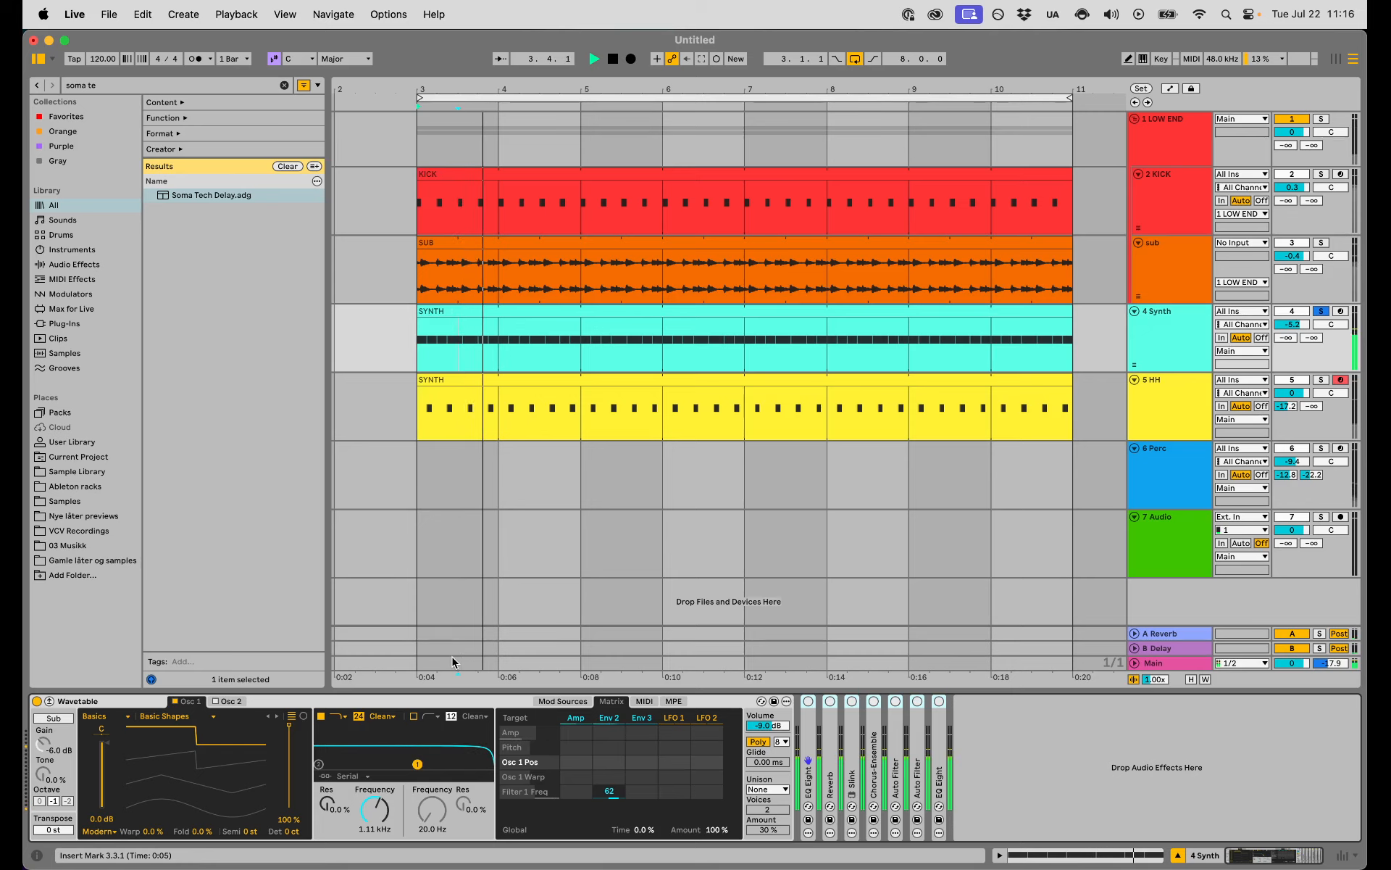
key("space")
key("space")
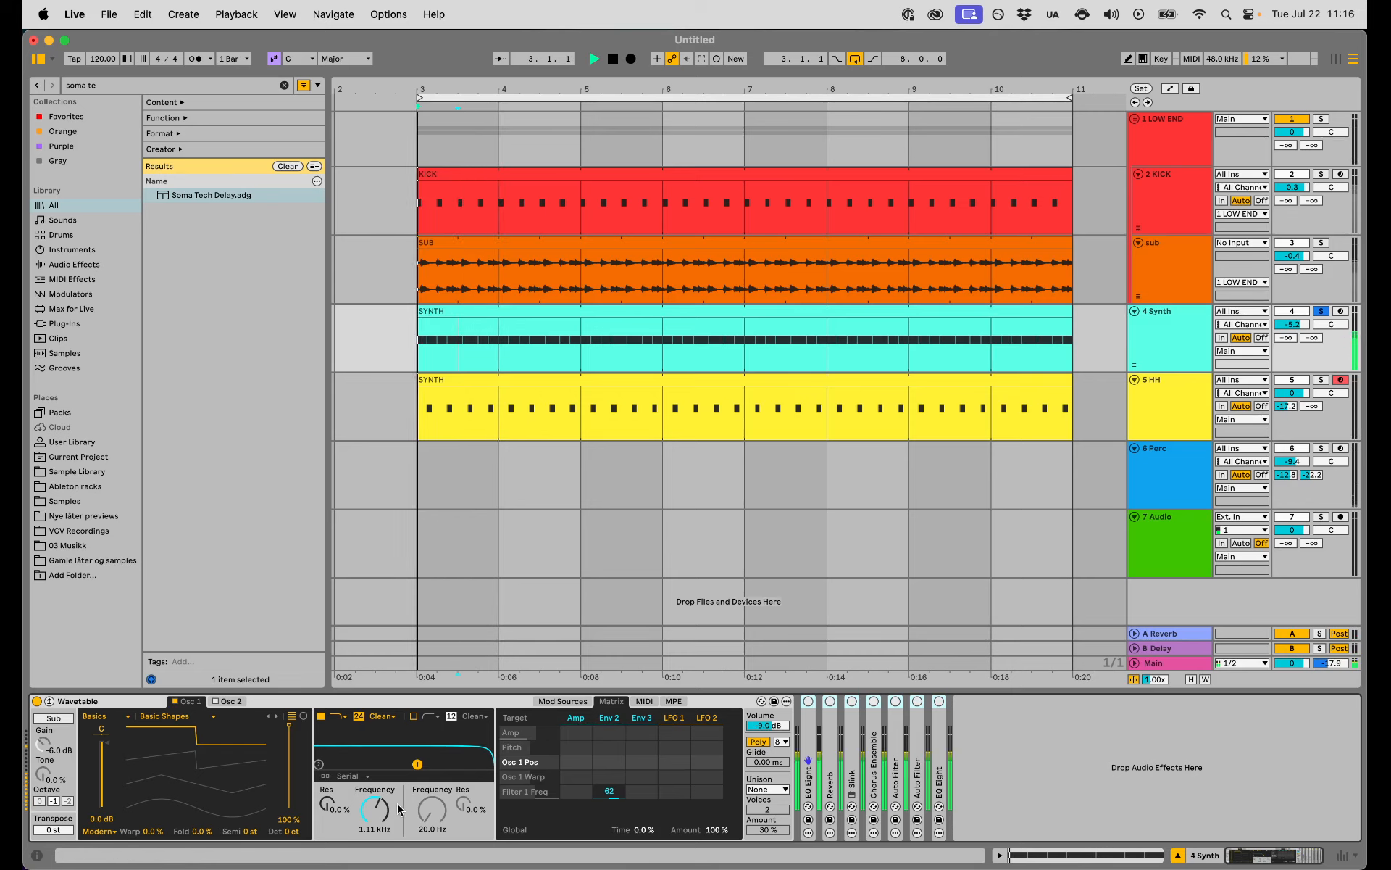
Set Wavetable's first filter frequency to 714 Hz, stop playback and show the amp envelope among the modulation sources
mouse_move(385, 804)
left_mouse_down()
mouse_move(385, 839)
mouse_move(385, 806)
mouse_move(375, 814)
left_mouse_up()
key("space")
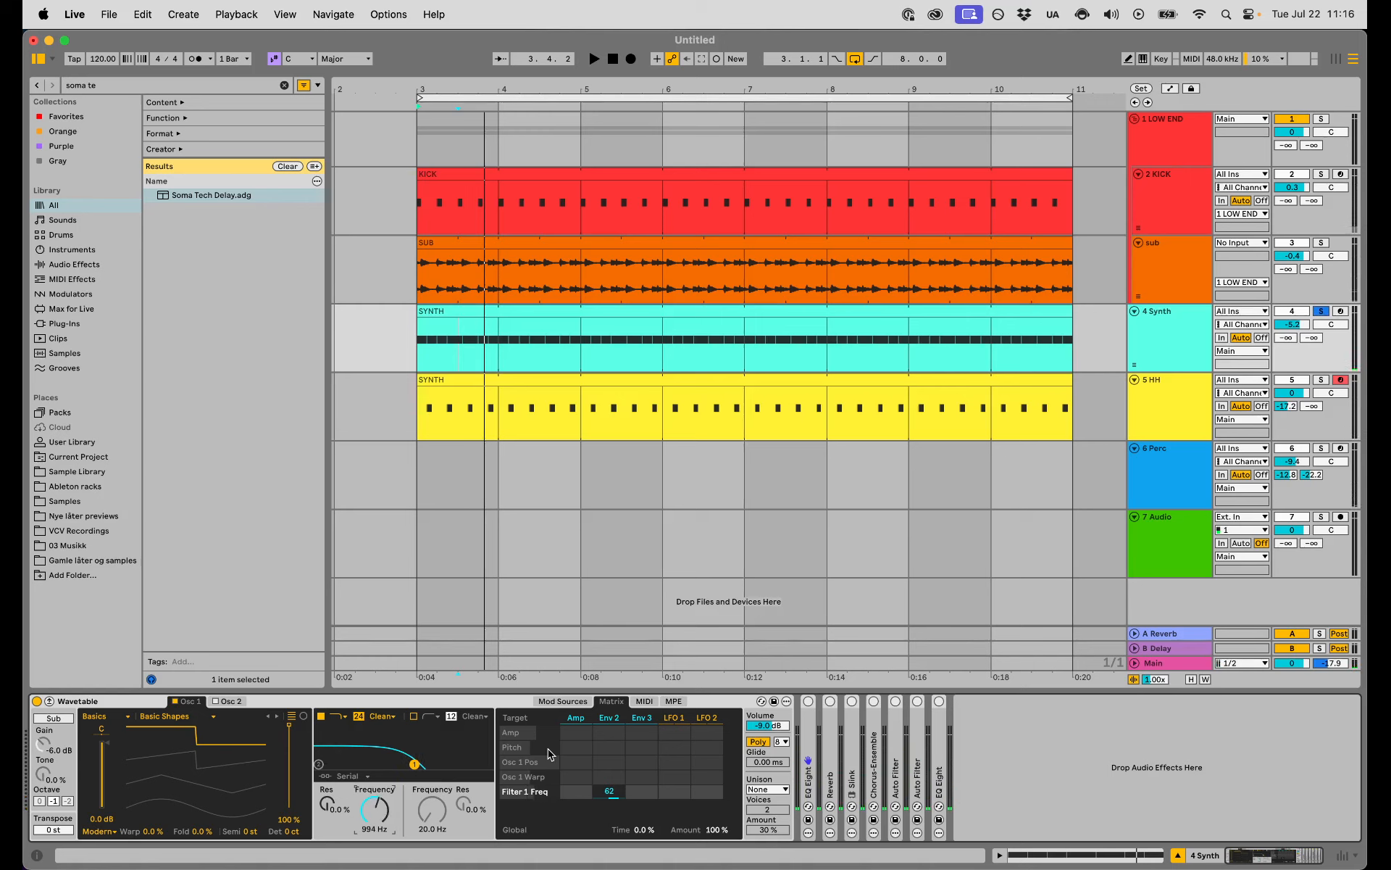
left_click_drag(411, 772, 403, 773)
left_click(618, 717)
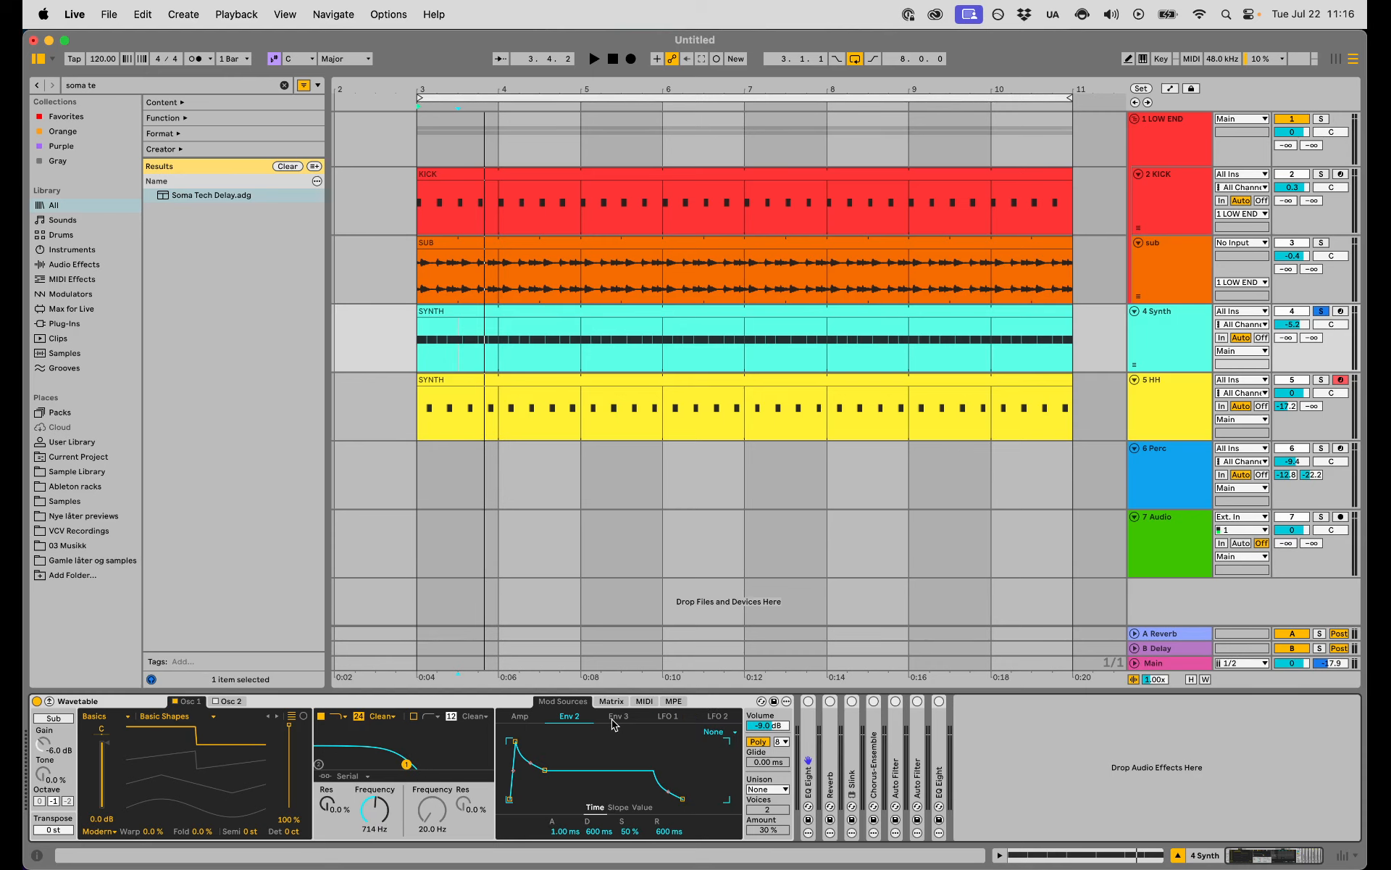
left_click(520, 716)
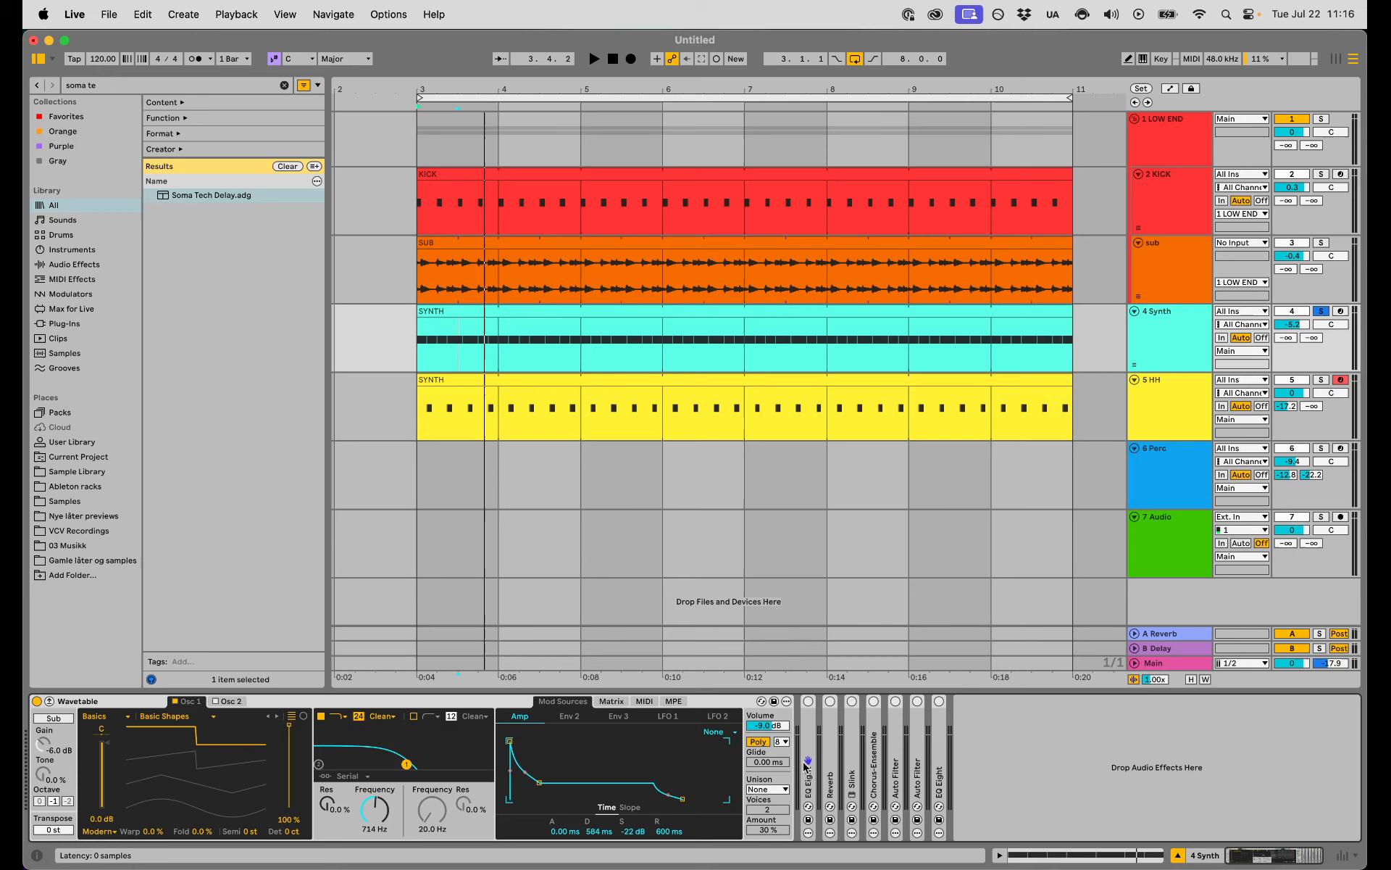
Turn on the first EQ Eight, view its settings, and fold it with the Reverb left unfolded
double_click(807, 768)
left_click(808, 701)
double_click(839, 700)
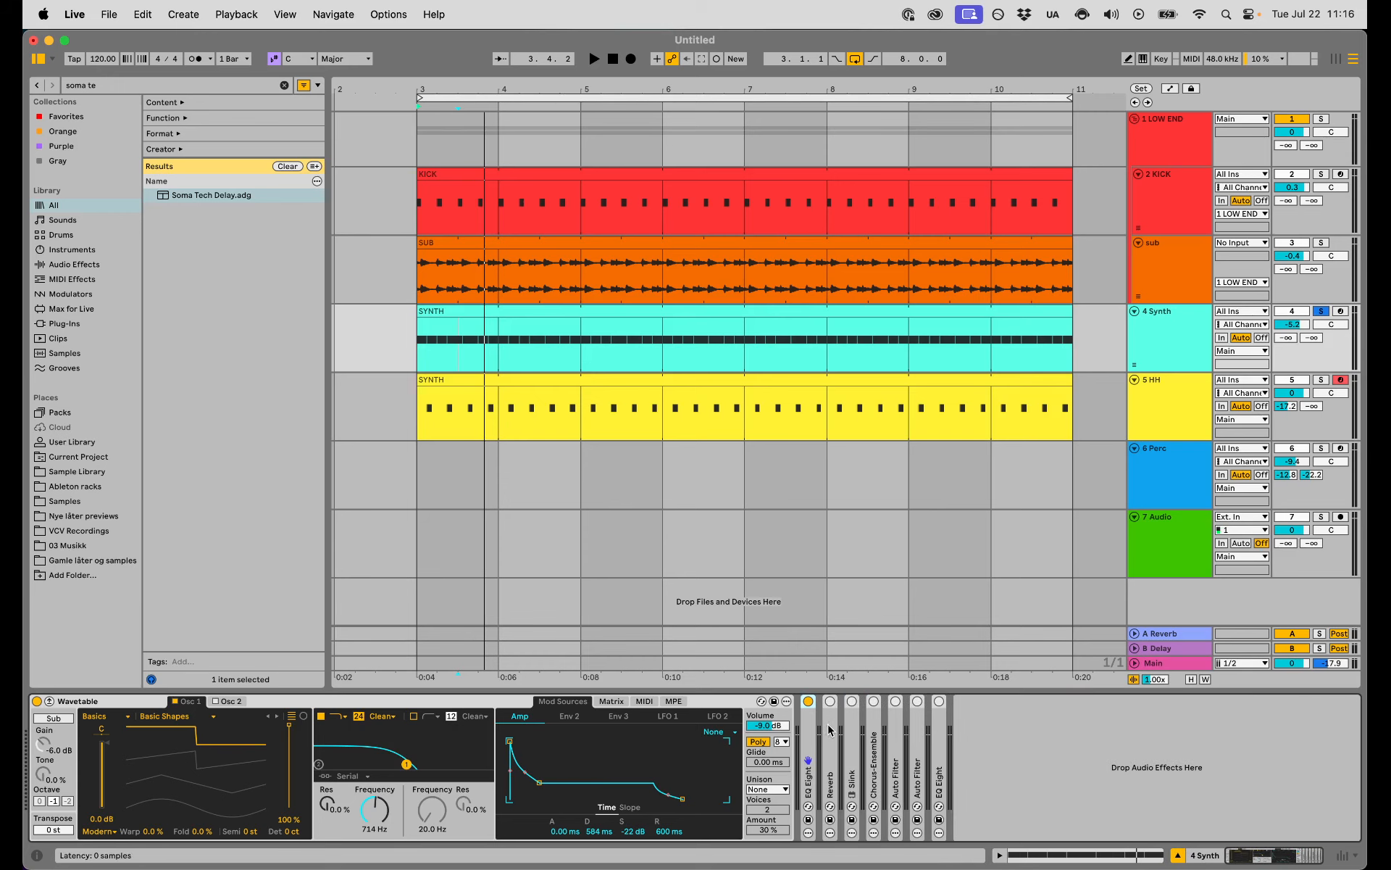
double_click(830, 726)
left_click(811, 718)
double_click(812, 720)
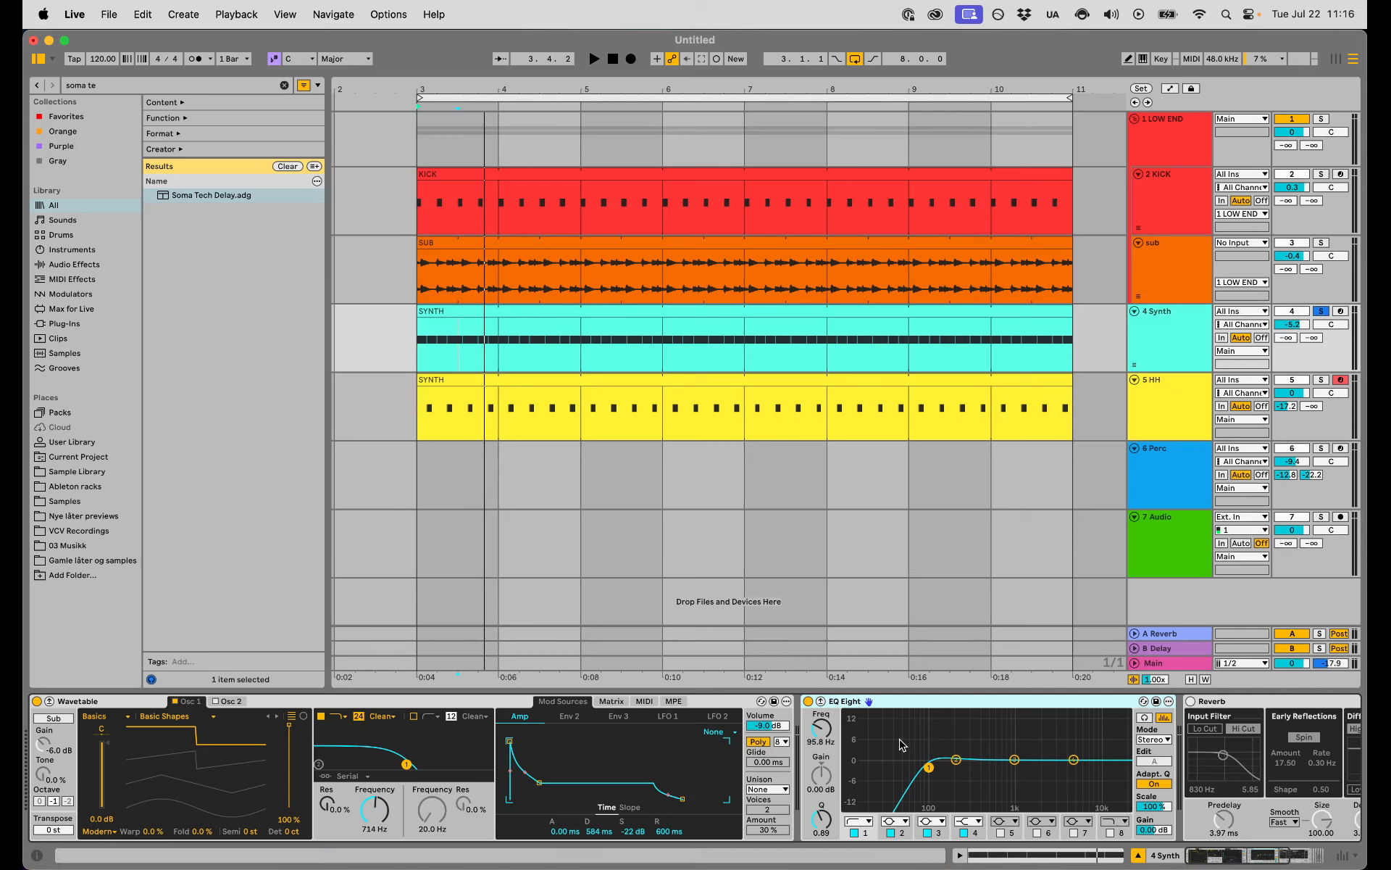
double_click(880, 700)
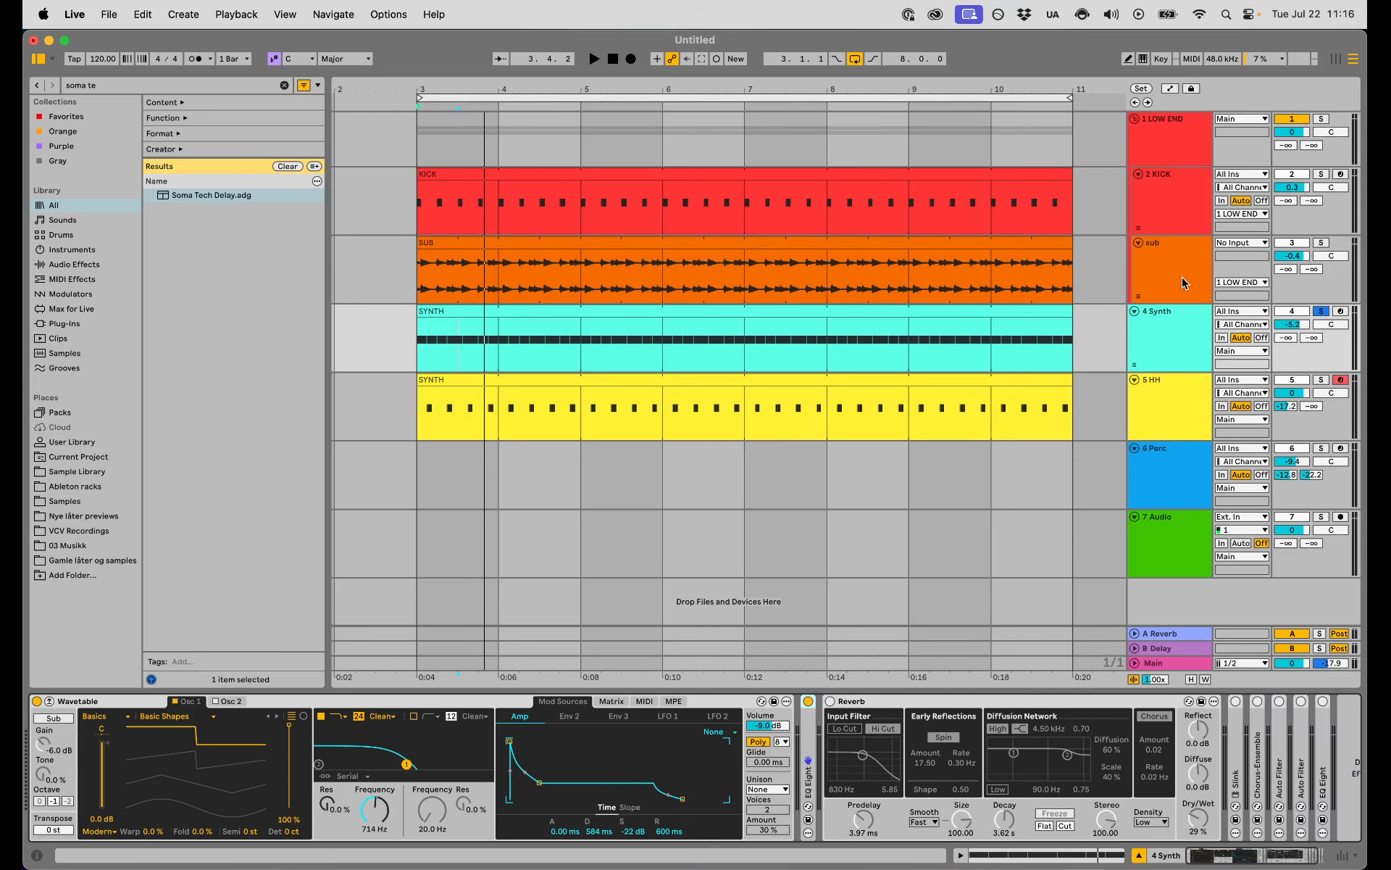
Turn on the Reverb, listen to the soloed synth with it, and fold the device
left_click(870, 705)
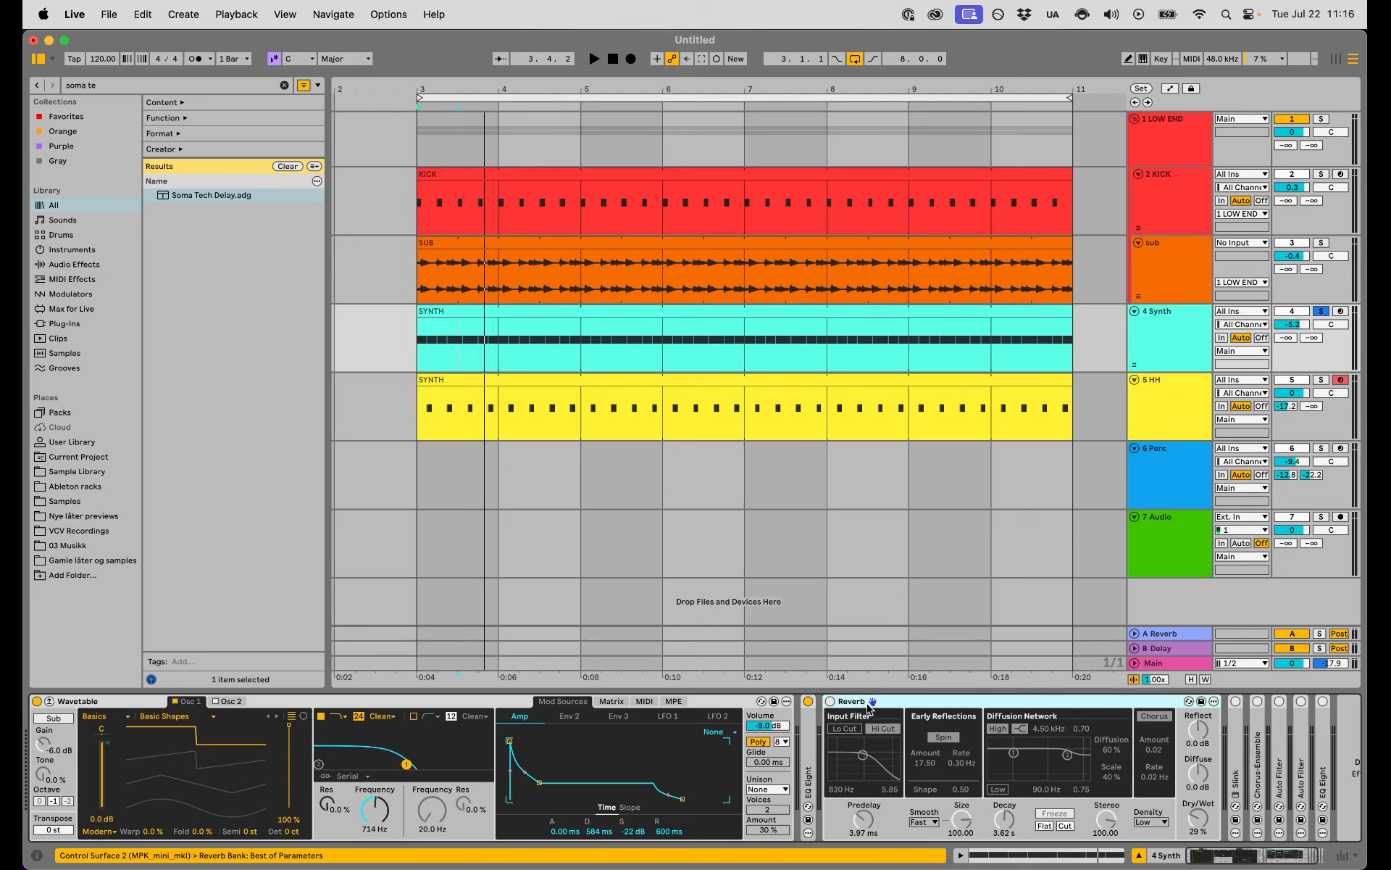
left_click(830, 700)
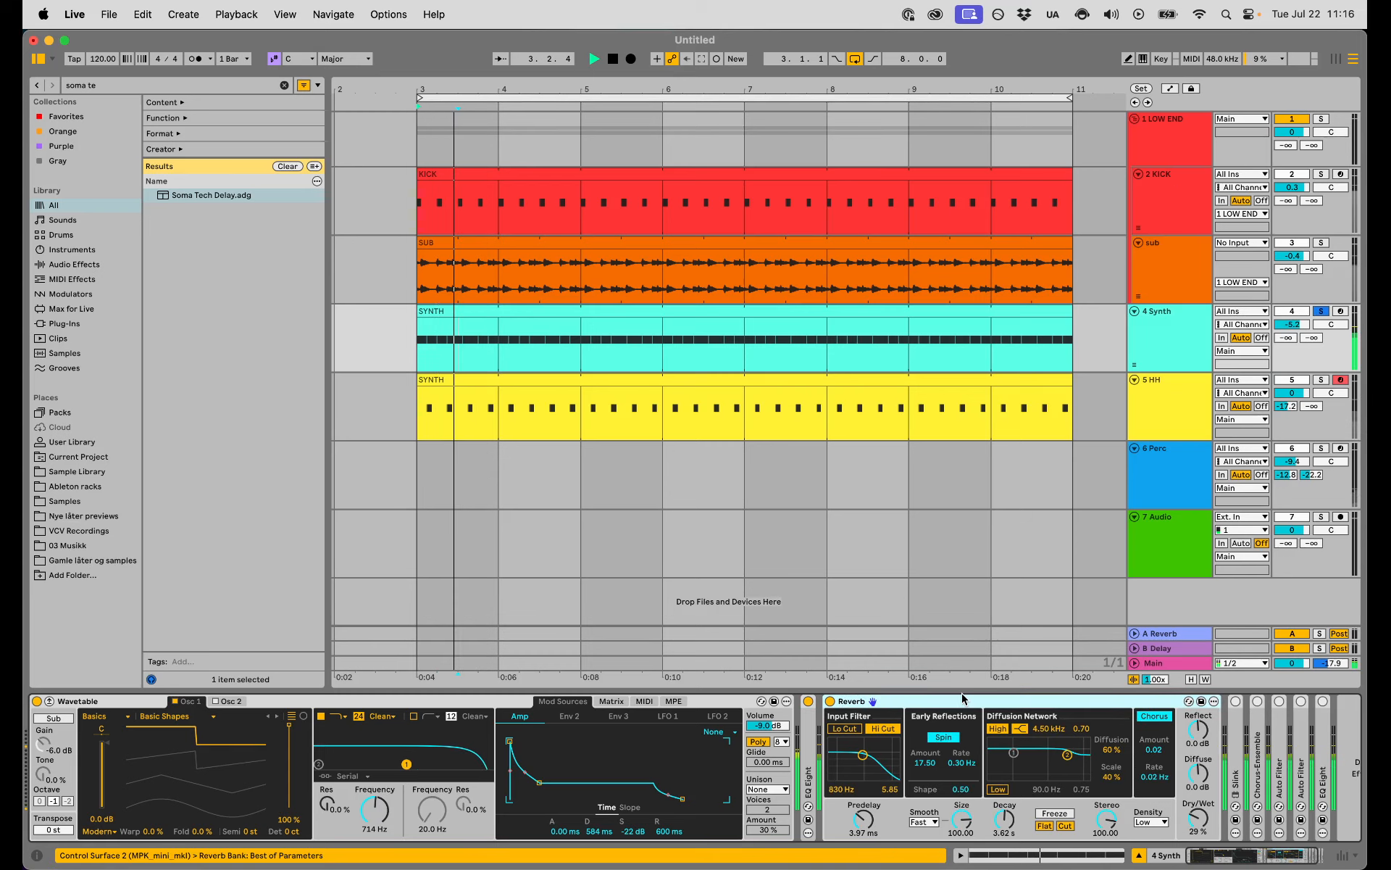
scroll(1045, 747, "right", 2)
double_click(862, 701)
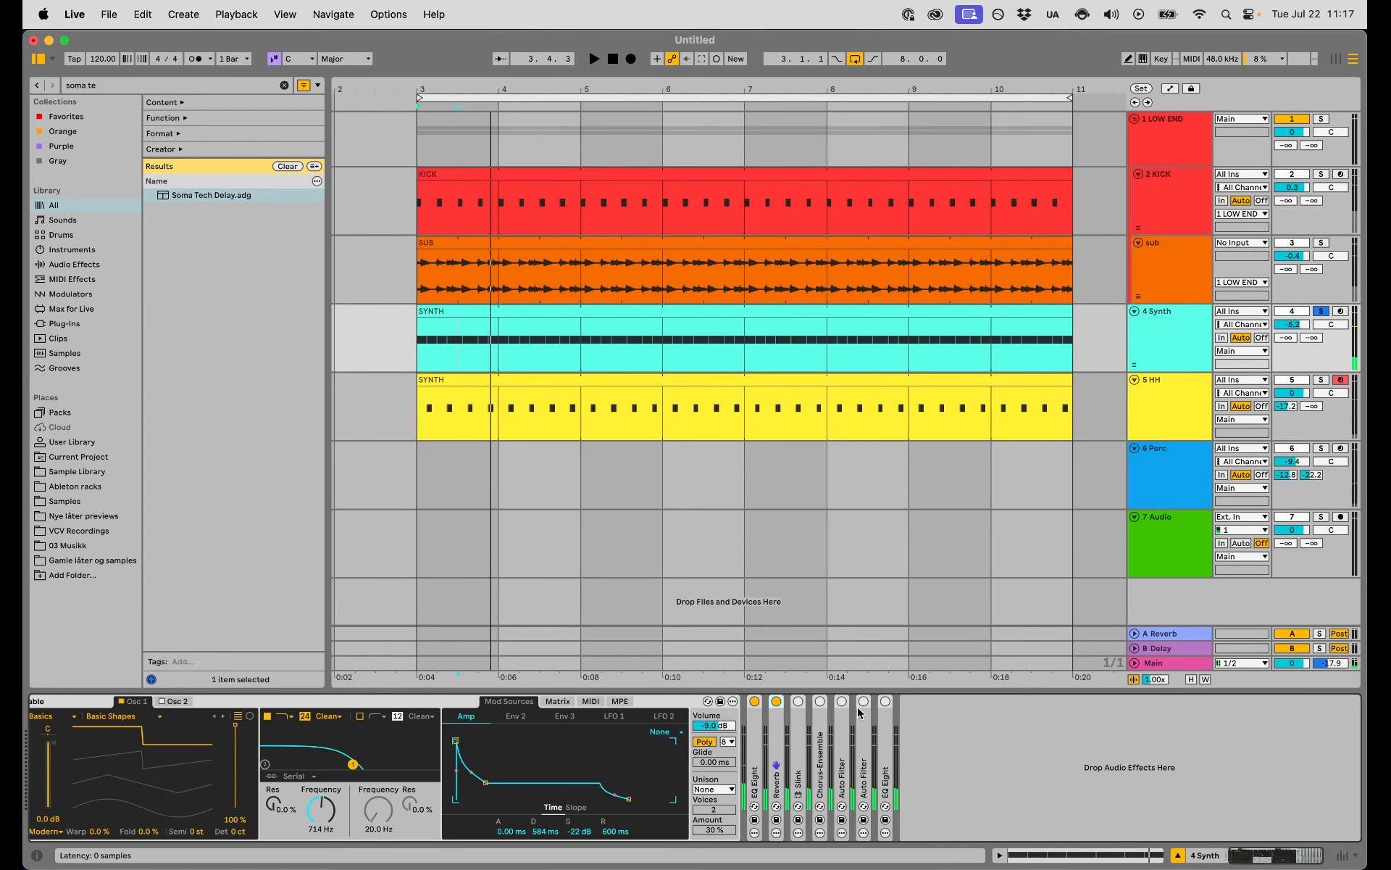
Audition the synth with Slink turned on, and delete Slink from the device chain
double_click(804, 743)
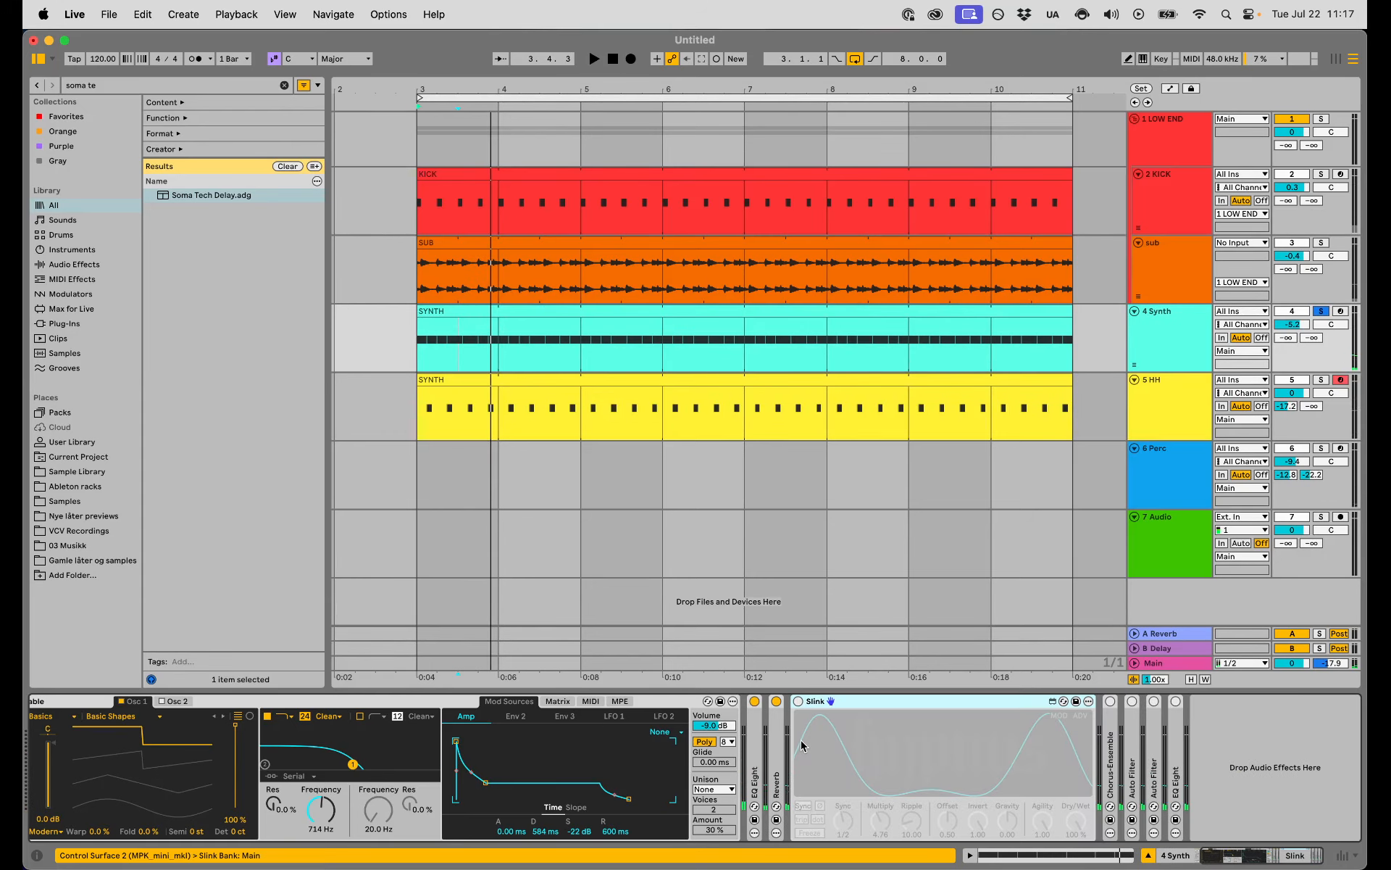
left_click(799, 701)
key("space")
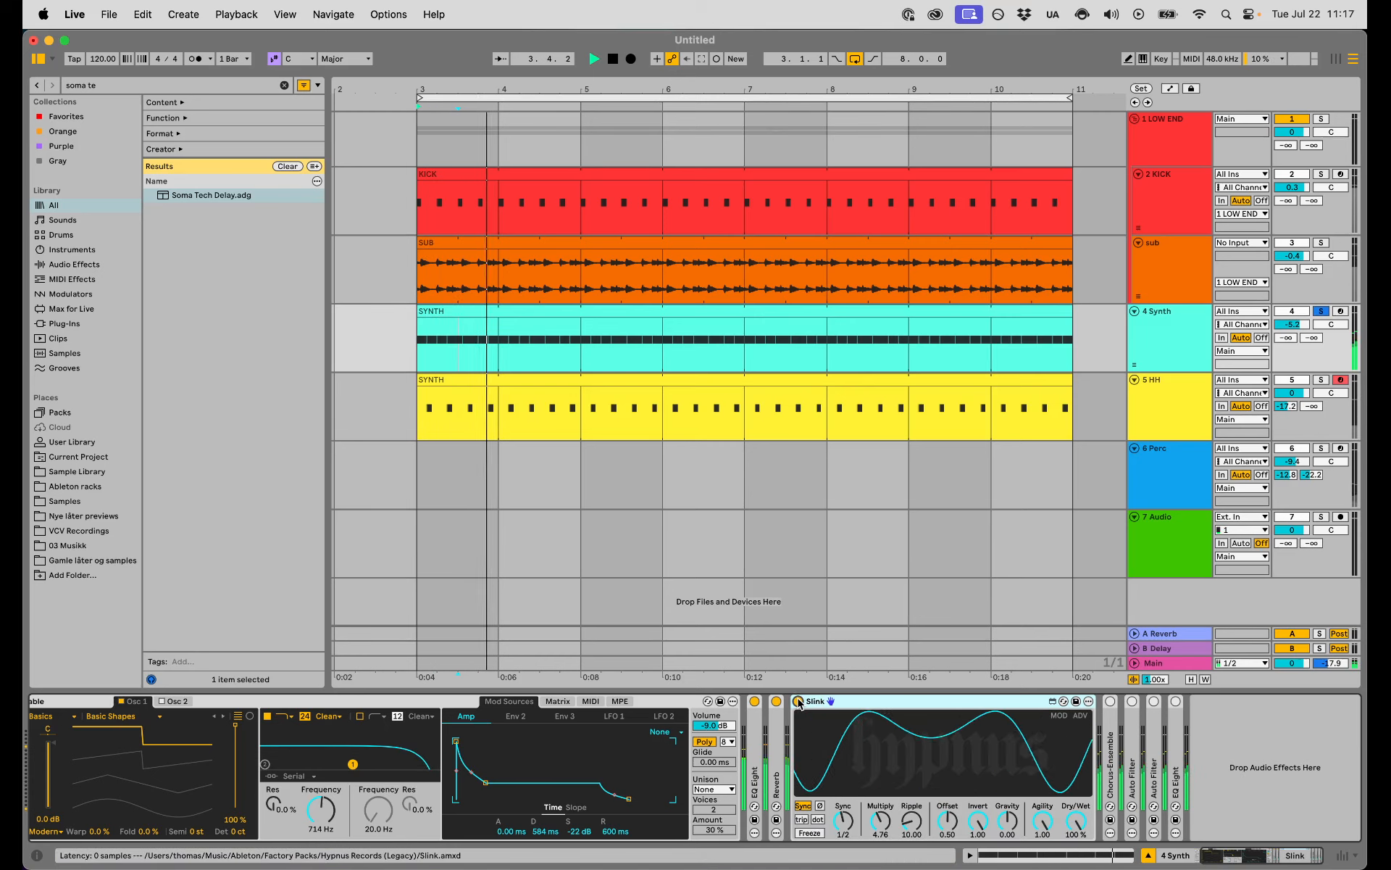
double_click(800, 701)
key("space")
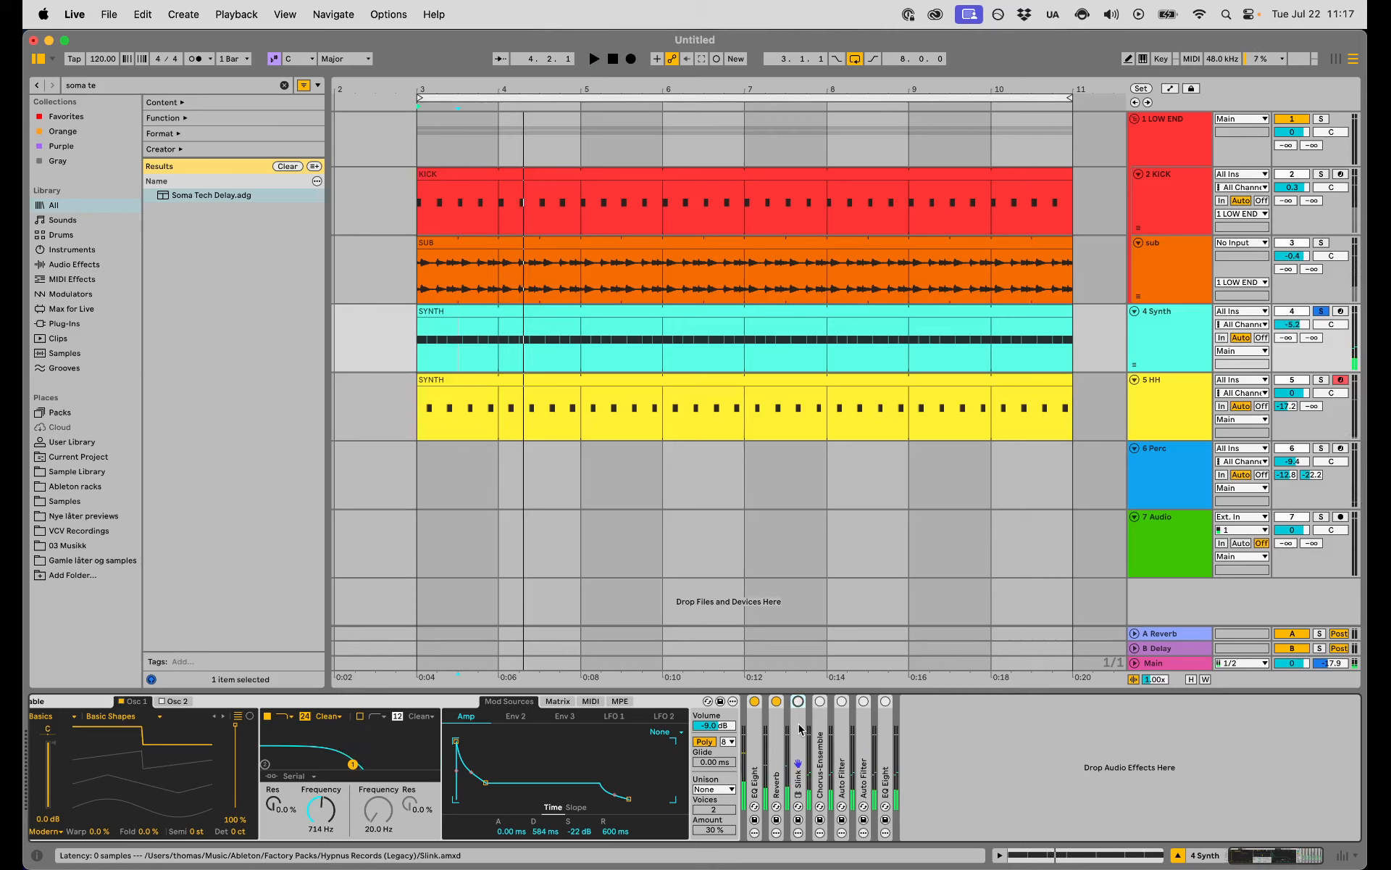
key("Delete")
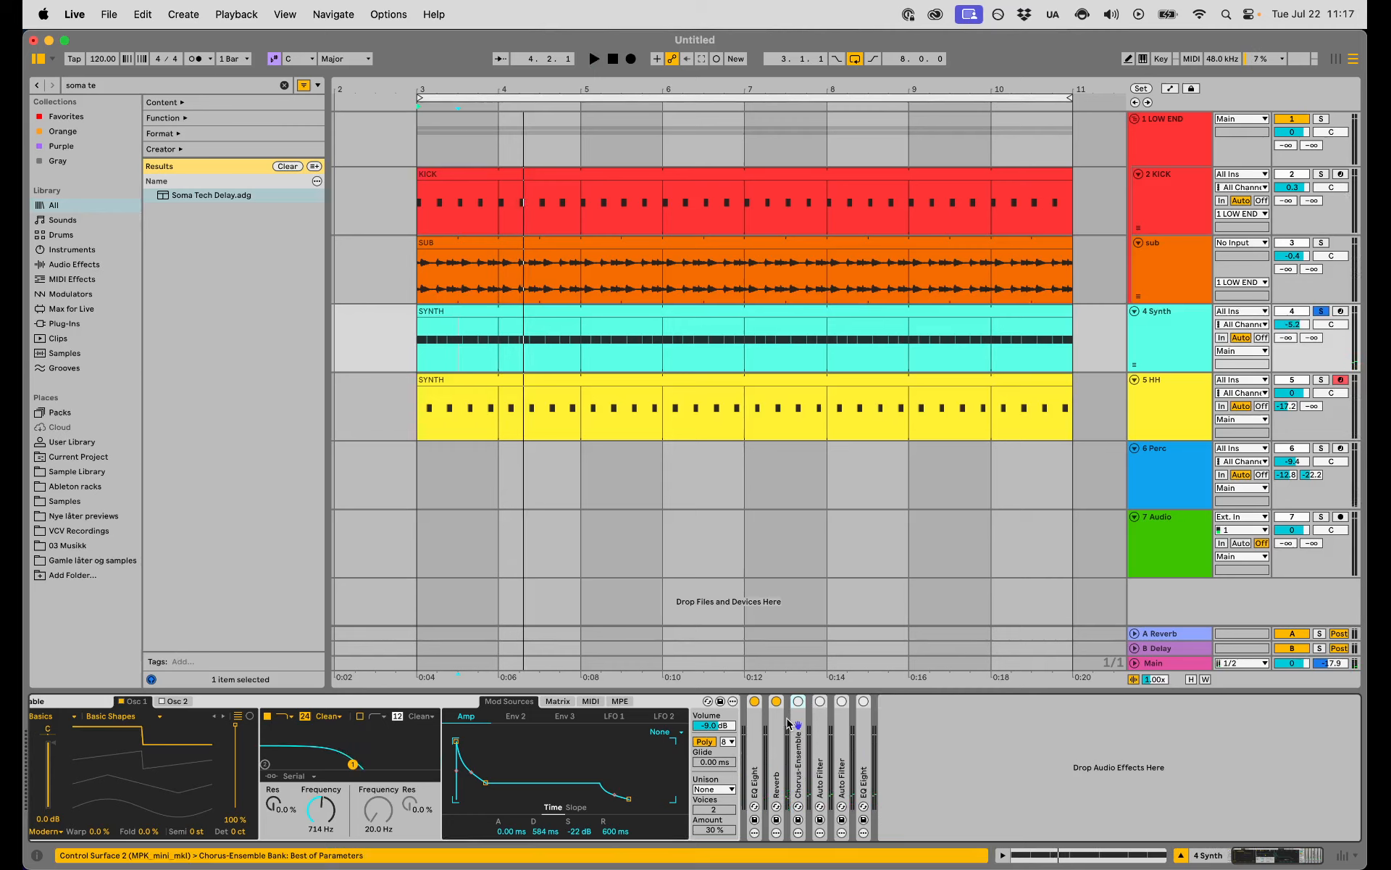
Unfold Chorus-Ensemble, turn it on and play the soloed synth
double_click(797, 723)
left_click(799, 702)
key("space")
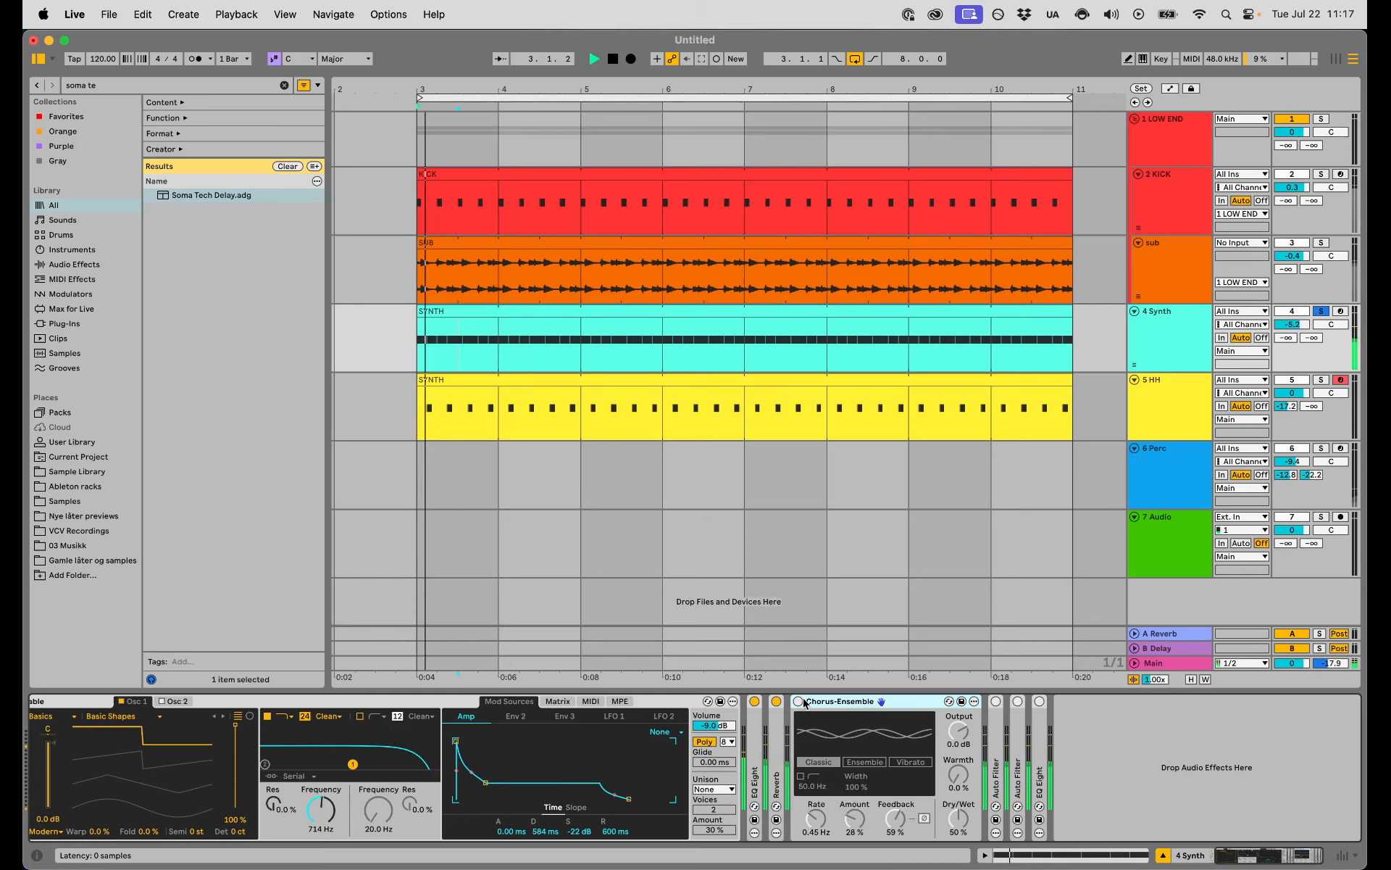
Unfold the first Auto Filter, stop playback and fold Chorus-Ensemble
left_click(998, 768)
double_click(997, 768)
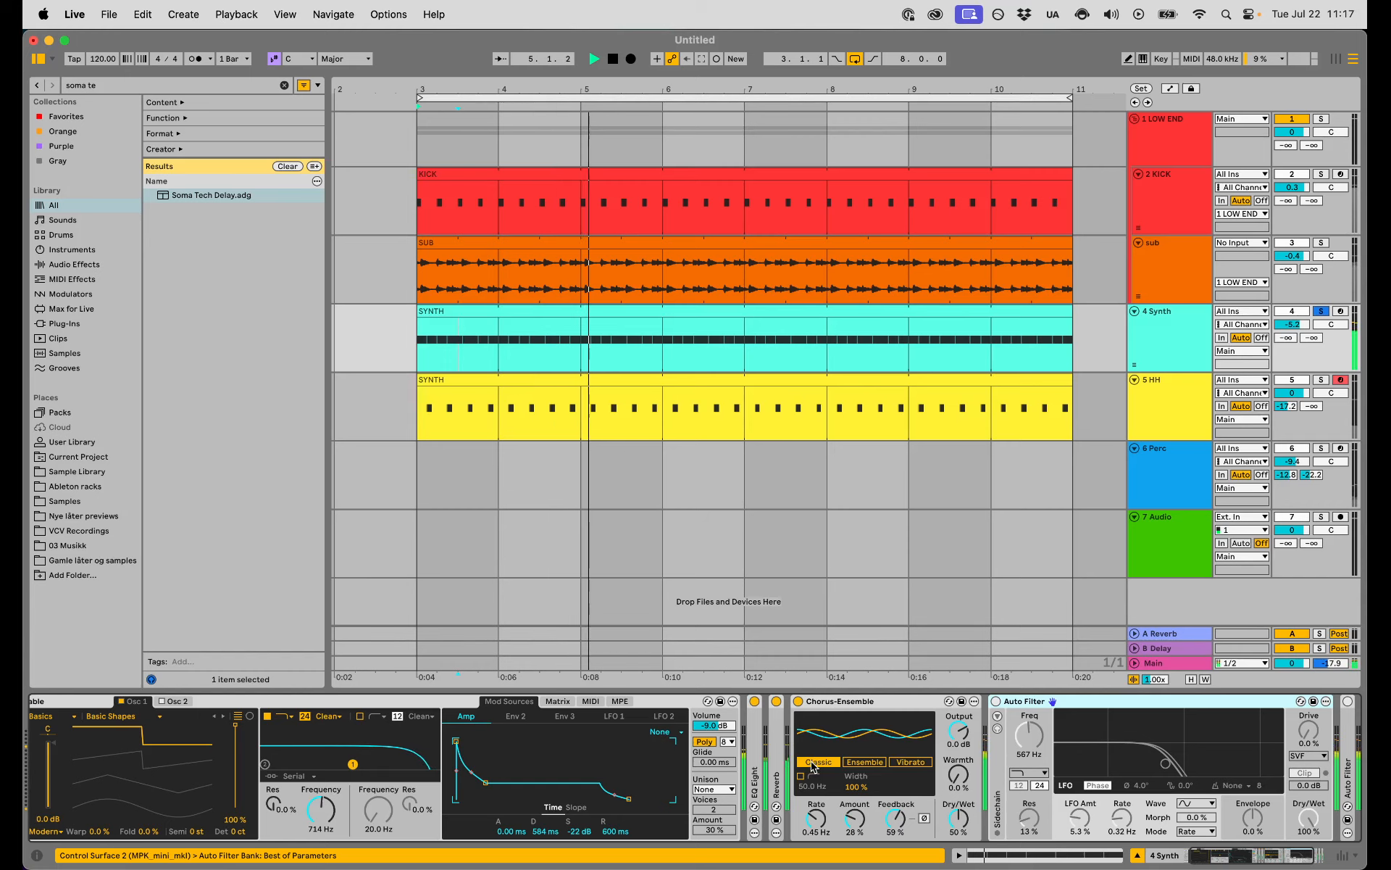
key("space")
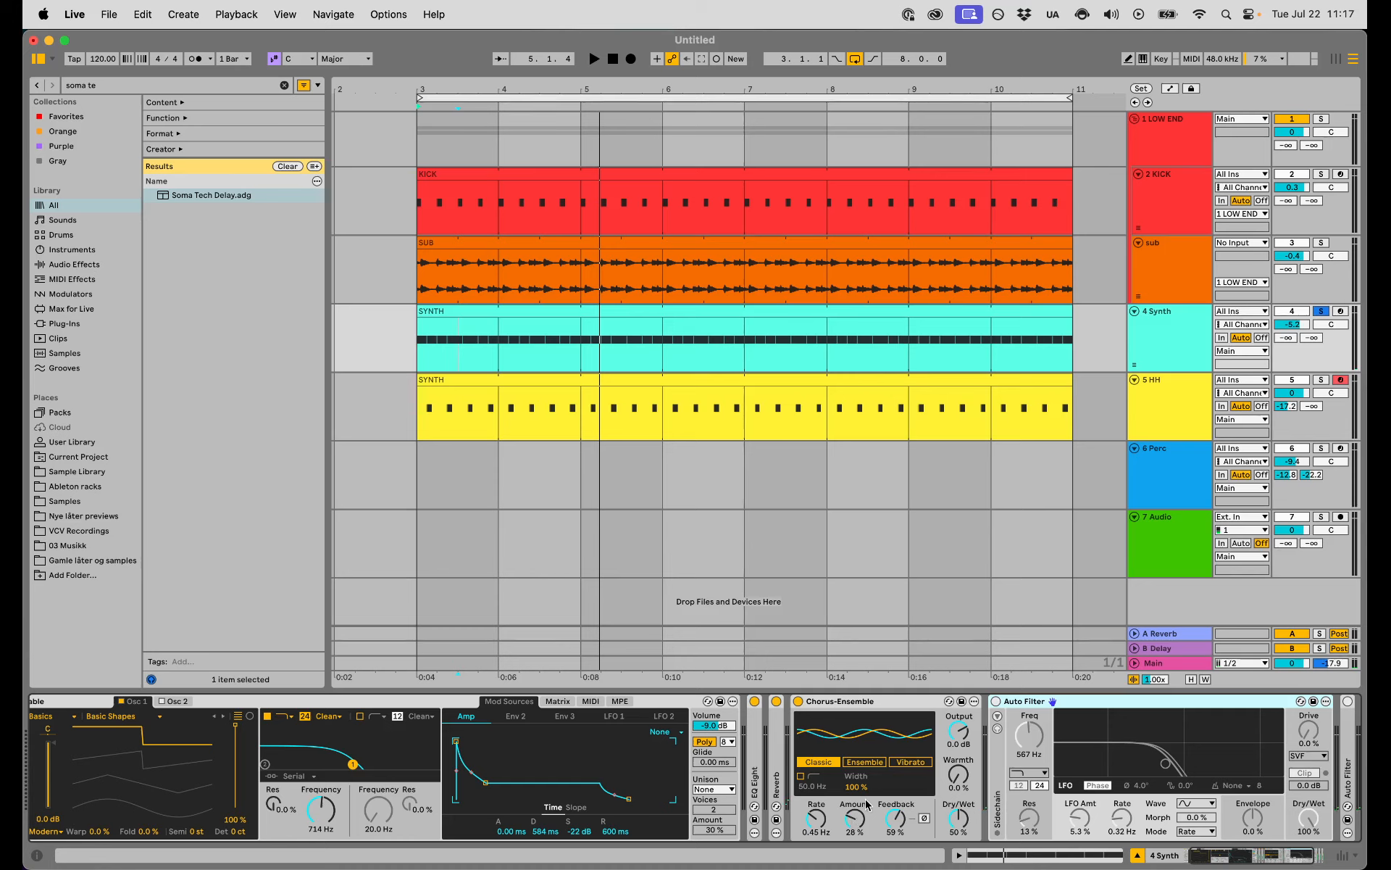
double_click(859, 703)
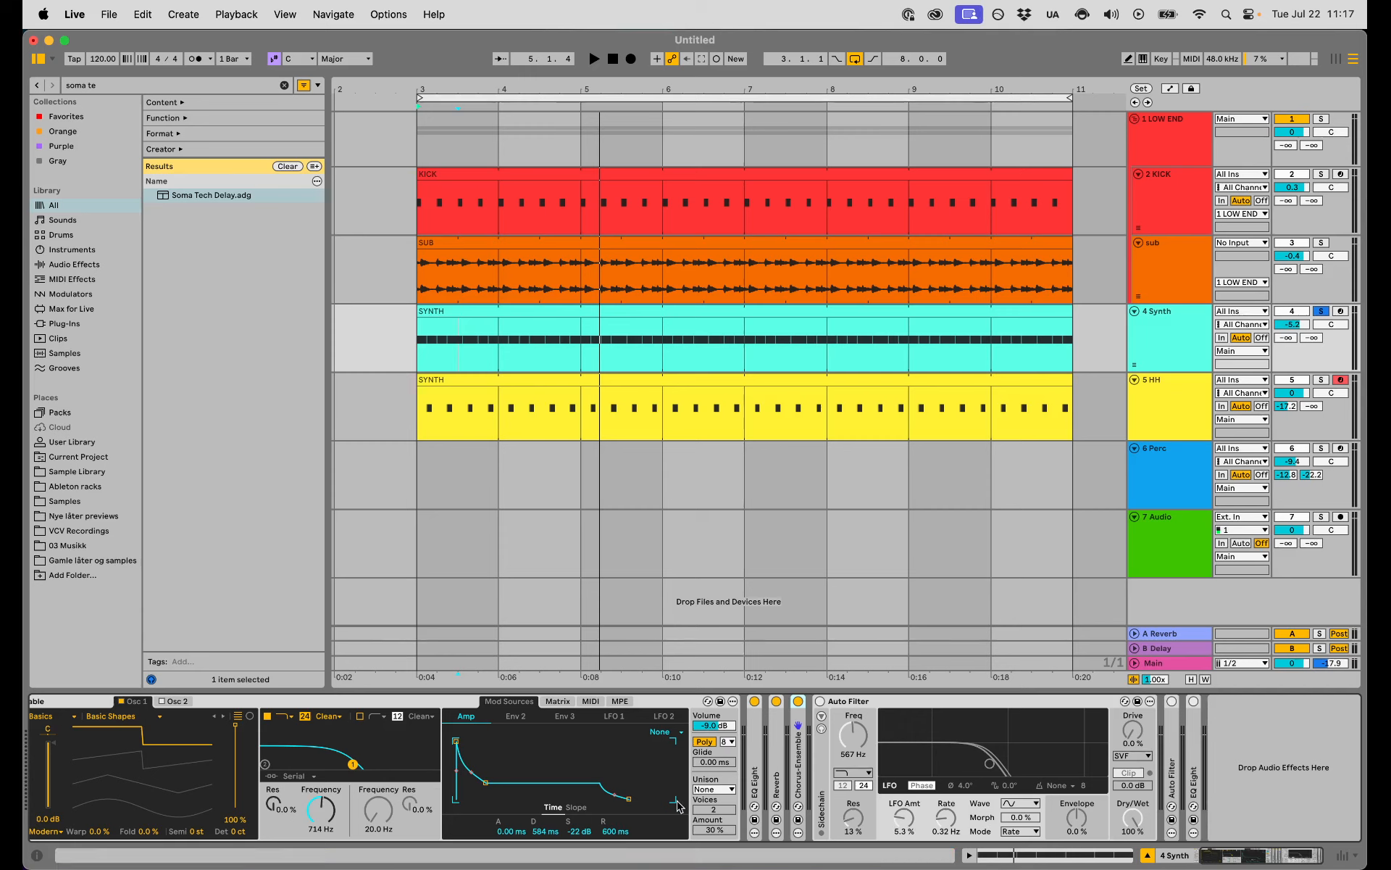
Compare the playing synth with Chorus-Ensemble bypassed and active
key("space")
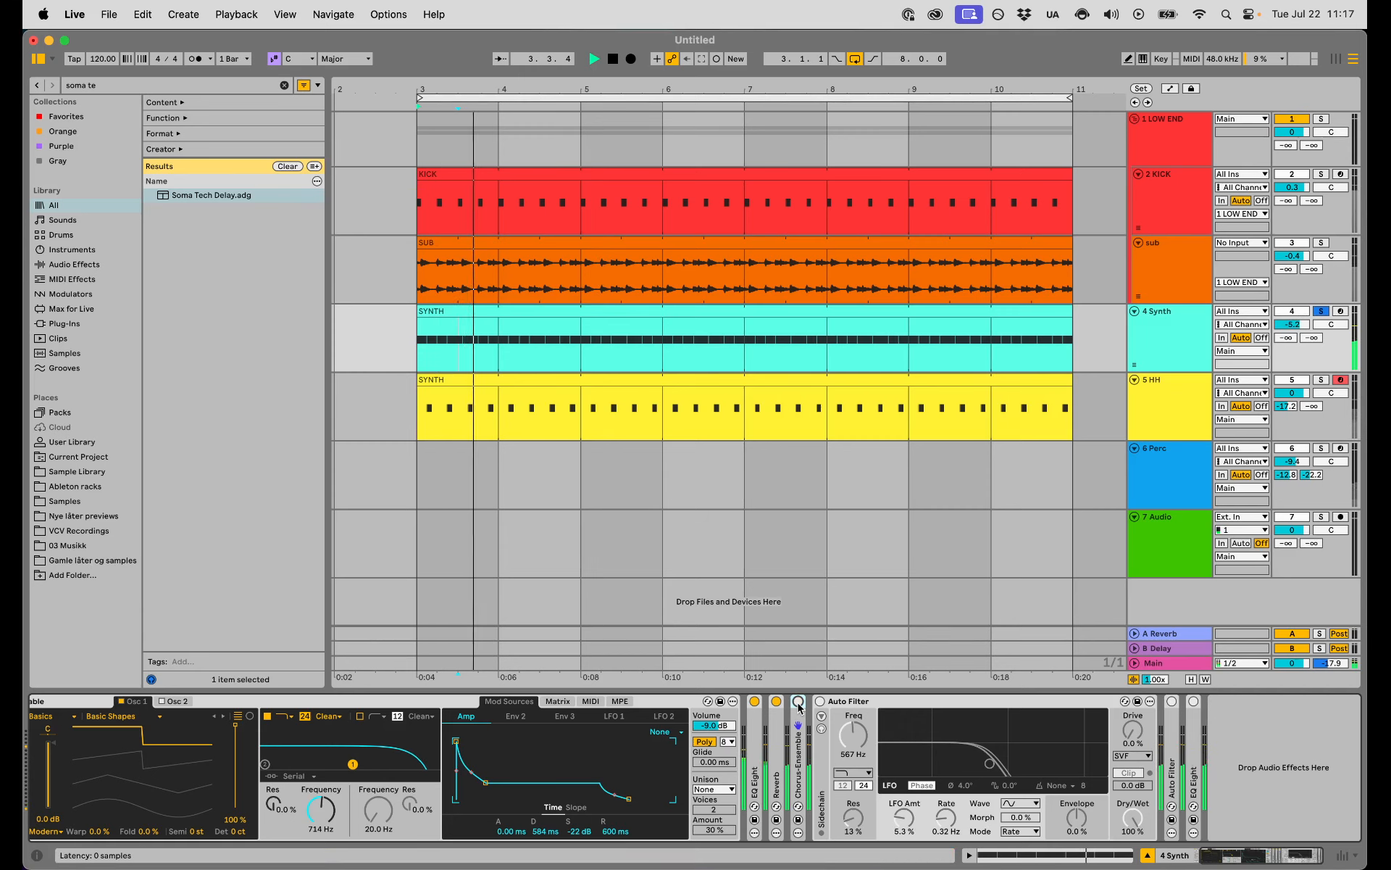
left_click(798, 701)
left_click(798, 701)
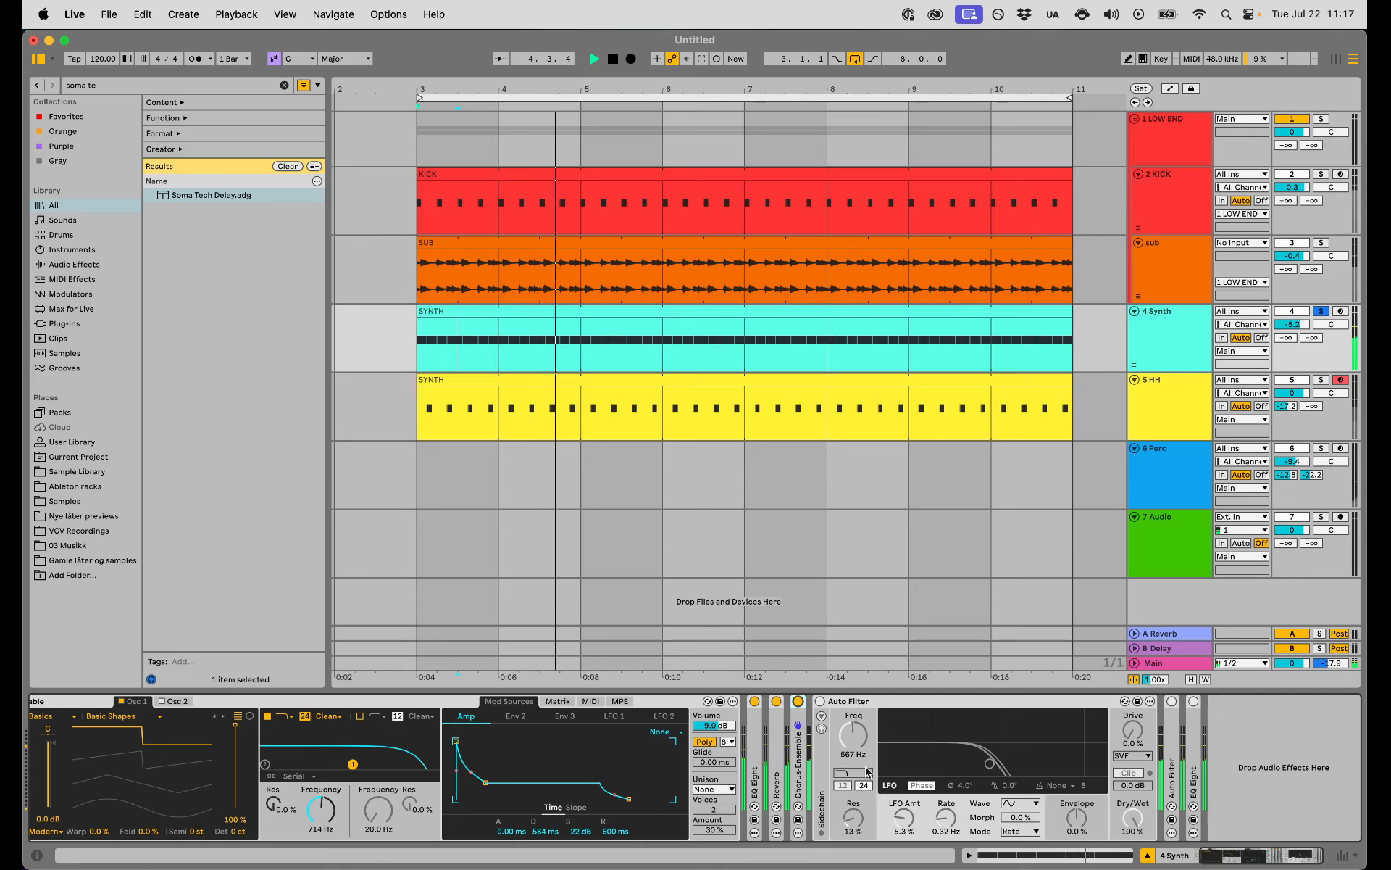
Turn on the first Auto Filter and EQ Eight, and unfold the second Auto Filter and EQ Eight
left_click(819, 701)
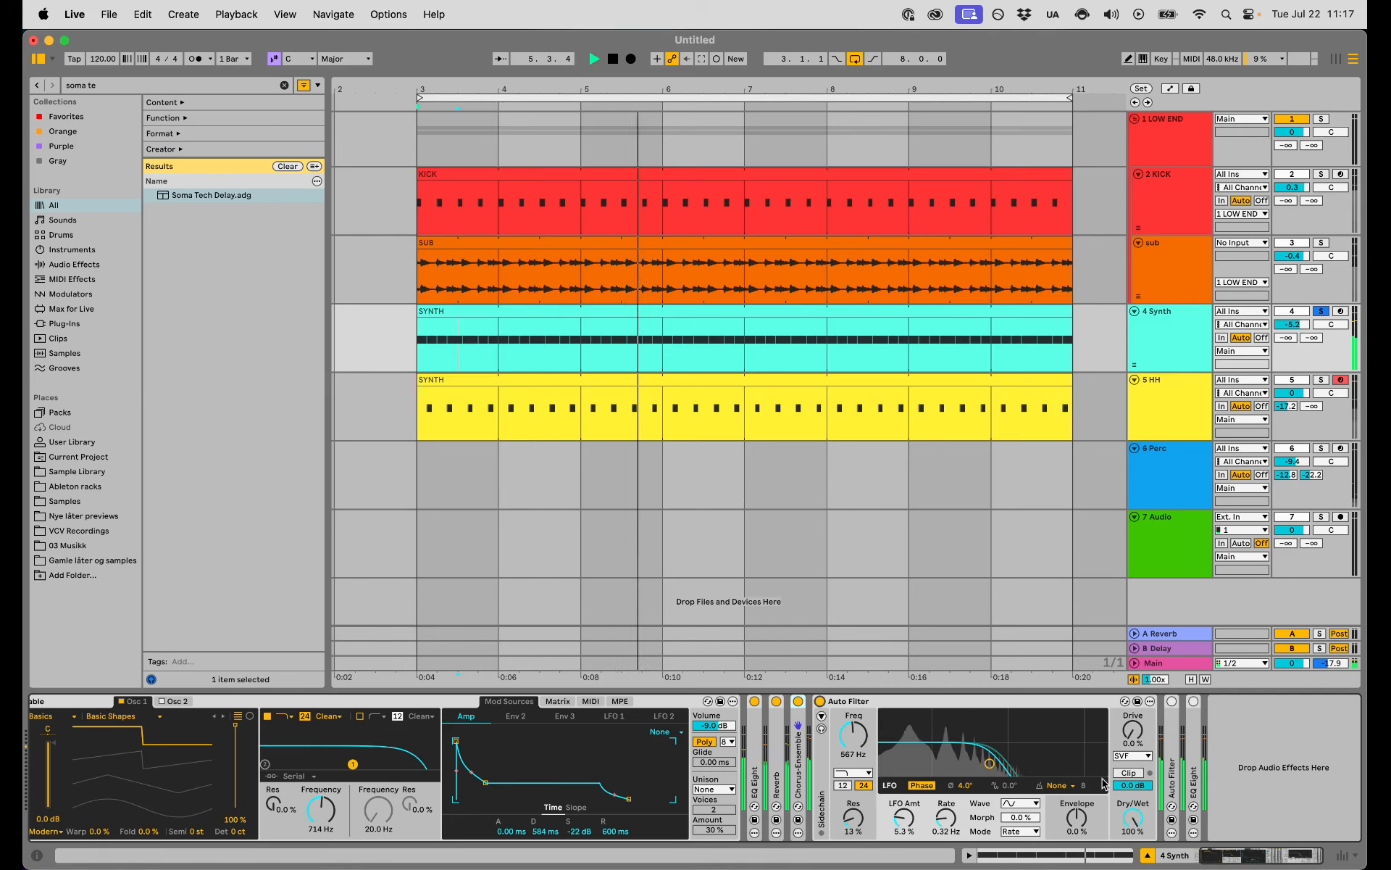
double_click(1169, 782)
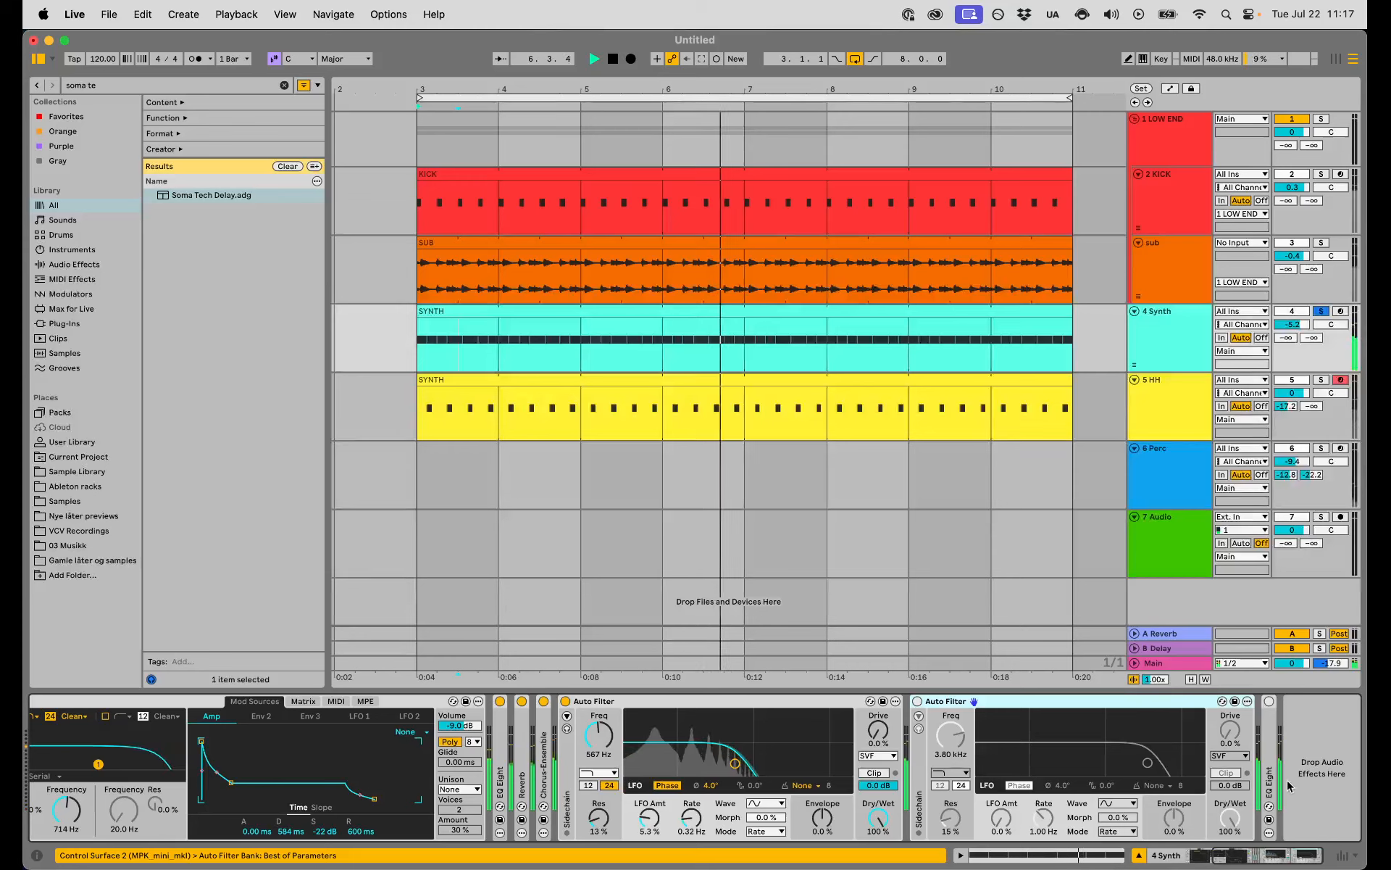
left_click(1268, 777)
double_click(1269, 777)
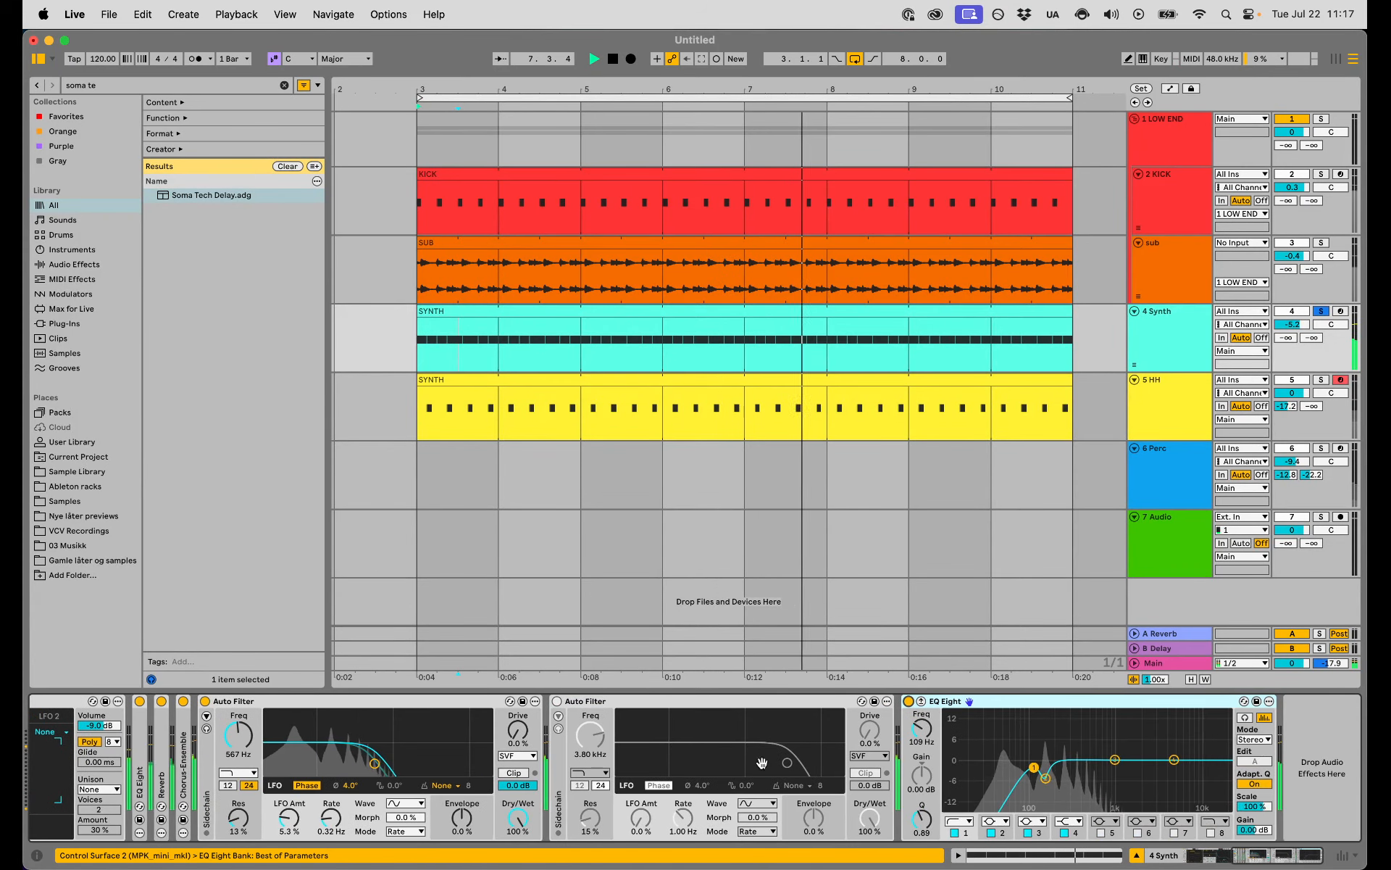
Delete the second Auto Filter from the Synth track's device chain
scroll(1102, 789, "left", 5)
left_click(848, 701)
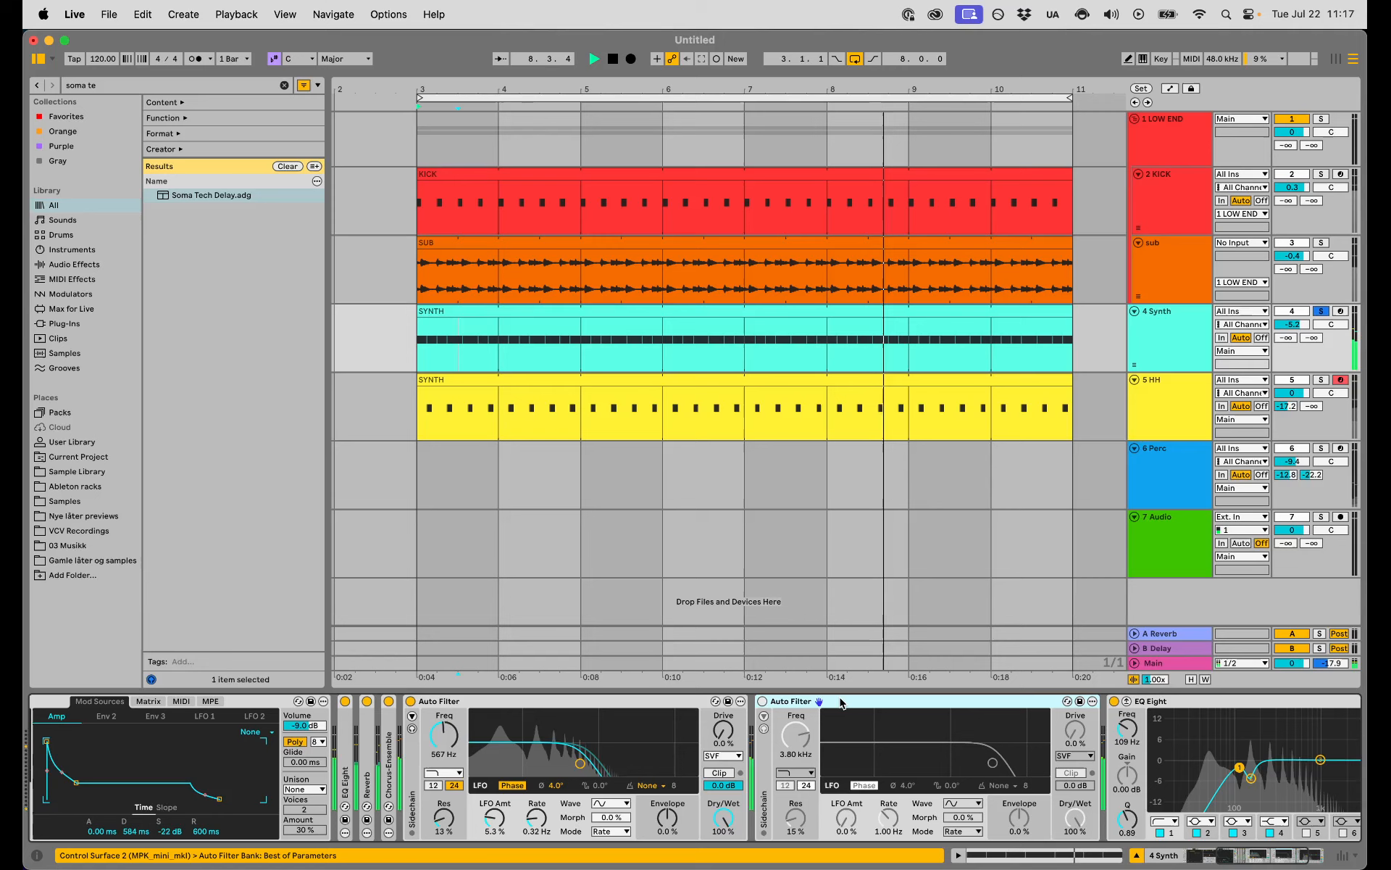
key("Delete")
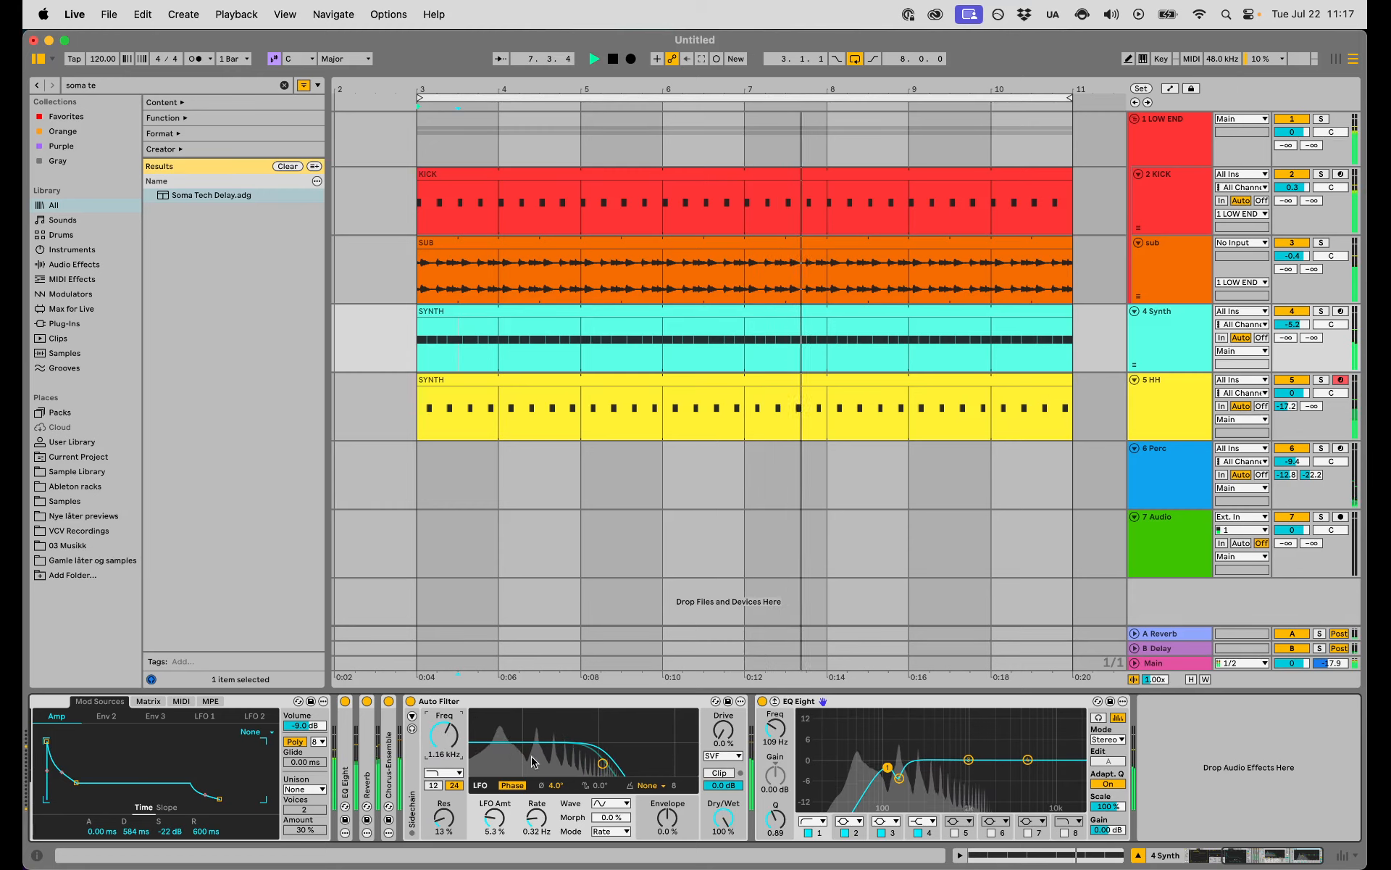
Set the Auto Filter to about 489 Hz with 29% resonance during playback, and stop playback
left_click_drag(617, 763, 575, 754)
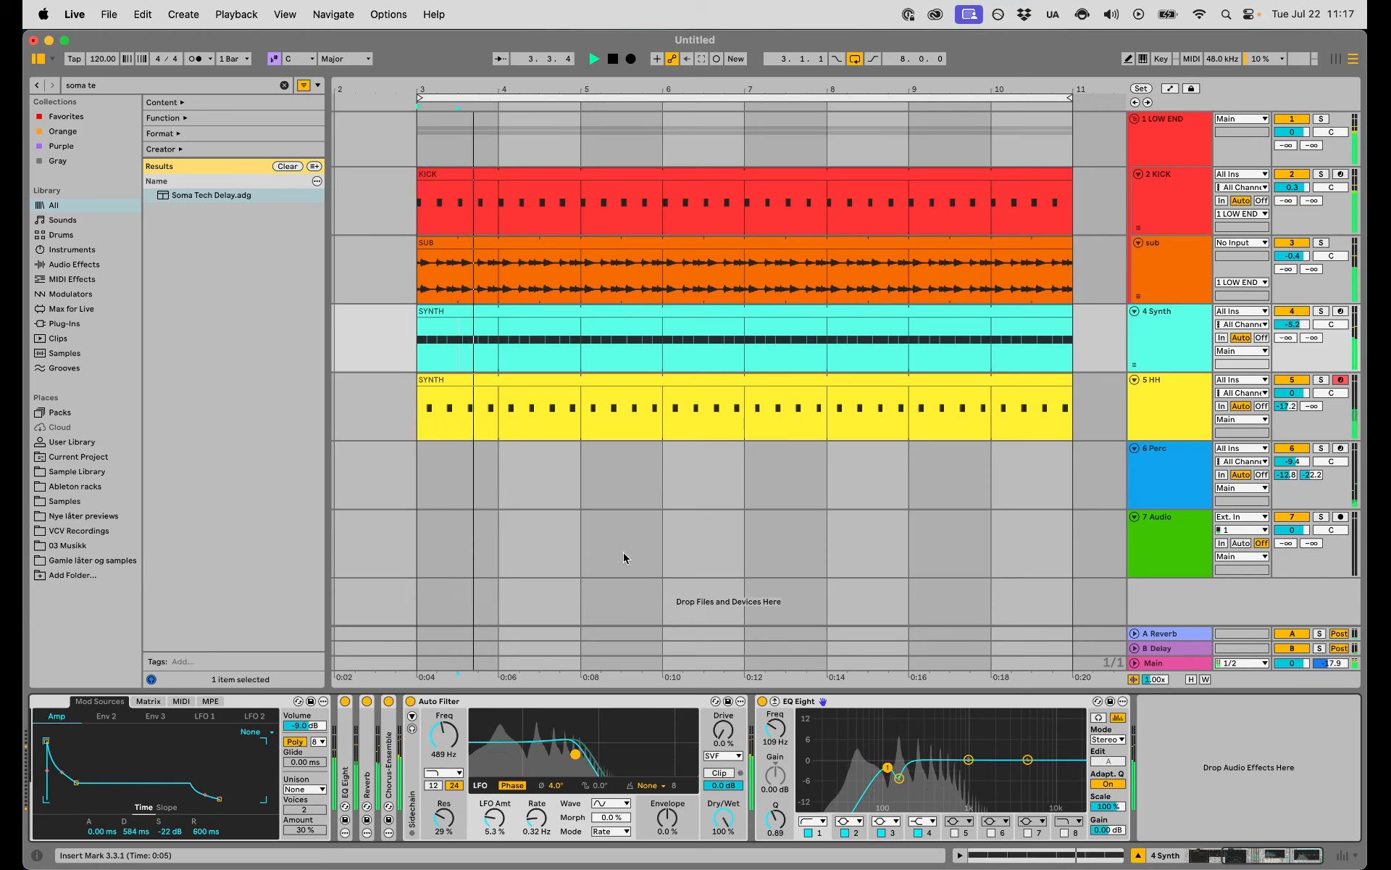
key("space")
Show the arrangement's automation and draw a Synth Auto Filter frequency ramp from 157 Hz at bar 5 to 489 Hz at bar 7
left_click_drag(768, 90, 757, 114)
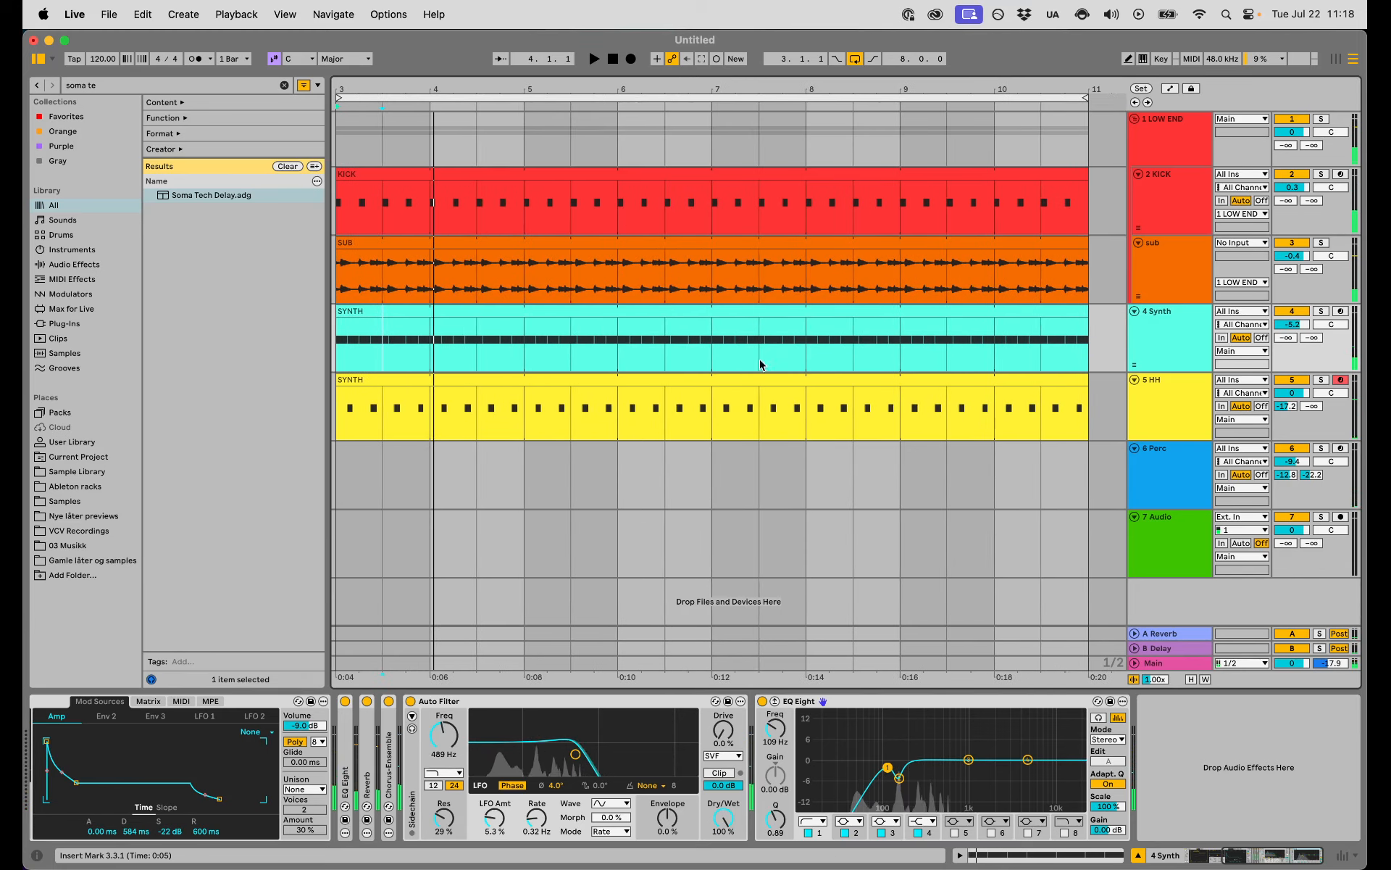
left_click_drag(754, 366, 795, 384)
key("a")
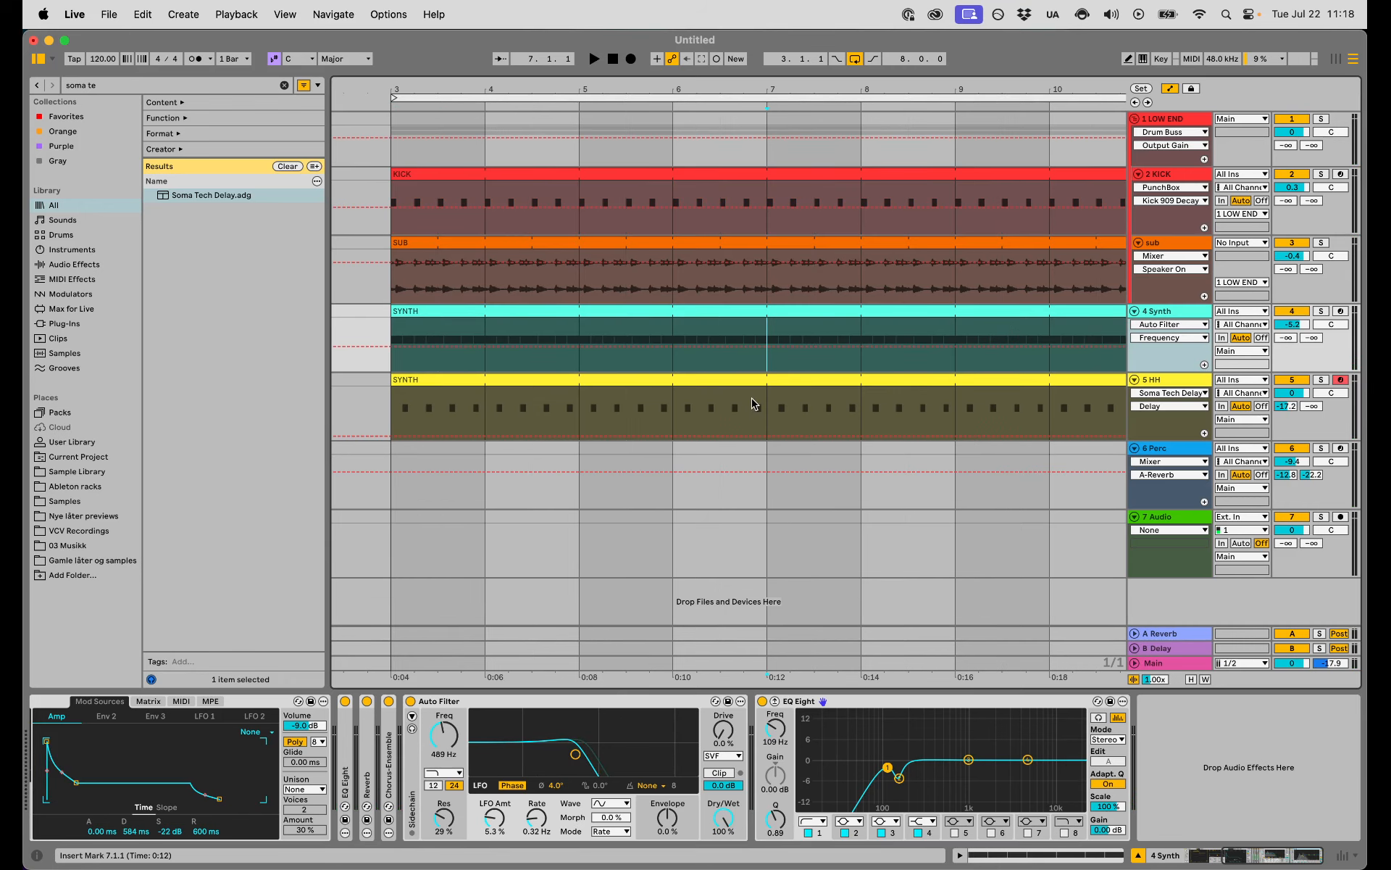
left_click(761, 399)
left_click(445, 738)
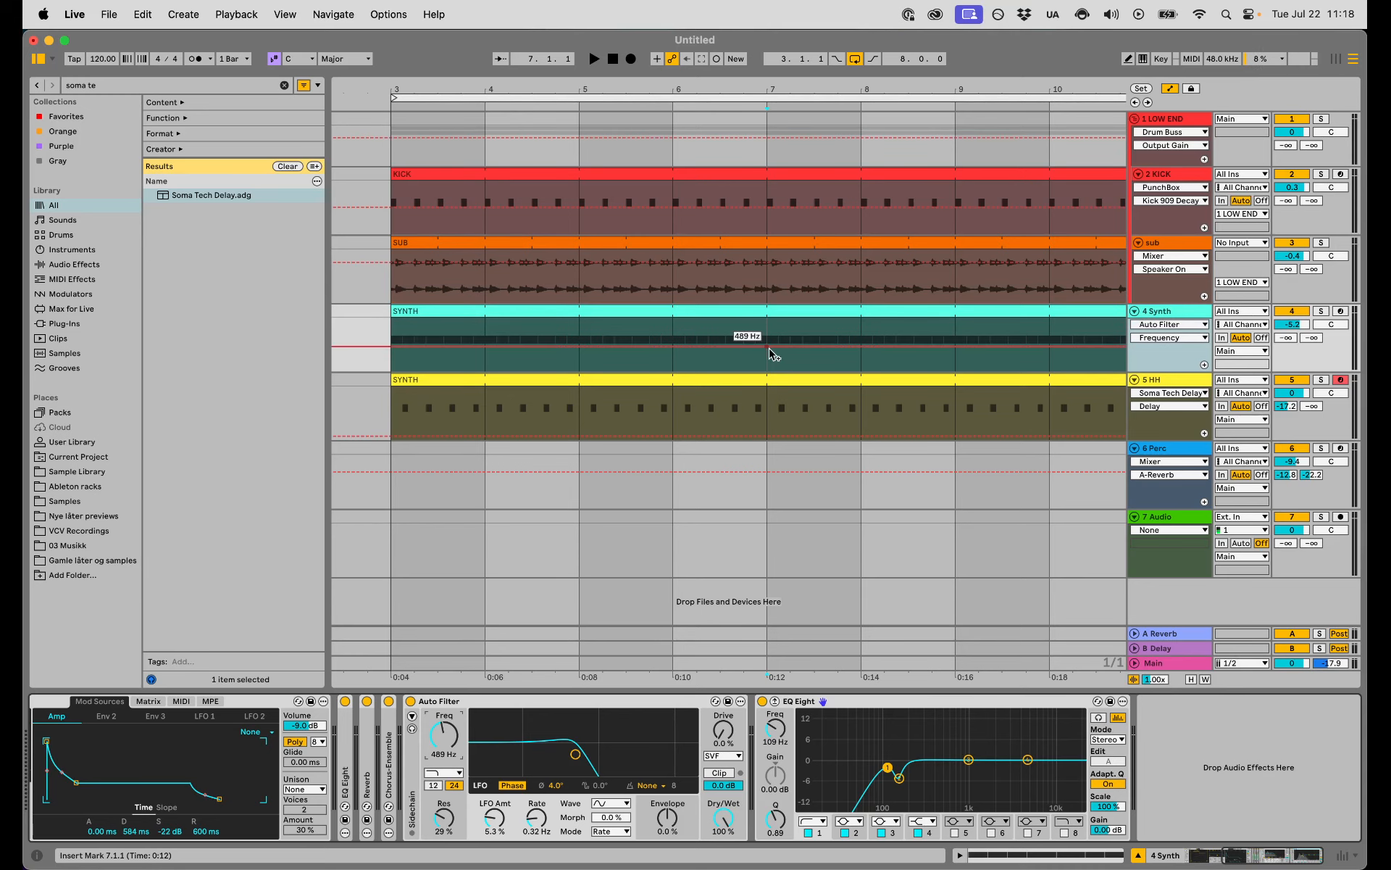
left_click(759, 348)
left_click(578, 356)
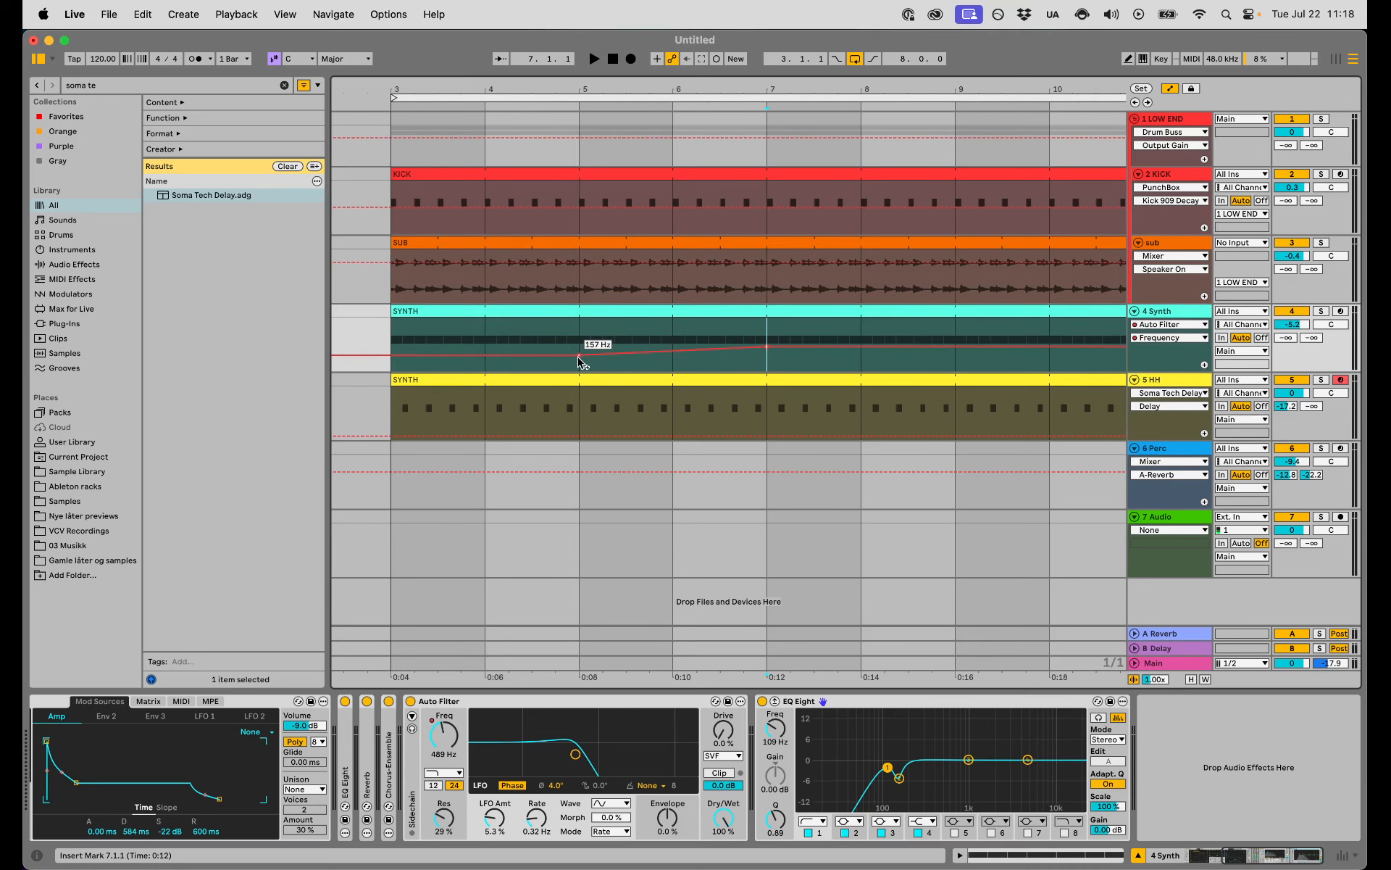
Switch the arrangement's automation display off and on again, and enlarge the Synth track
left_click(454, 341)
key("a")
key("a")
key("a")
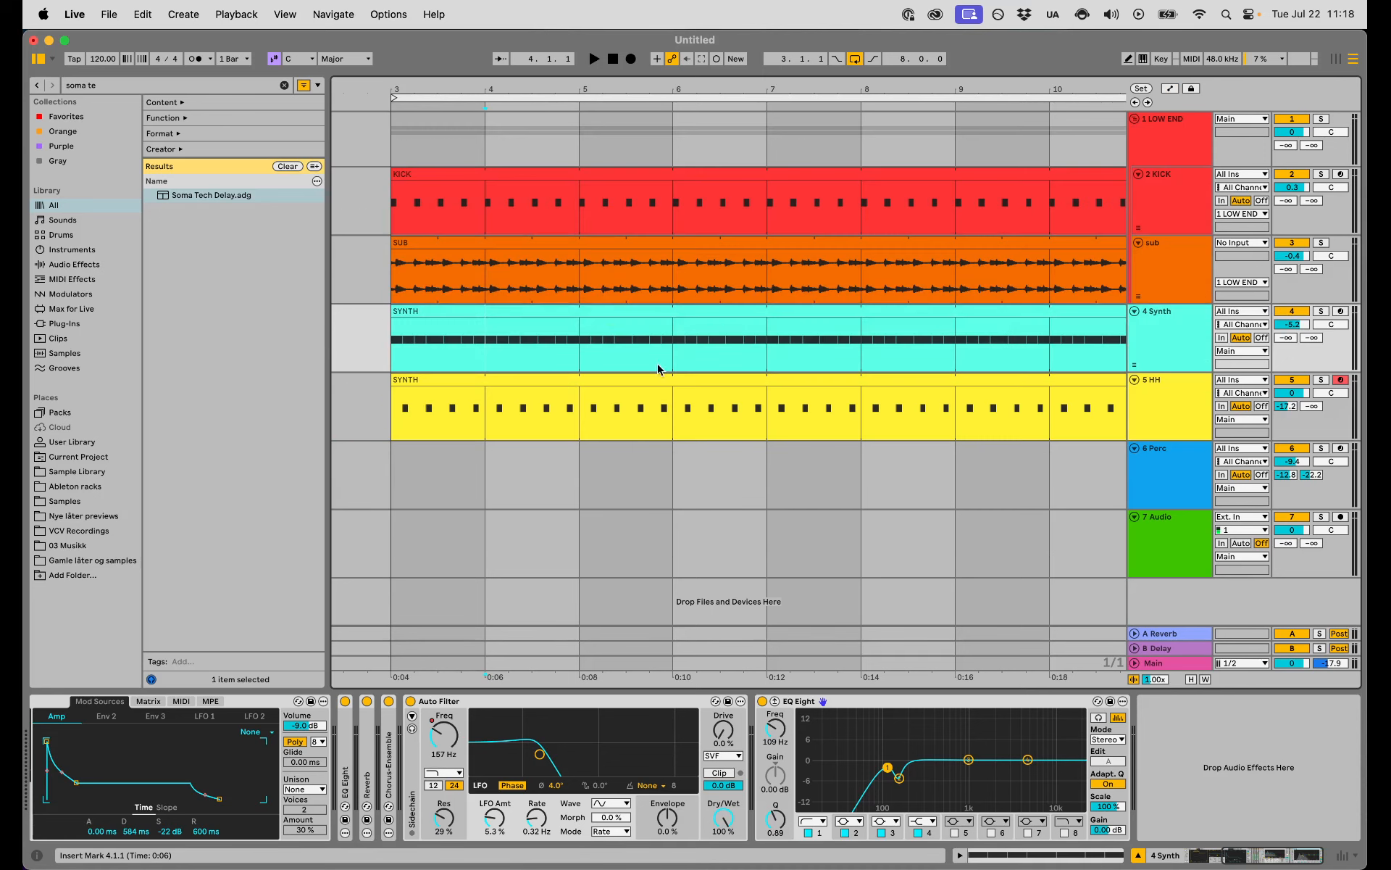
key("a")
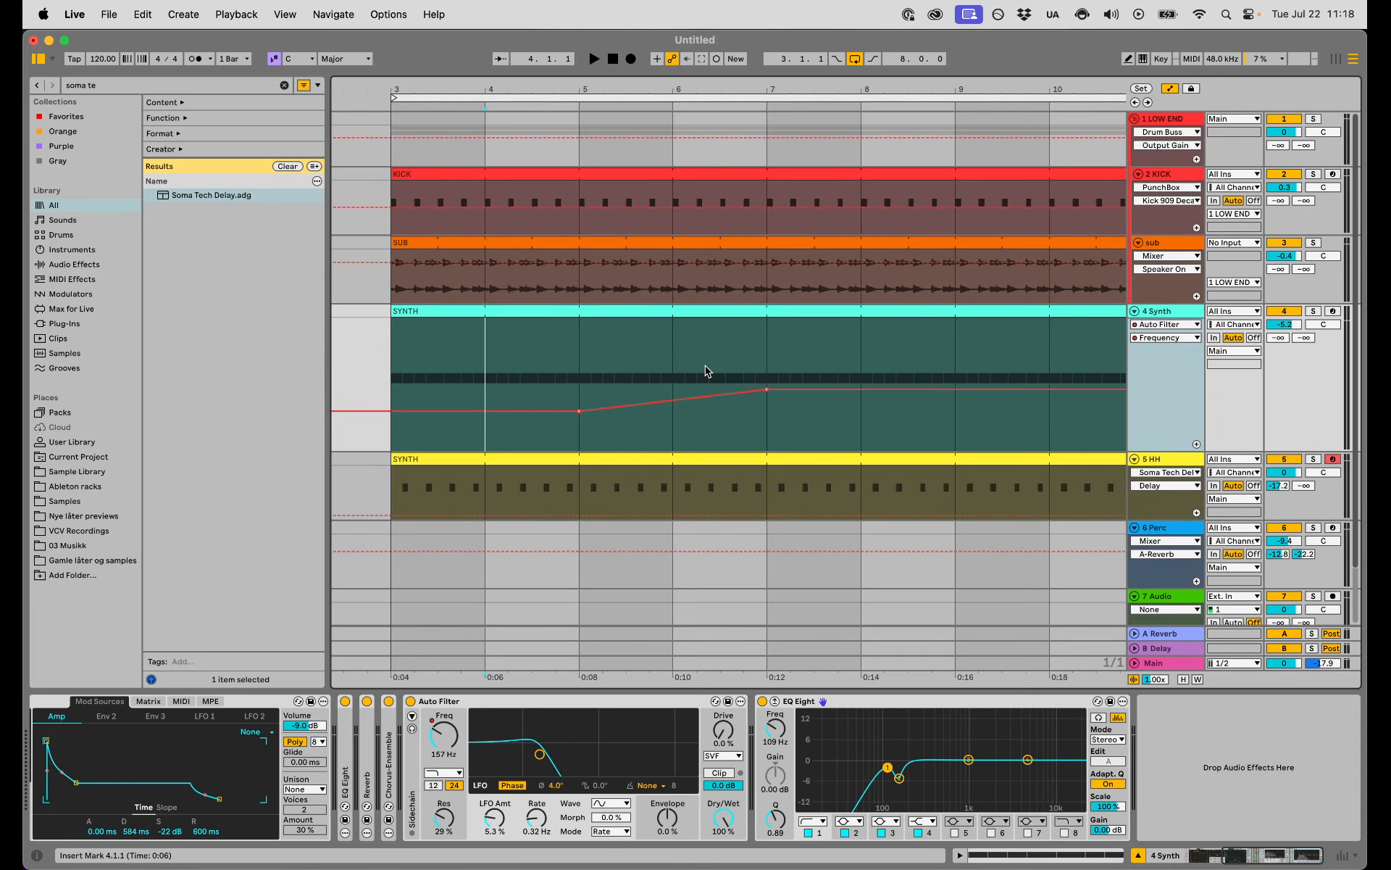
Extend the Auto Filter frequency ramp to bar 8, turn grid snapping off and reshape the automation into a flat line at about 3.18 kHz
left_click(447, 743)
left_click_drag(863, 374, 563, 386)
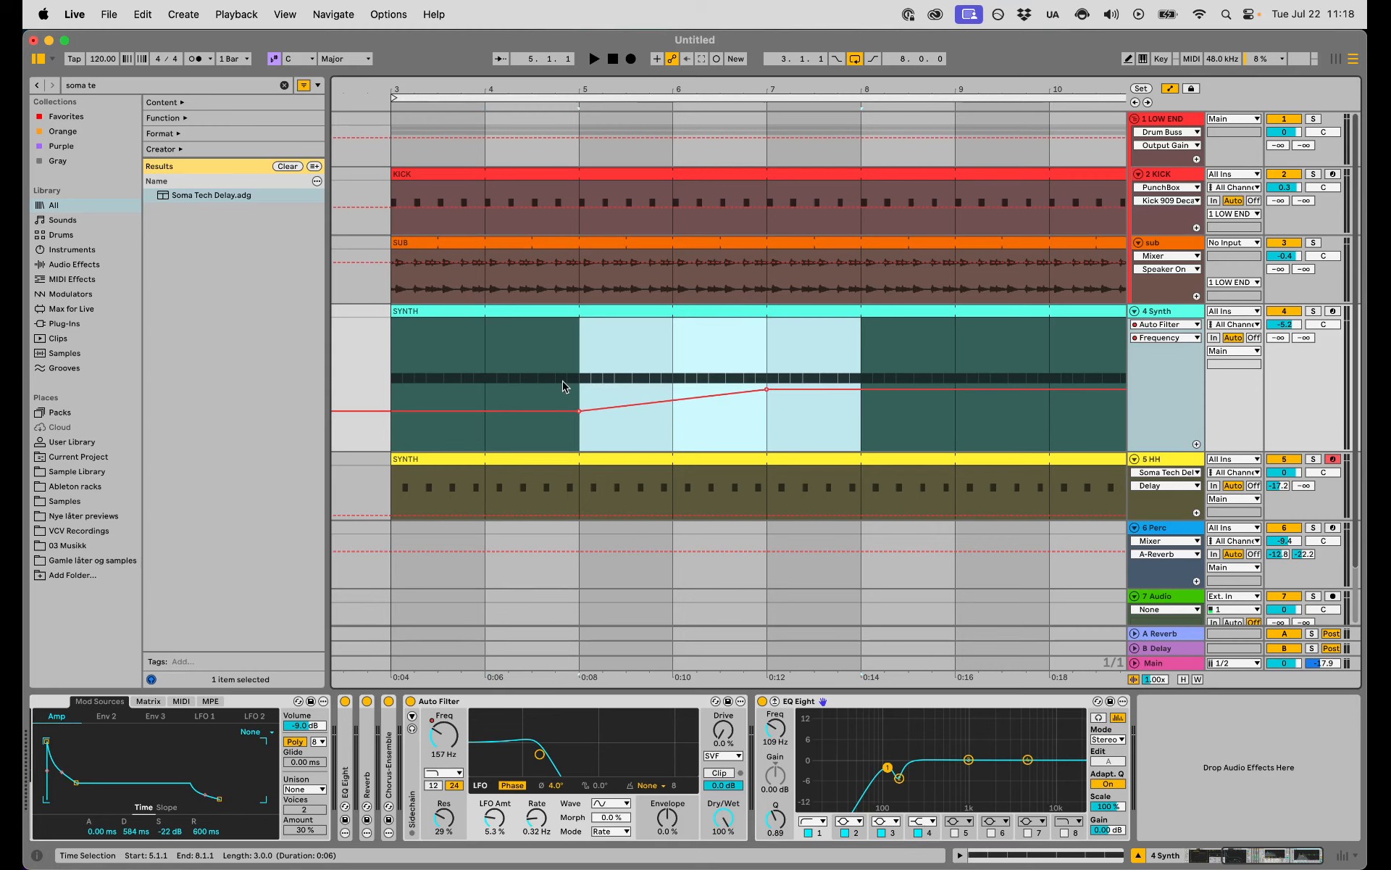
mouse_move(670, 387)
left_mouse_down()
mouse_move(518, 393)
mouse_move(684, 394)
left_mouse_up()
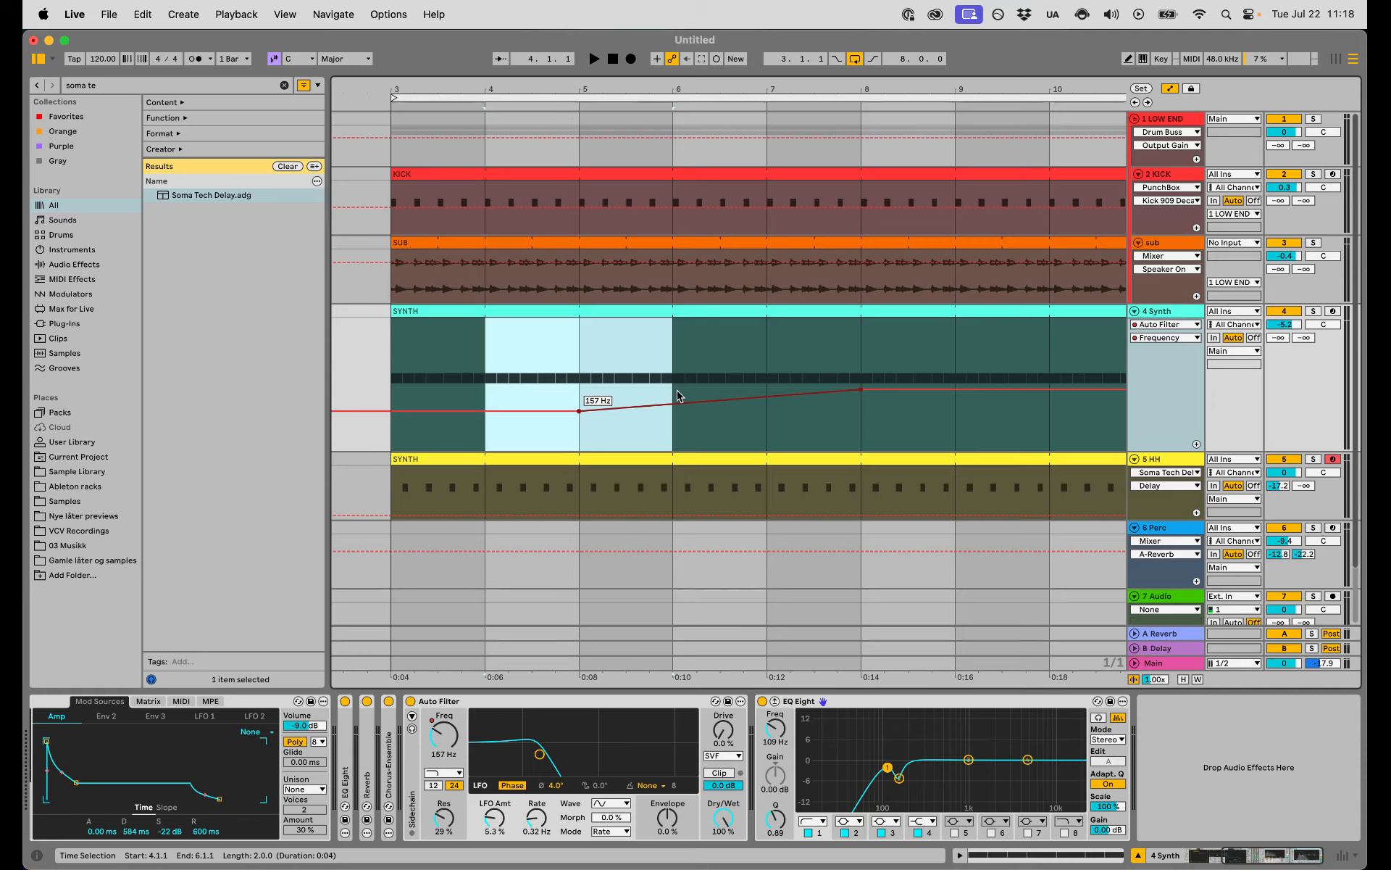
key("super+4")
left_click(440, 365)
mouse_move(484, 411)
left_mouse_down()
mouse_move(581, 363)
mouse_move(920, 353)
left_mouse_up()
Delete the automation of the Auto Filter's frequency
right_click(500, 748)
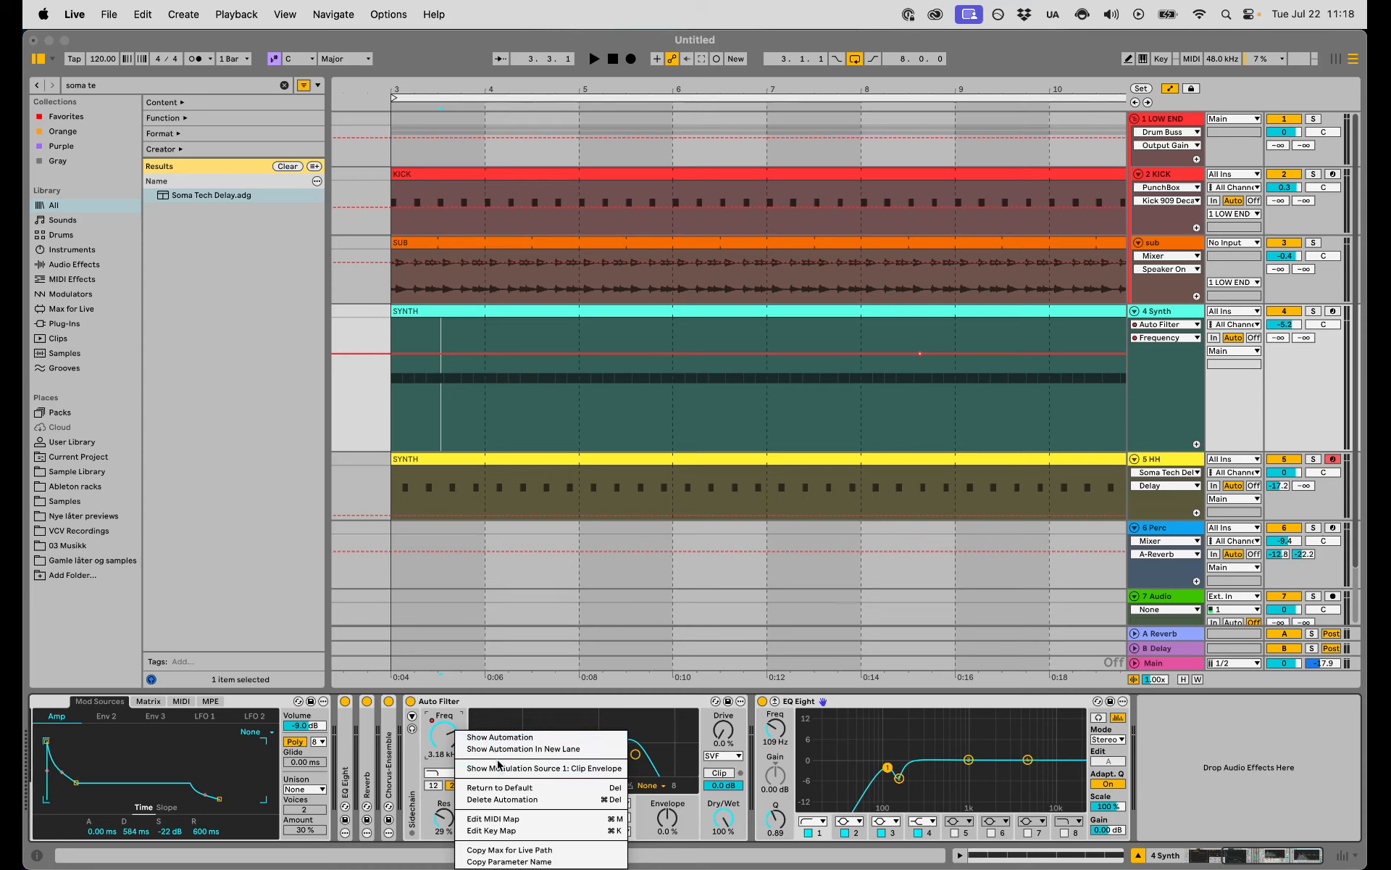
left_click(506, 799)
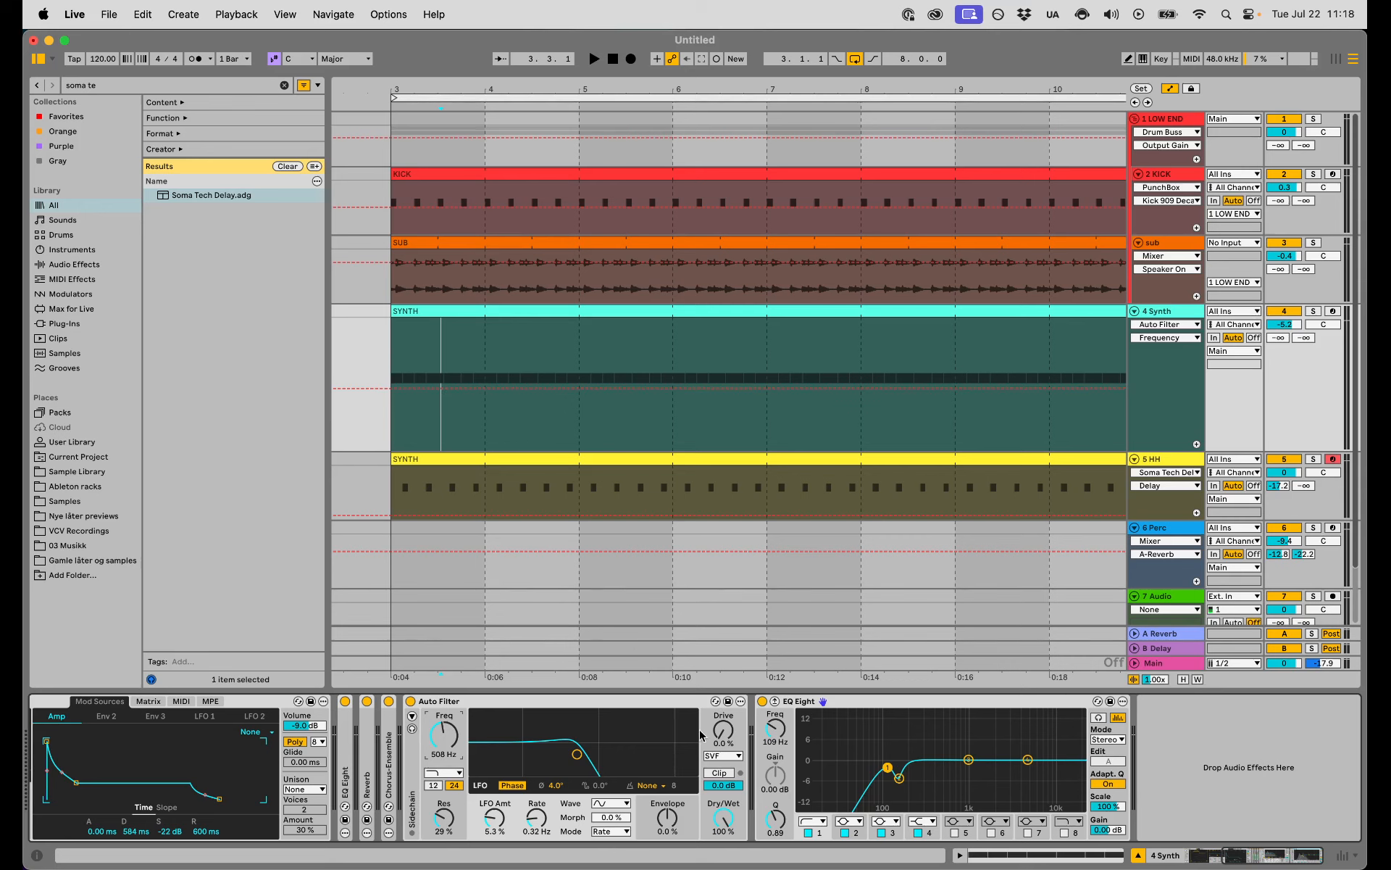
Set Wavetable's filter 1 frequency to 514 Hz, stop playback and hide the arrangement's automation
left_click_drag(229, 788, 973, 755)
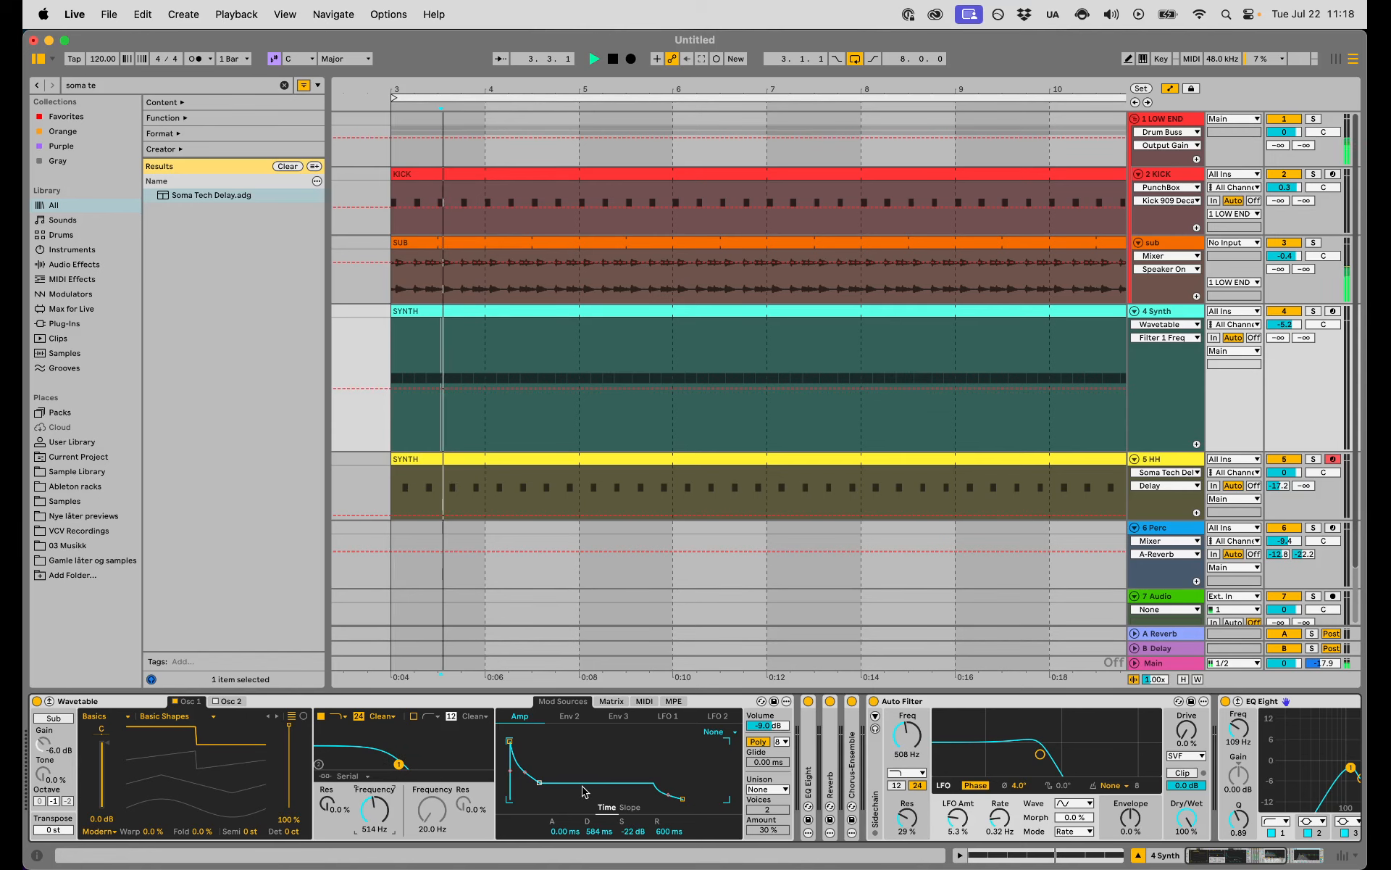
key("space")
key("a")
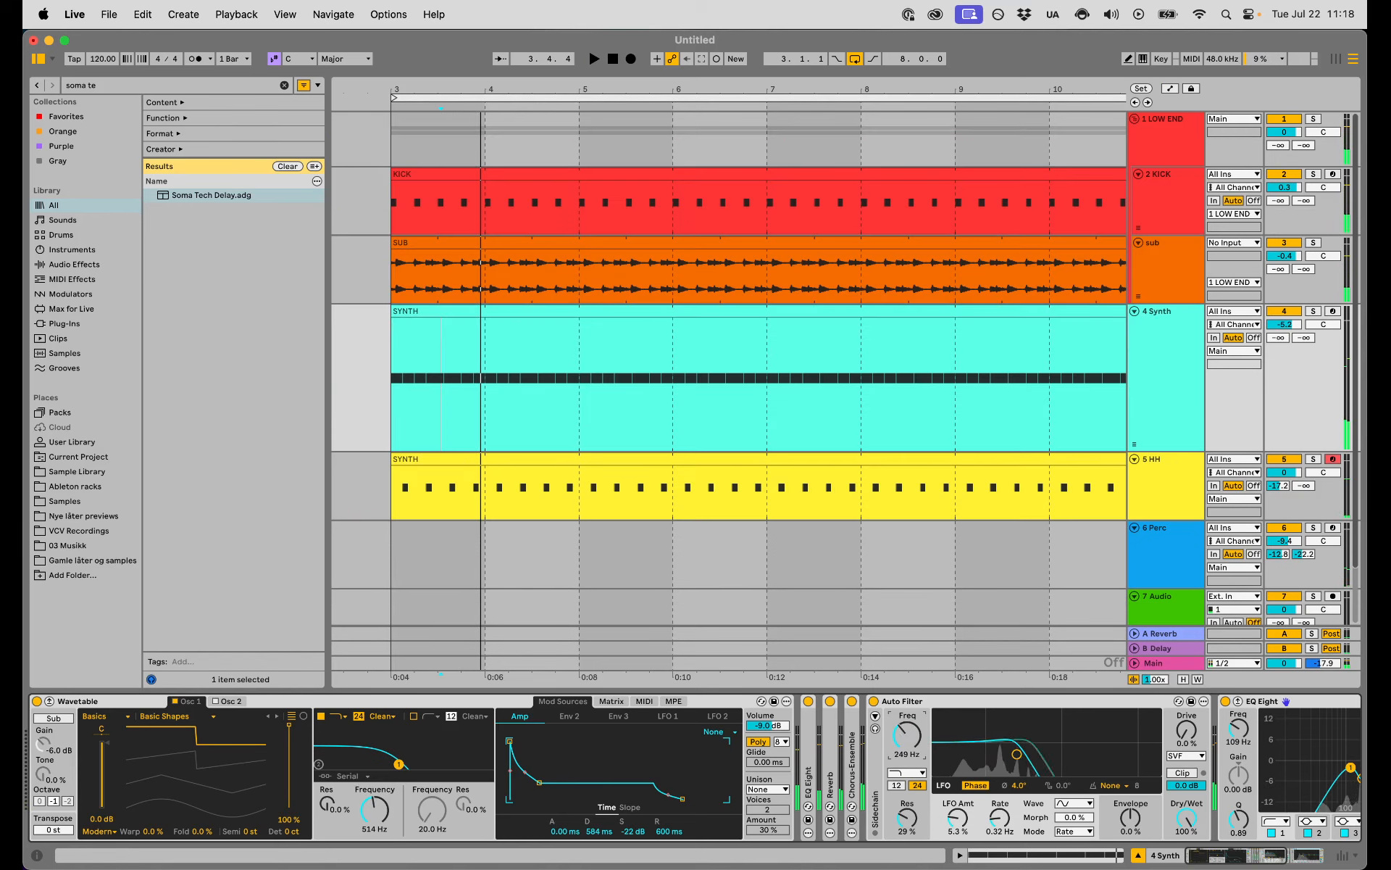
Solo the Synth track and sweep the Auto Filter's frequency up to 4.08 kHz during playback, ending with the automation shown and playback stopped
key("s")
left_click_drag(908, 735, 907, 697)
key("space")
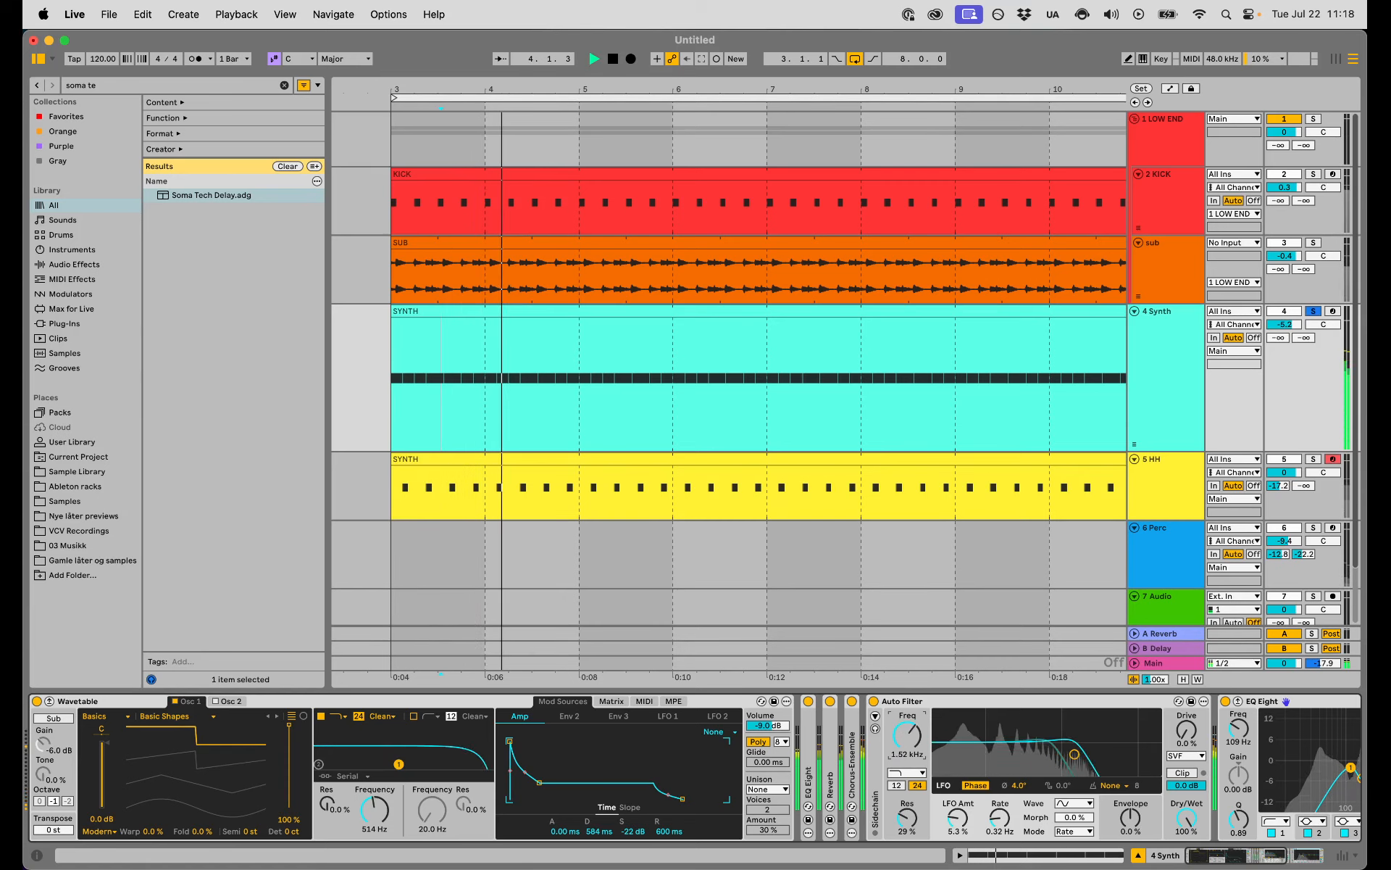
key("a")
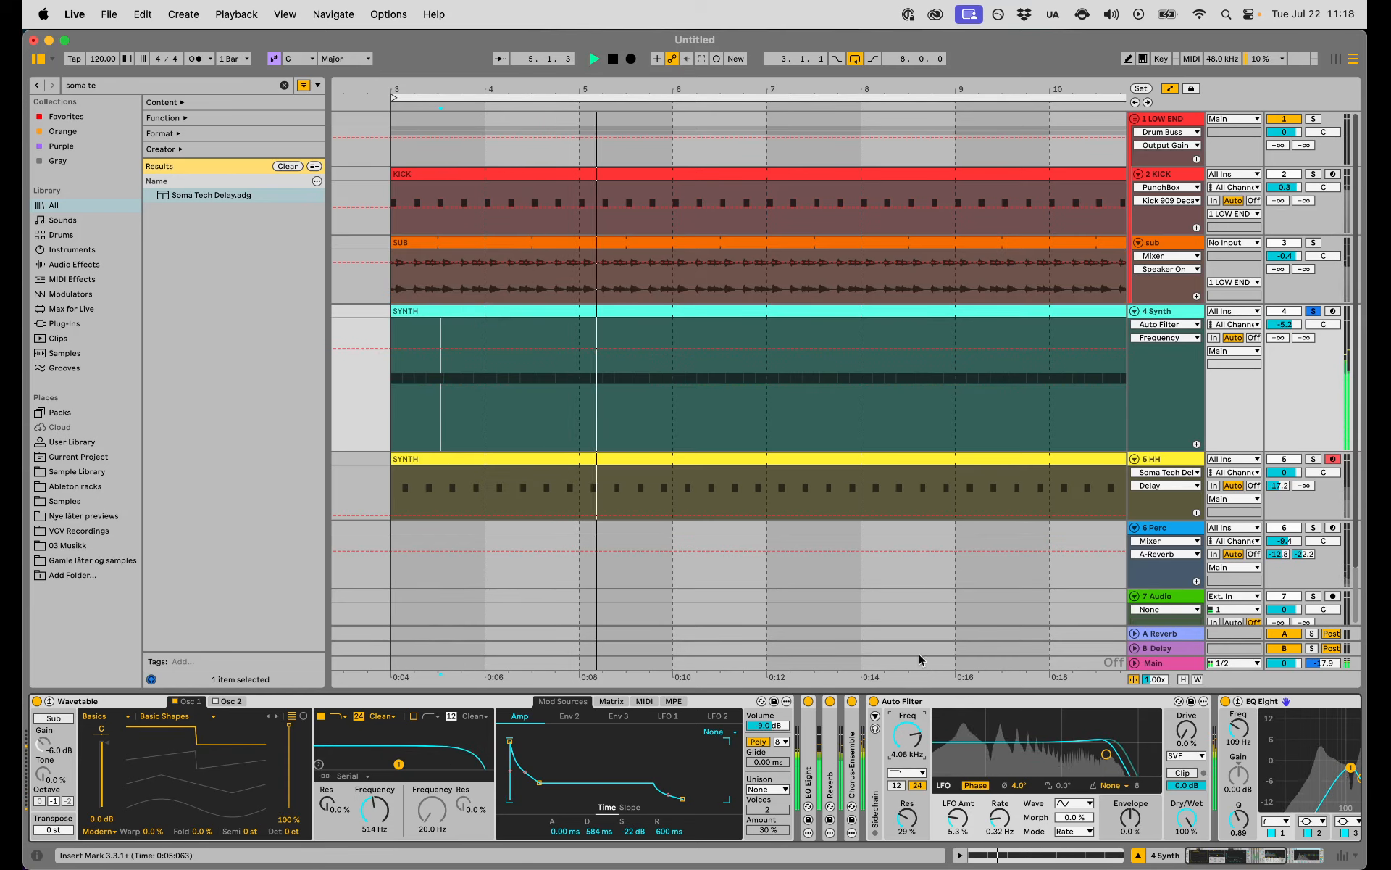
key("space")
Narrow the browser, turn grid snapping back on and place the insert marker at bar 5 on the Synth track
scroll(973, 590, "right", 4)
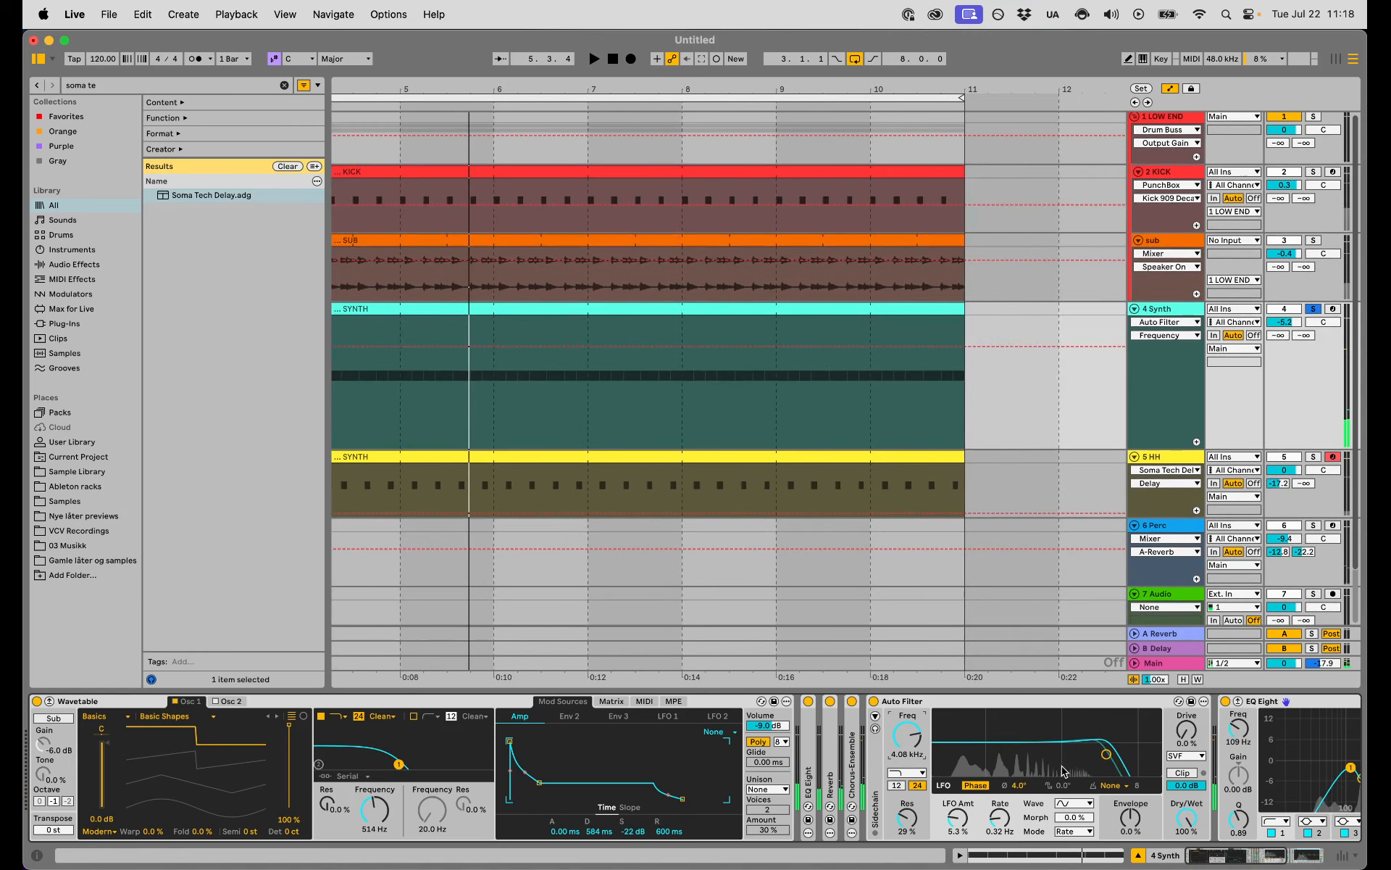
scroll(801, 460, "left", 4)
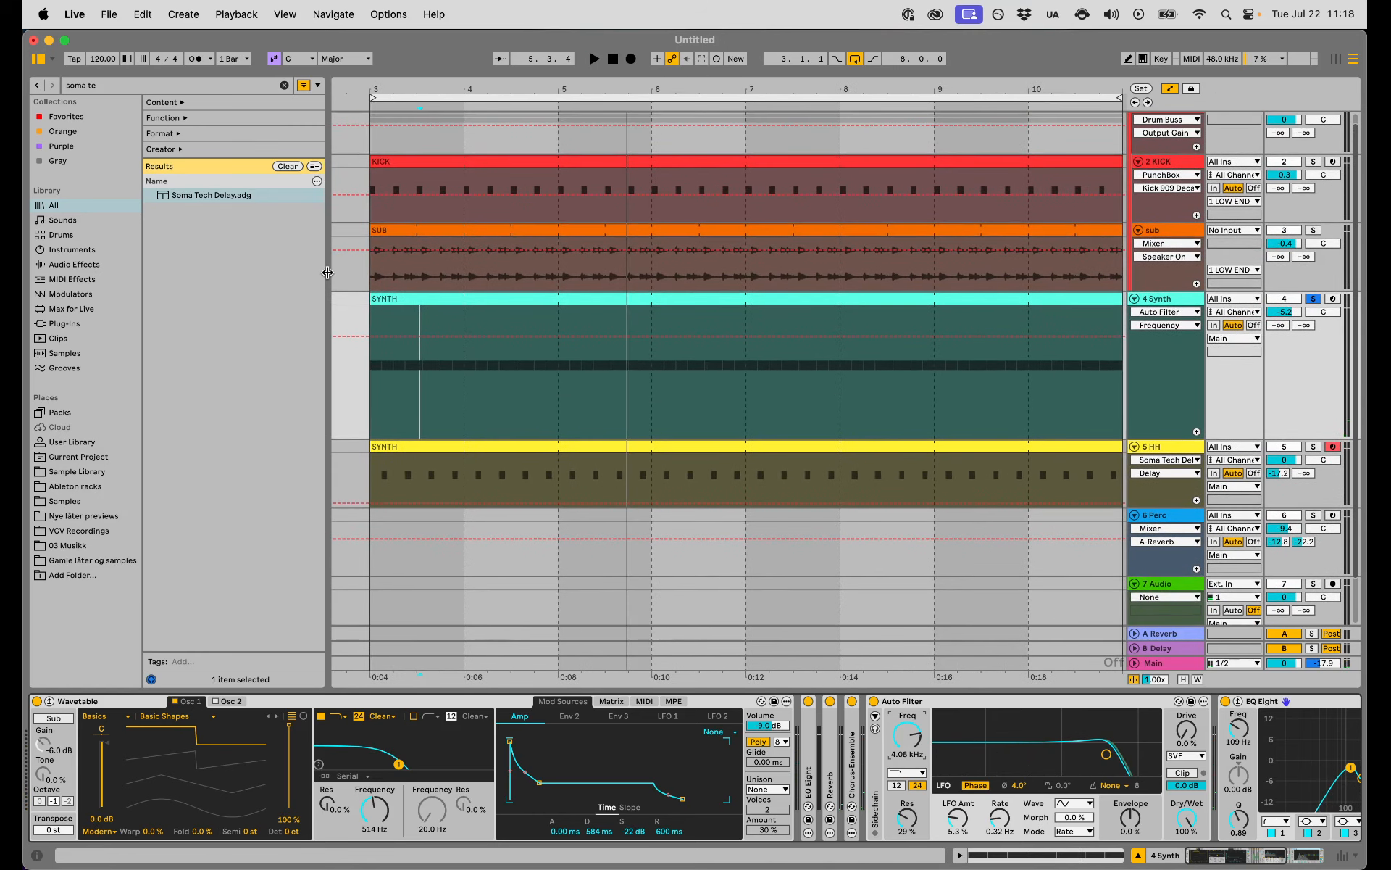
left_click_drag(328, 273, 253, 273)
scroll(481, 342, "up", 1)
scroll(441, 354, "right", 2)
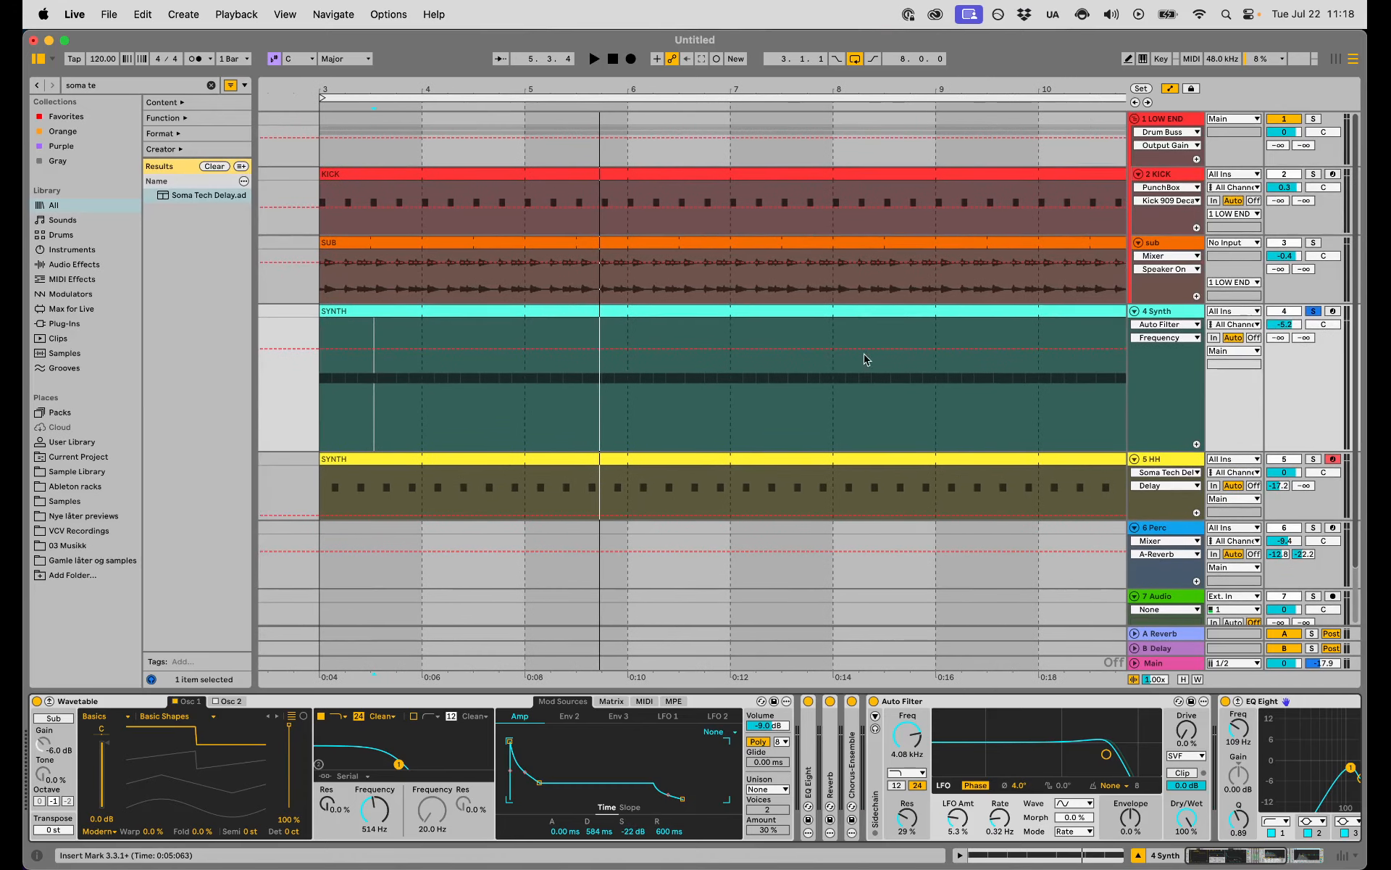
scroll(928, 345, "right", 1)
left_click(851, 94)
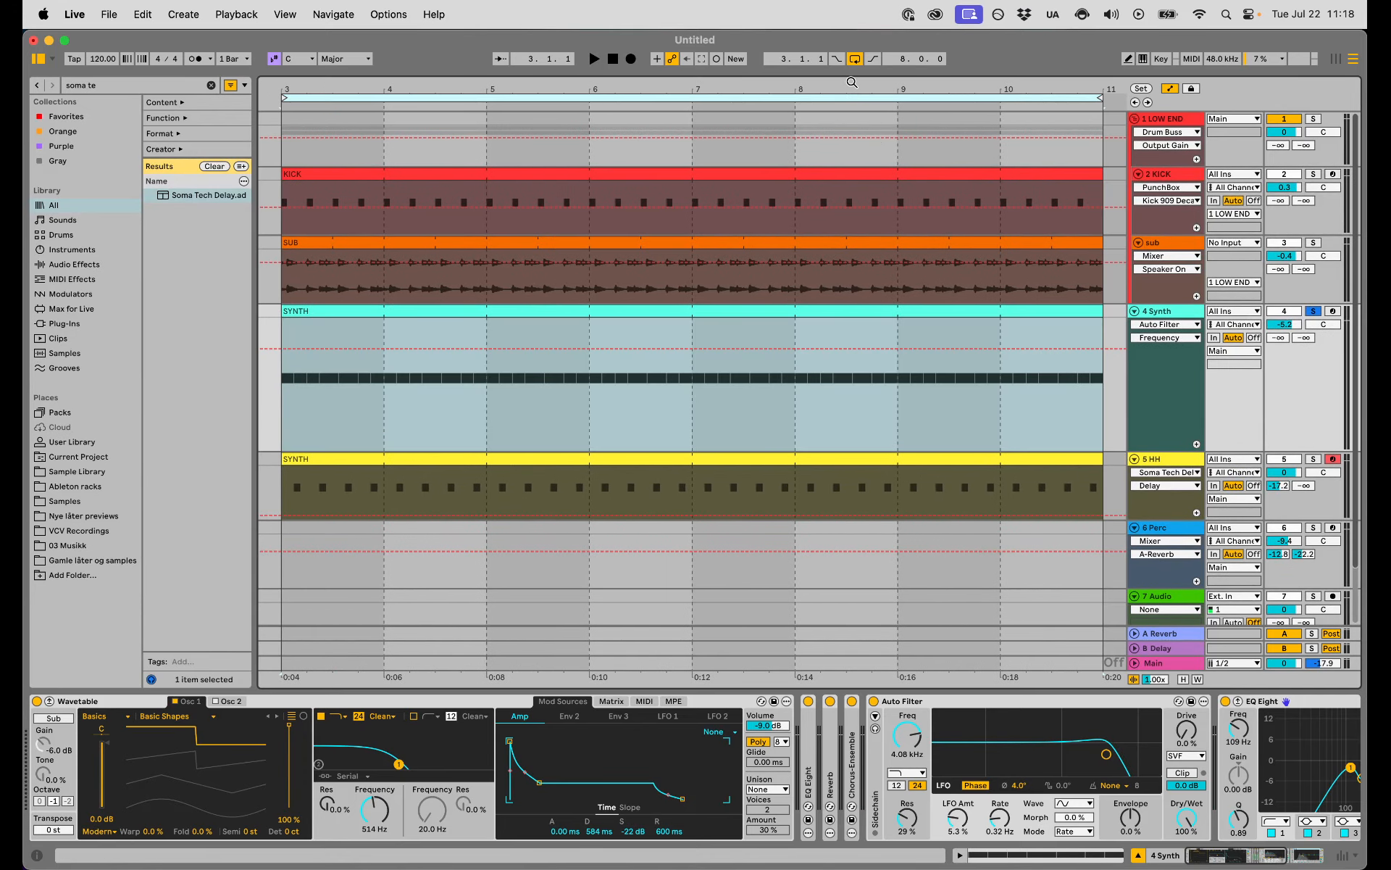
left_click_drag(852, 82, 832, 81)
key("super+4")
left_click(726, 389)
left_click(513, 398)
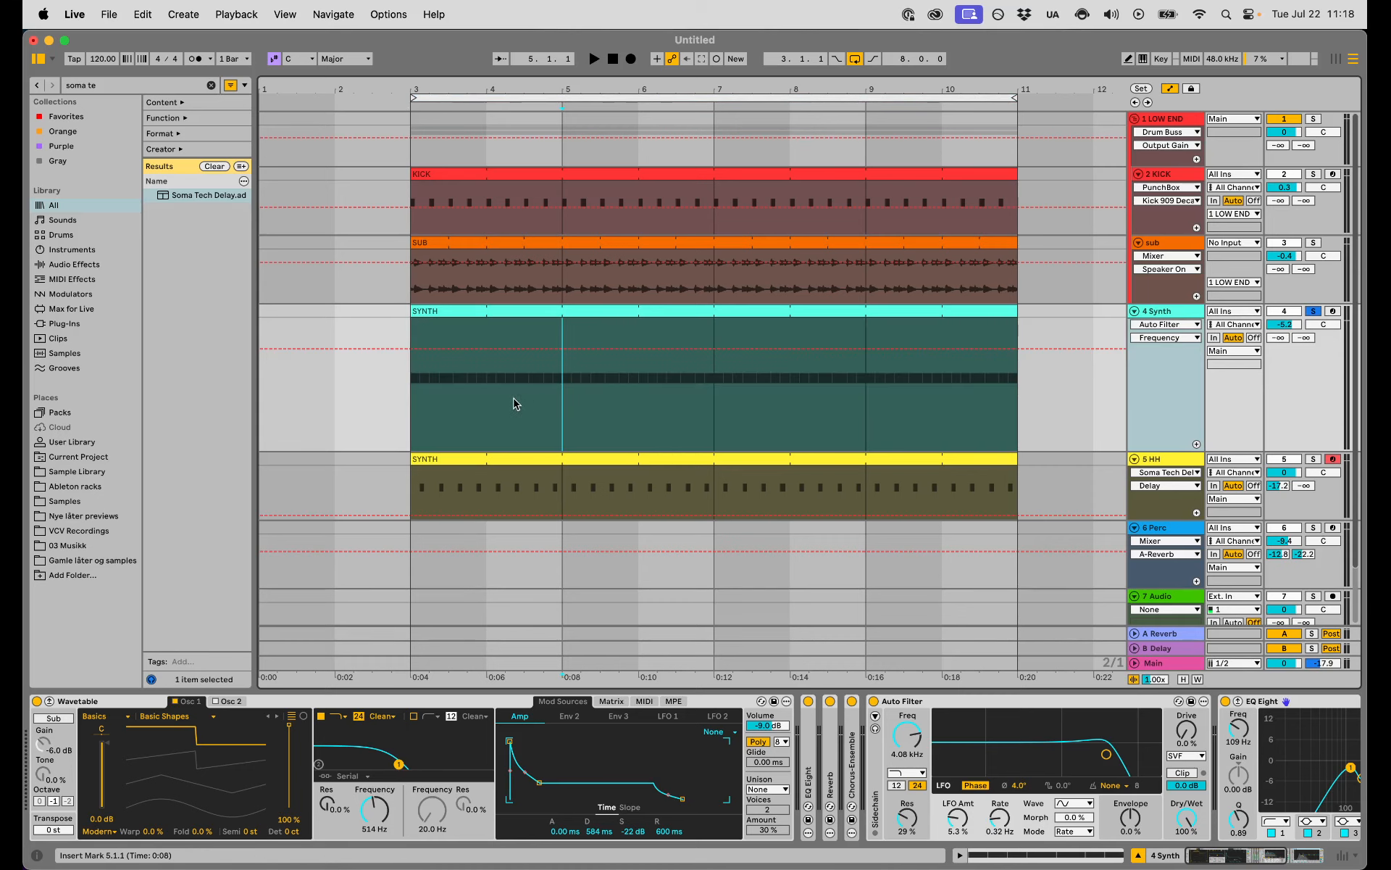
Lower the Auto Filter's resonance to 12%, and during playback draw frequency automation rising from 266 Hz at bar 5 to 6.72 kHz at bar 8
left_click_drag(1088, 738, 1031, 749)
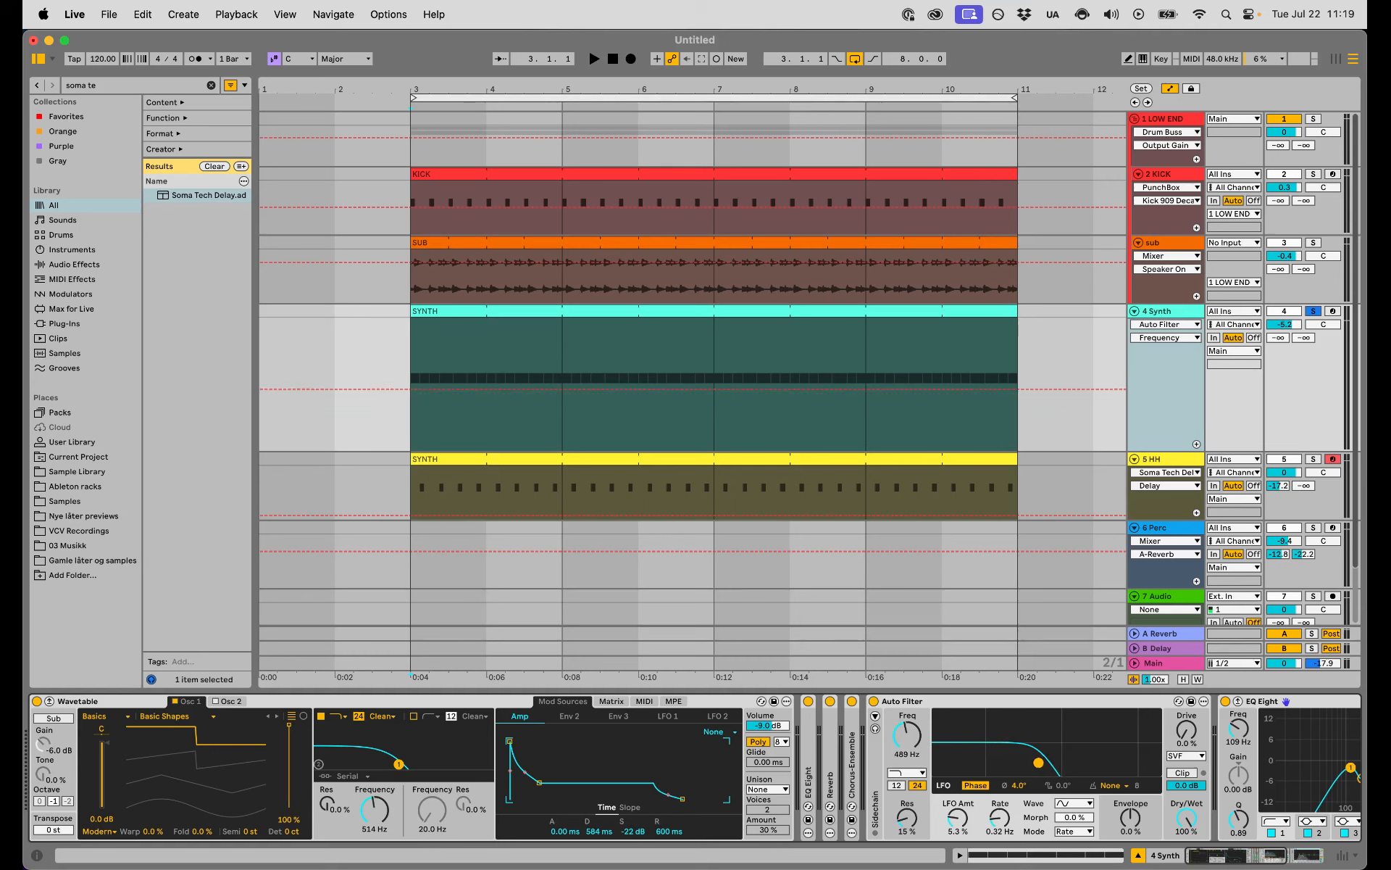
key("space")
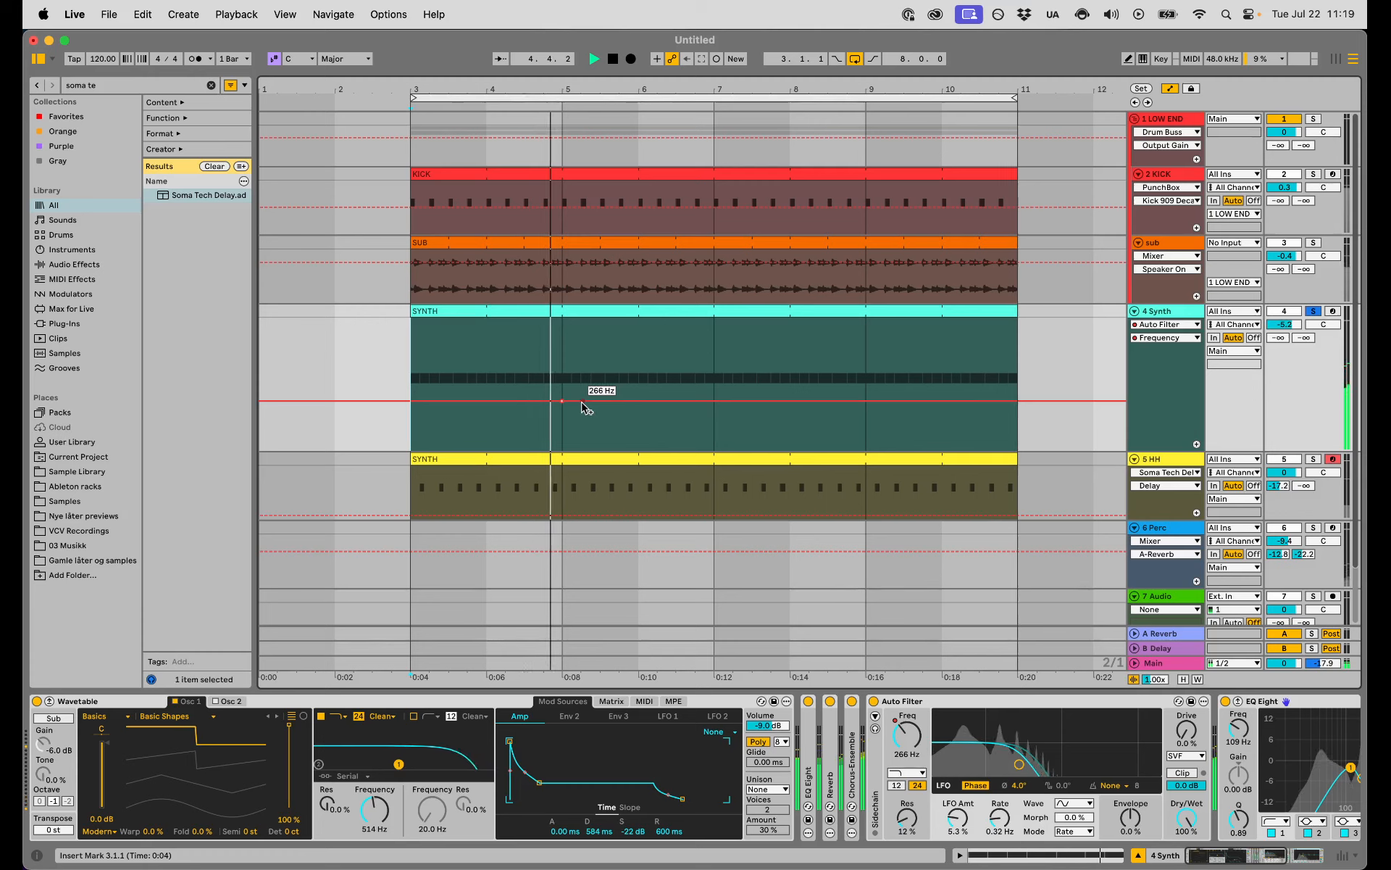
mouse_move(714, 400)
left_mouse_down()
mouse_move(713, 365)
mouse_move(807, 345)
mouse_move(761, 344)
mouse_move(790, 339)
left_mouse_up()
key("super+4")
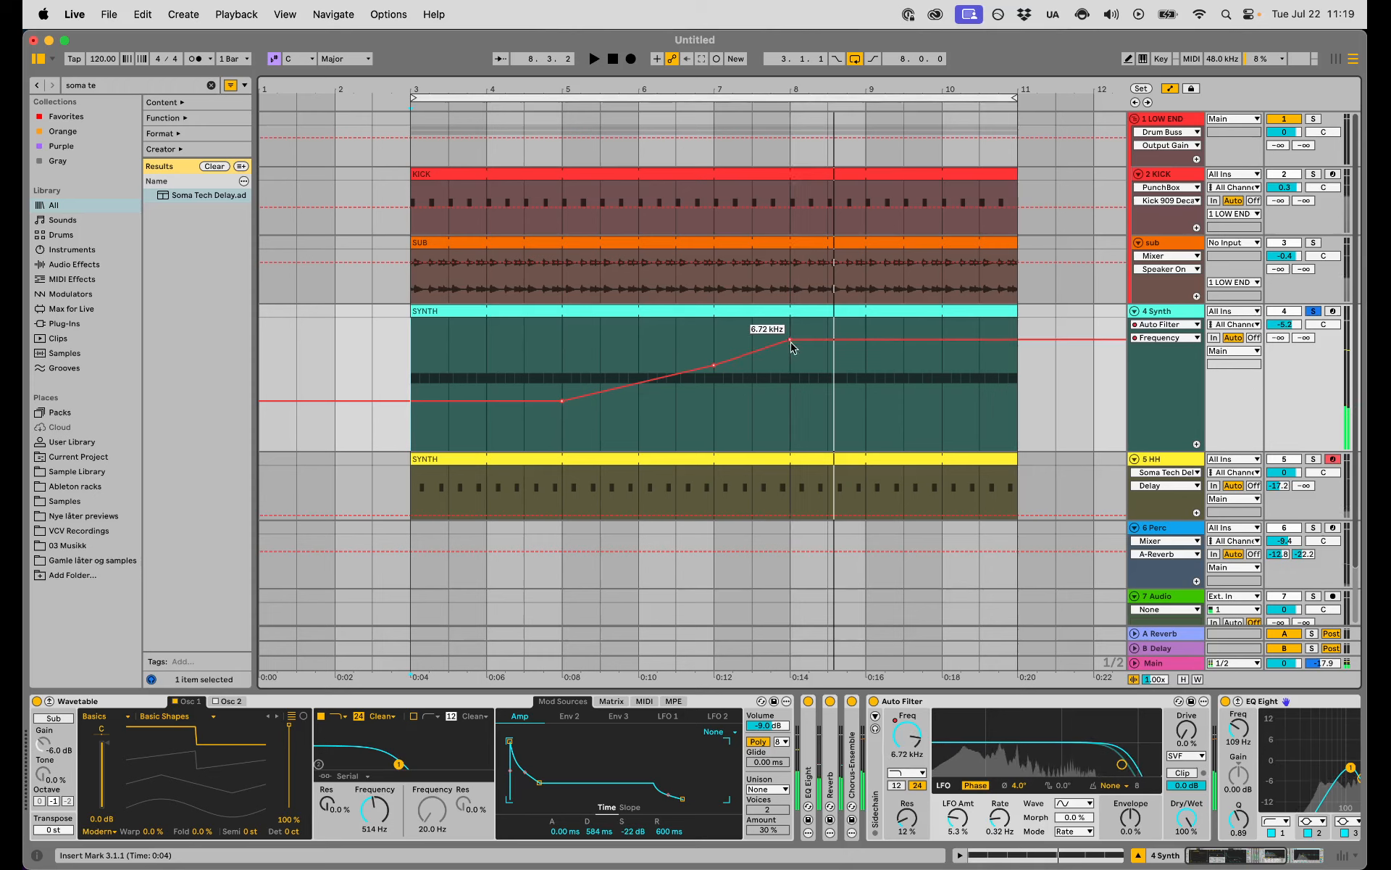
Add a frequency breakpoint at bar 9 that brings the Synth's filter automation down to 770 Hz
left_click(807, 402)
left_click_drag(836, 92, 818, 275)
left_click_drag(872, 339, 873, 394)
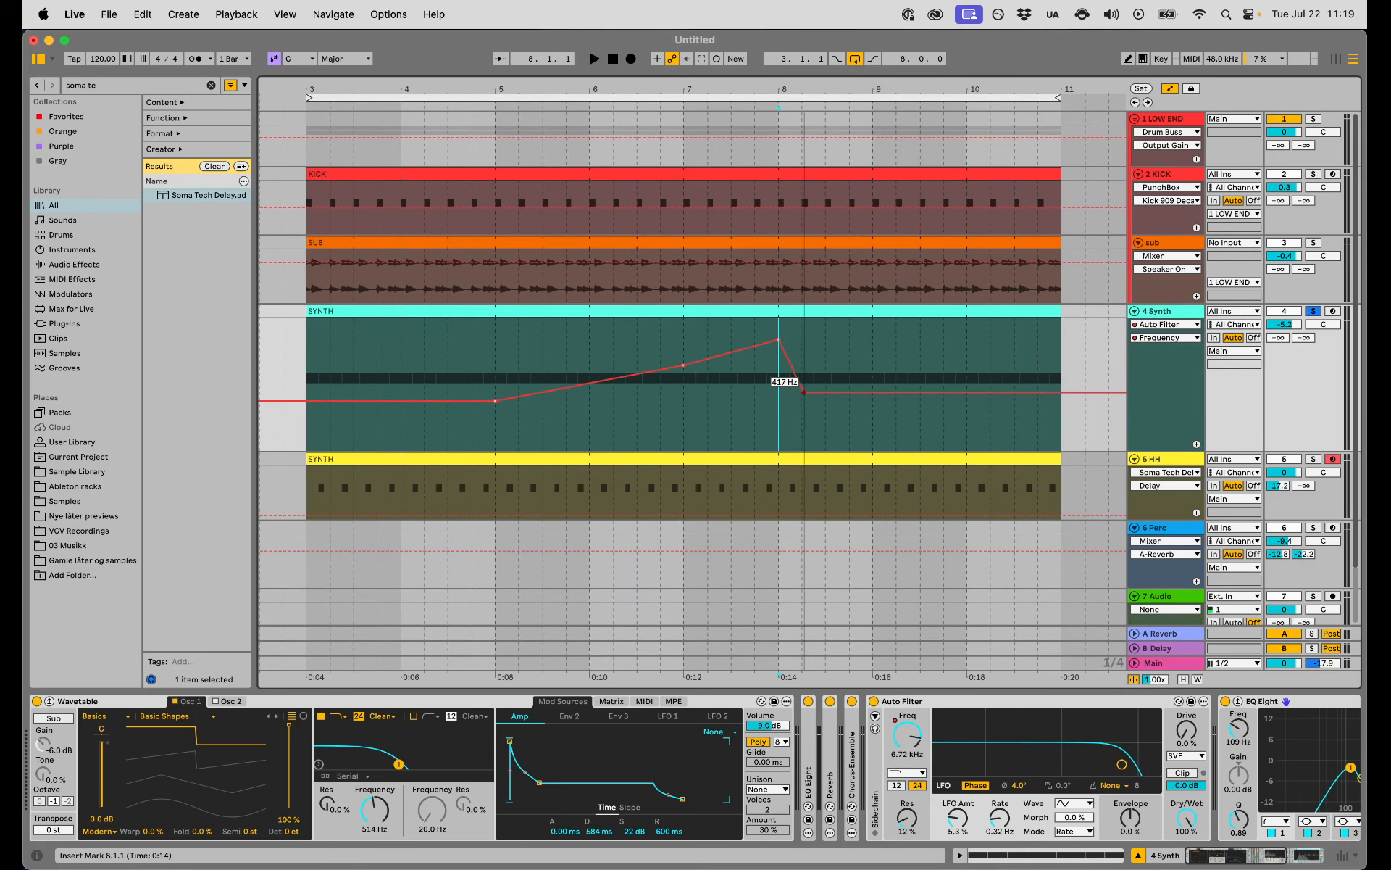
left_click_drag(867, 403, 871, 380)
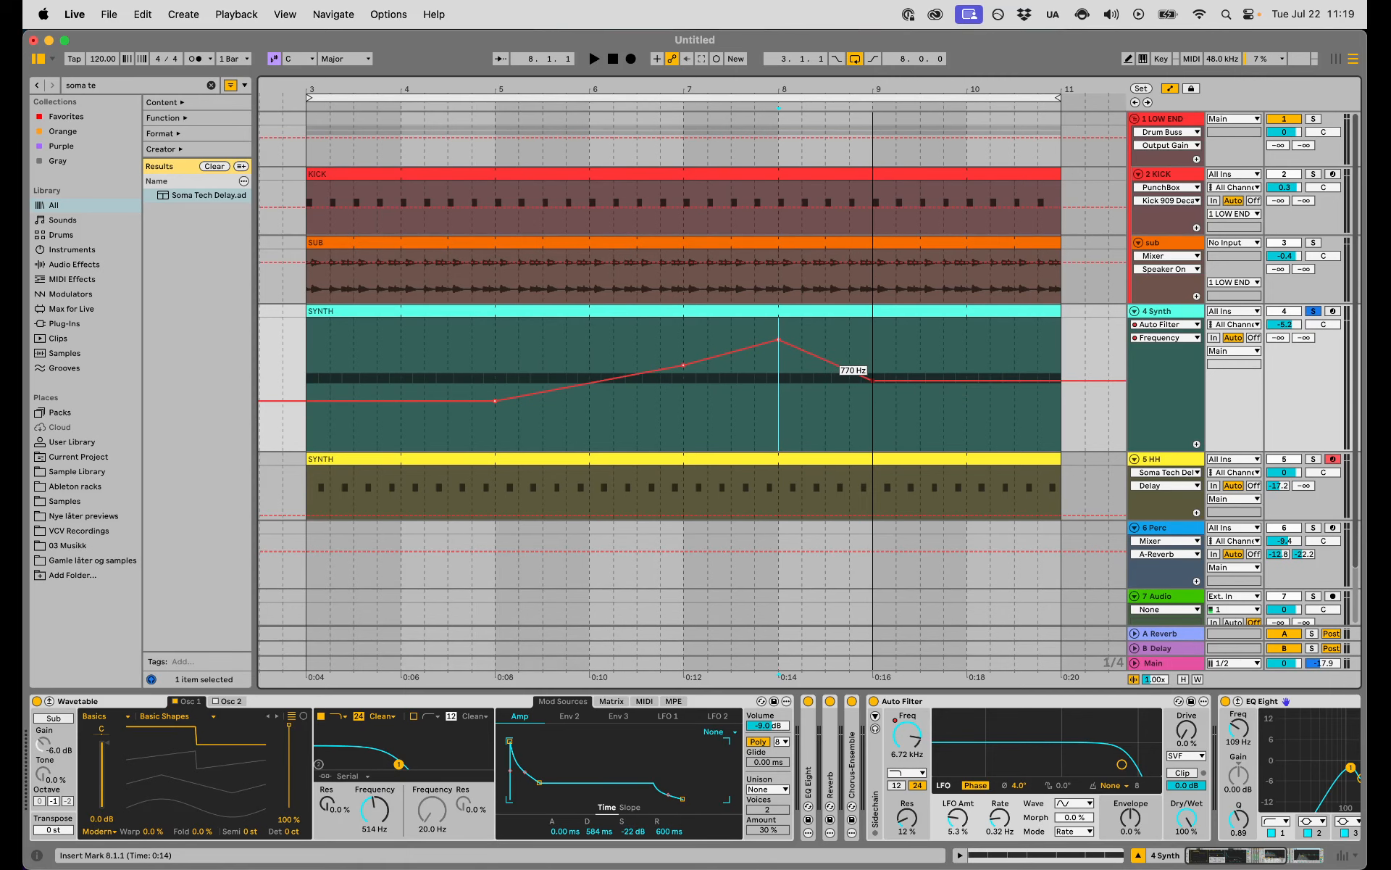
Play from 3.4.1 and reshape the filter automation: dips near bars 6.5 and 8.75, a peak near bar 7.5, a rise to 6.72 kHz by bar 11
left_click(371, 354)
key("space")
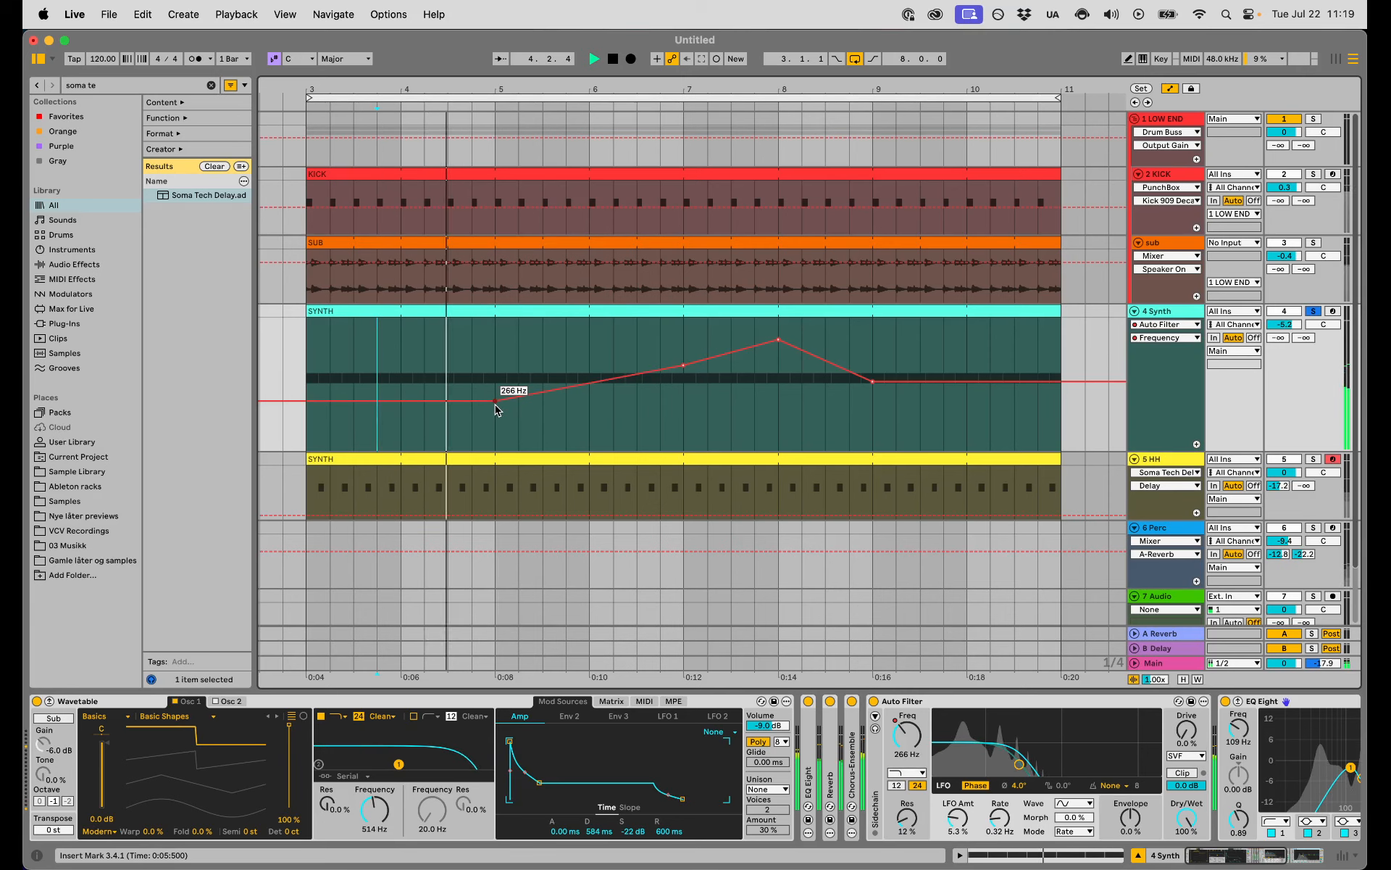
left_click_drag(496, 407, 477, 402)
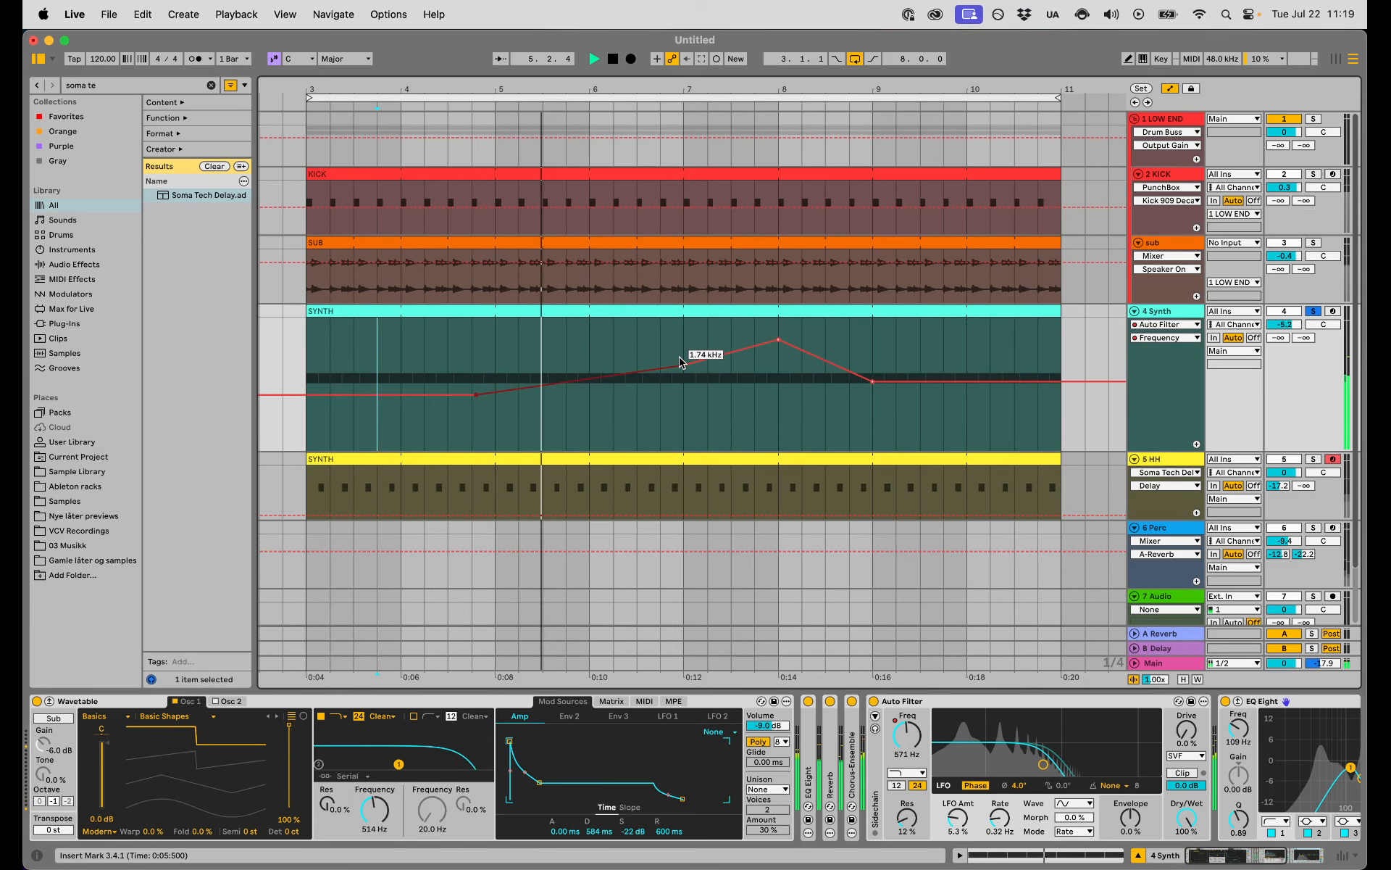
left_click_drag(681, 362, 638, 412)
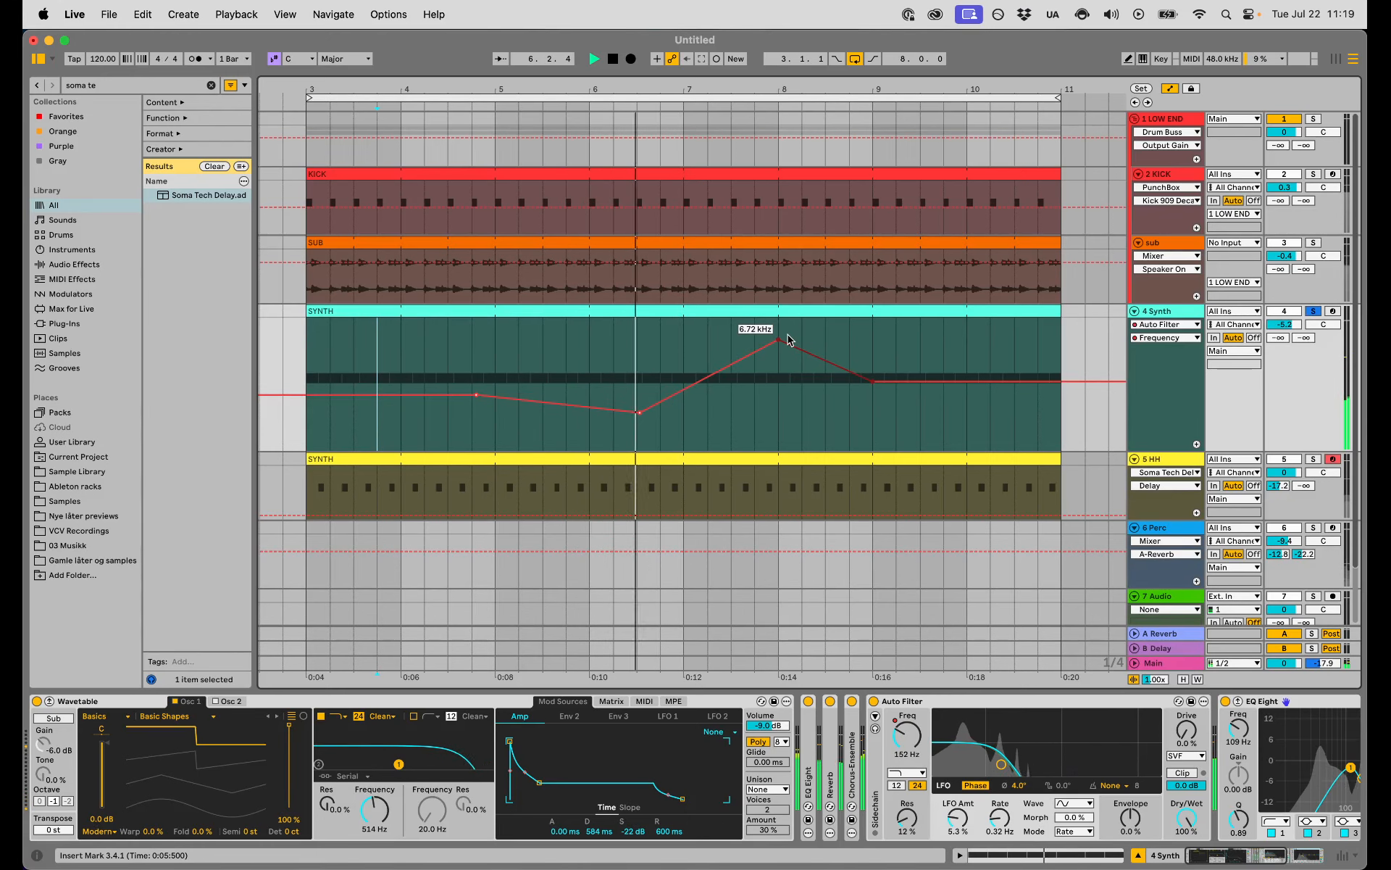
left_click_drag(780, 339, 733, 347)
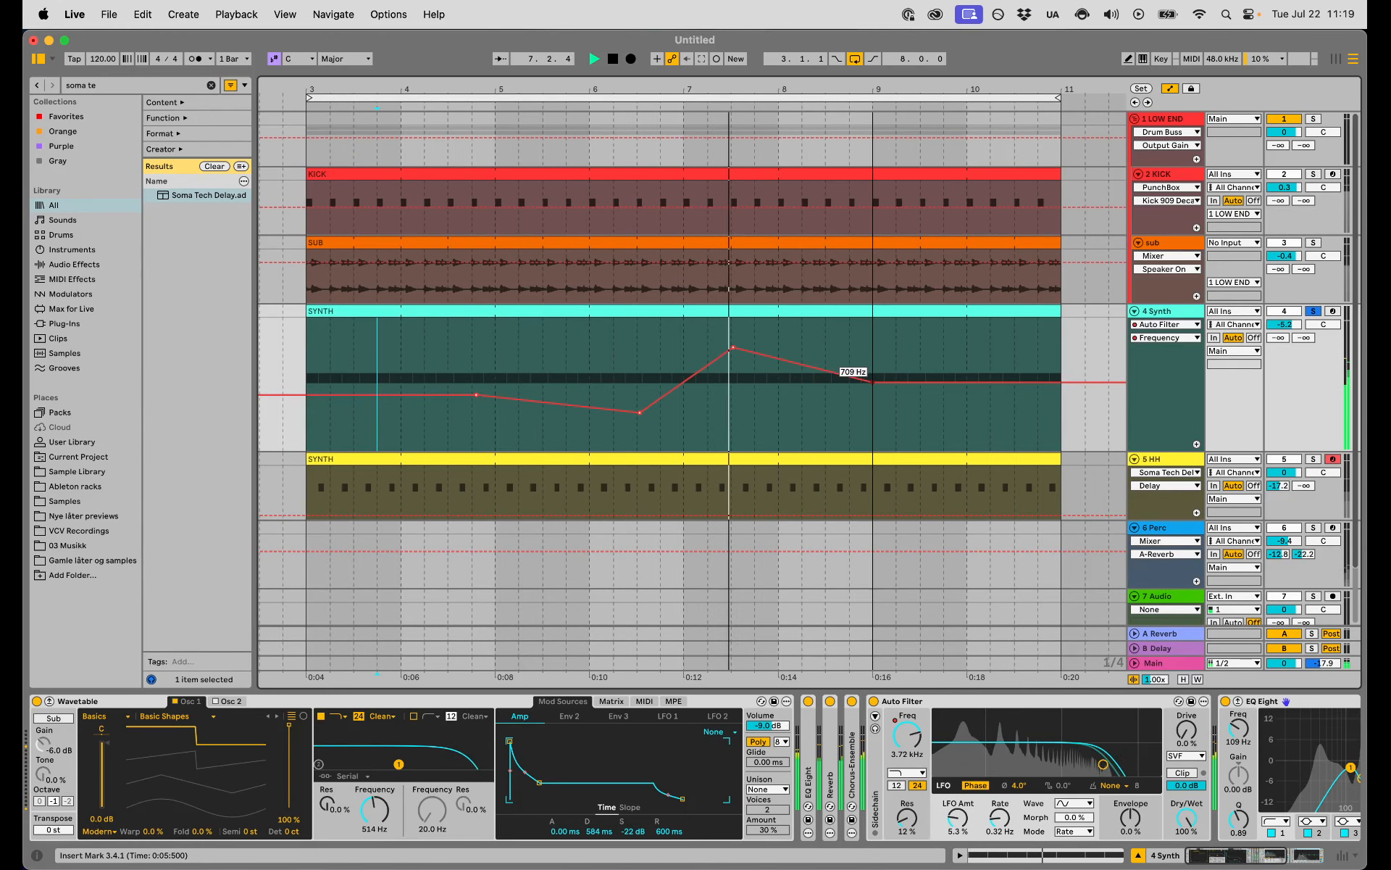
left_click_drag(872, 382, 848, 404)
left_click_drag(978, 404, 1061, 335)
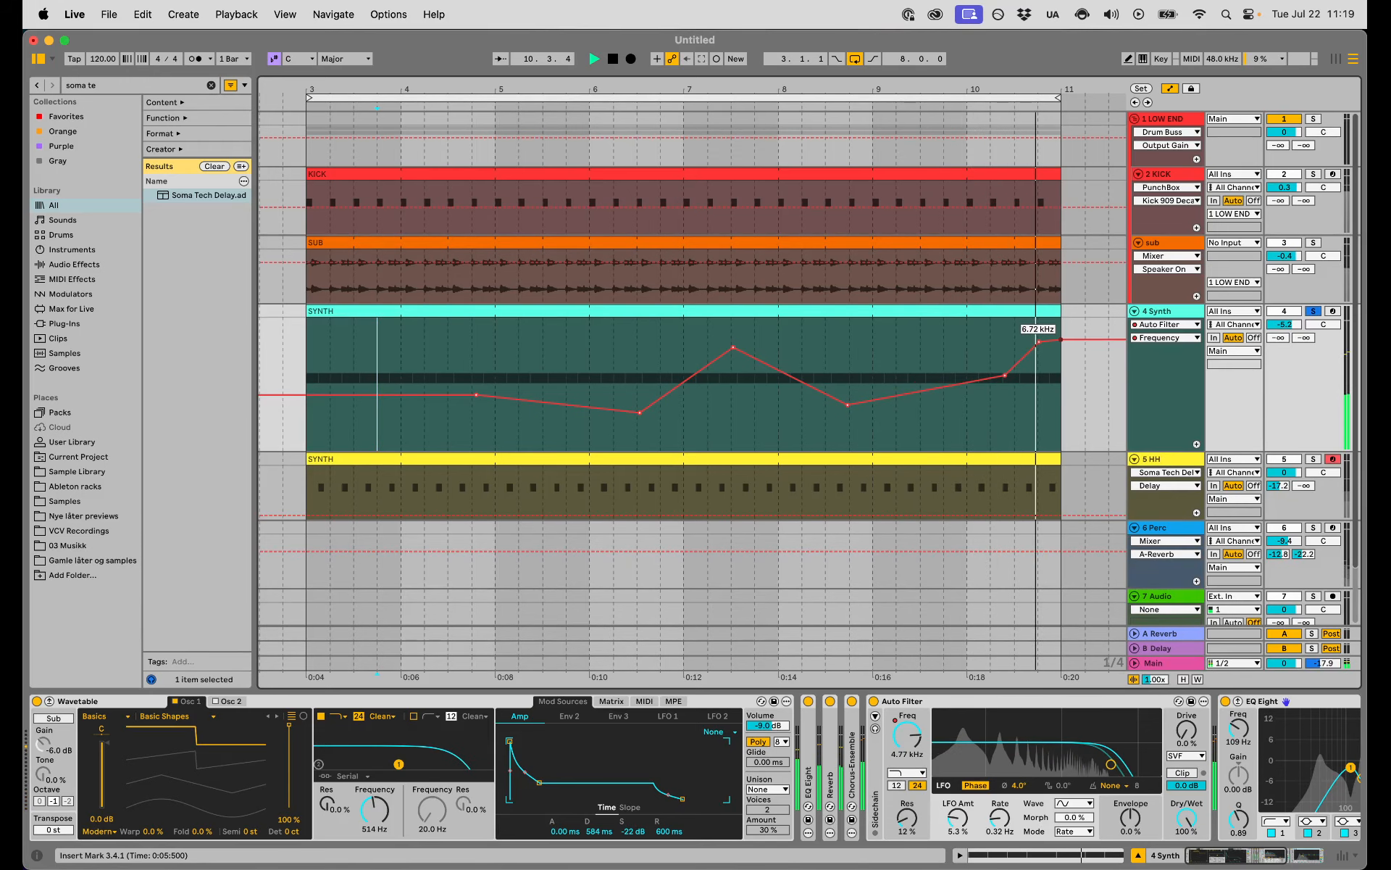
Raise the Synth's filter automation to about 1.82 kHz at bar 3, dropping to a new breakpoint near bar 3.75, and stop playback
left_click(382, 395)
left_click_drag(322, 395, 313, 364)
key("space")
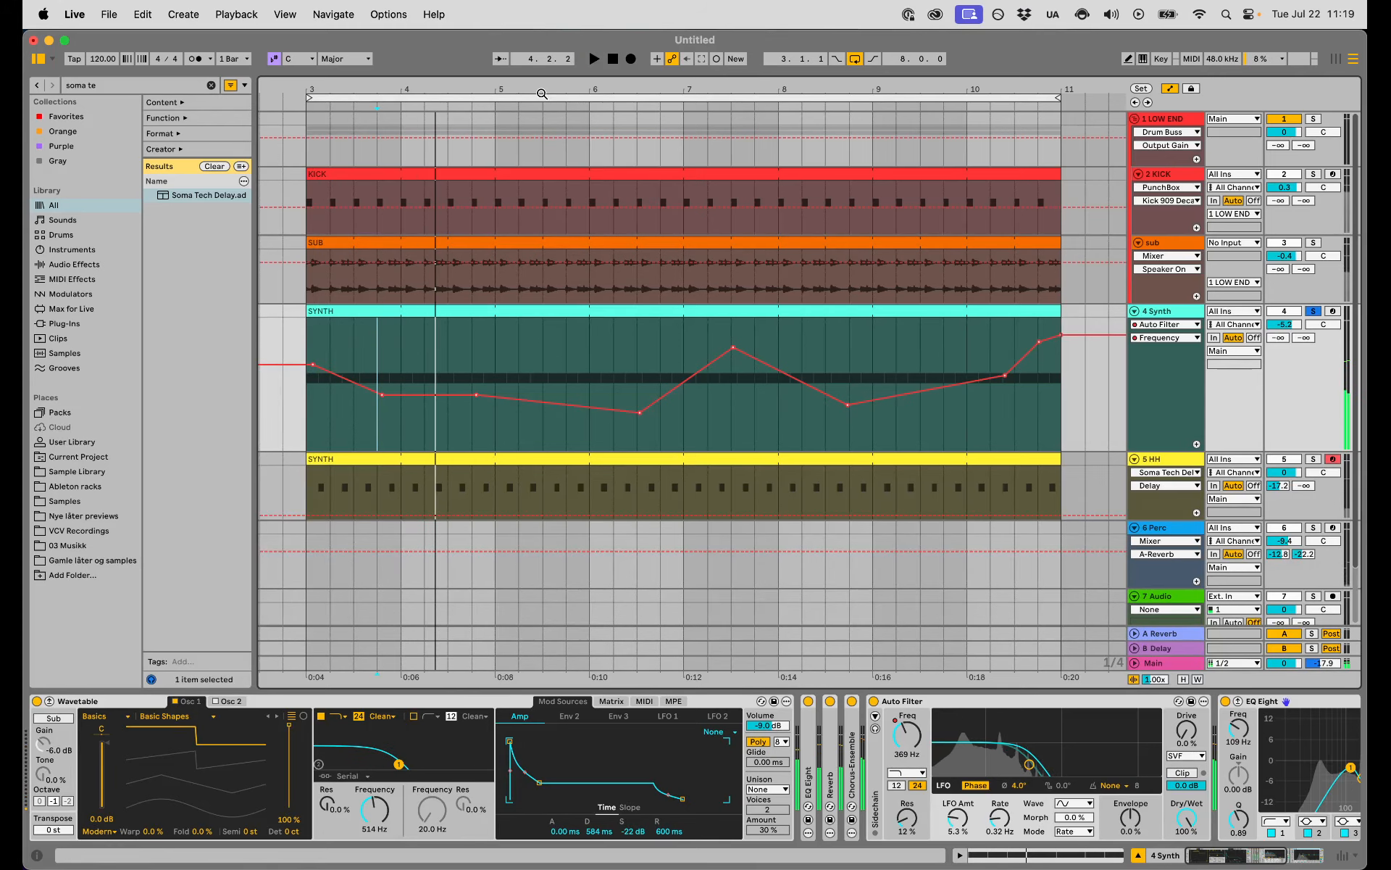
Duplicate bars 3 to 11 on all tracks, and loop the full 16 bars of the two Synth clips
left_click(542, 96)
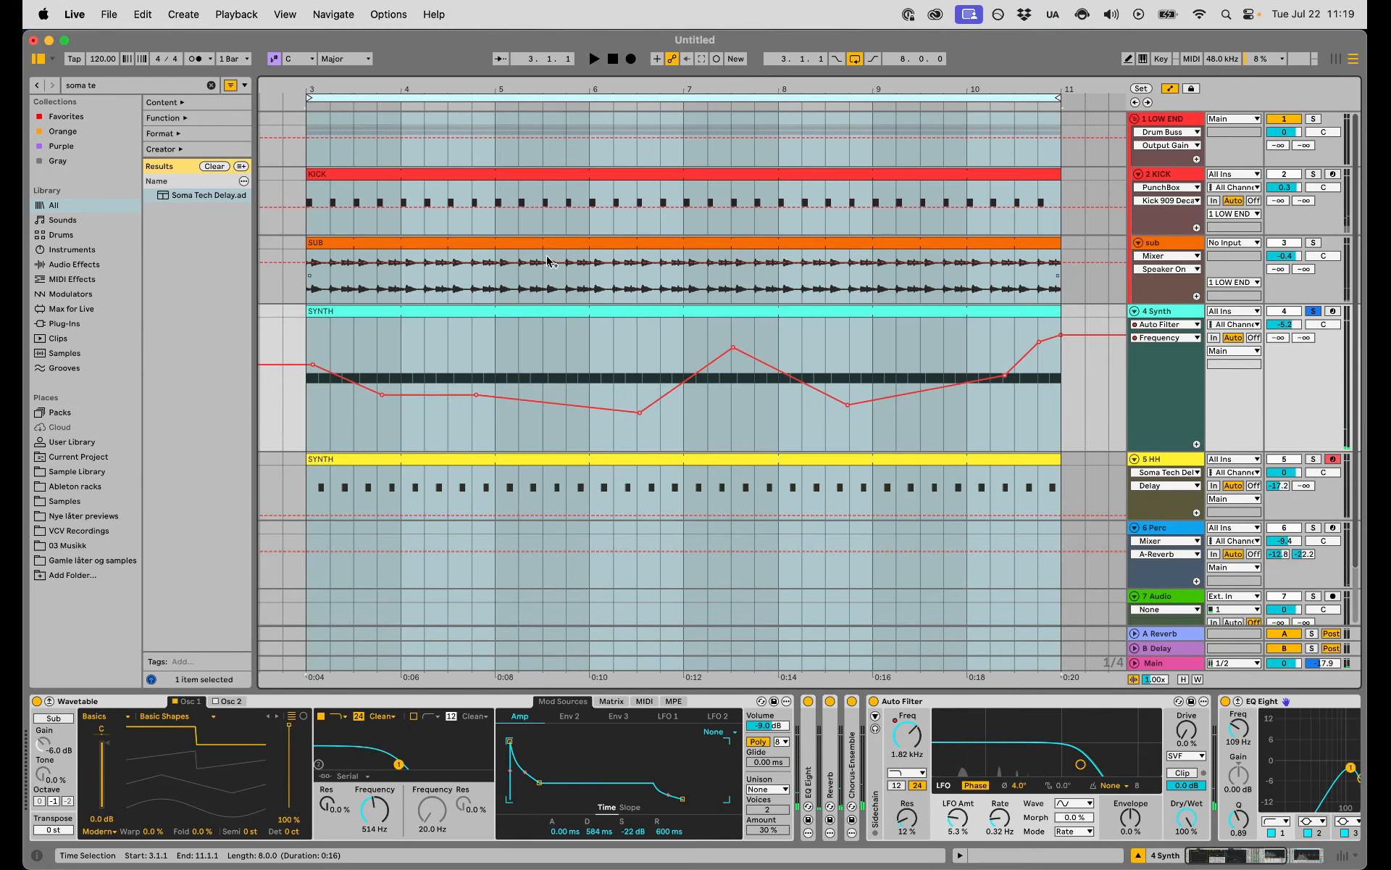
key("super+d")
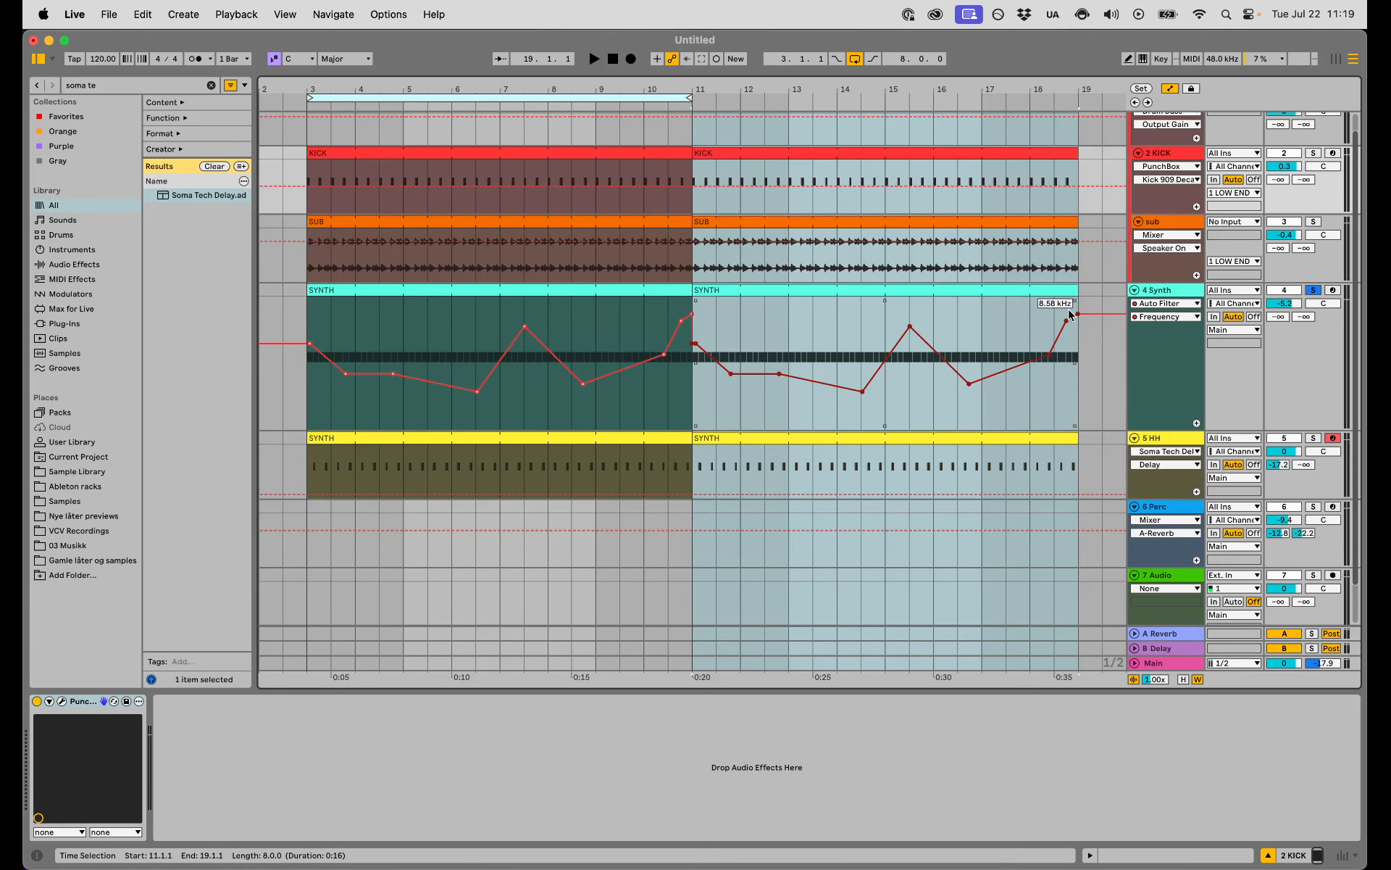
left_click_drag(1089, 389, 321, 391)
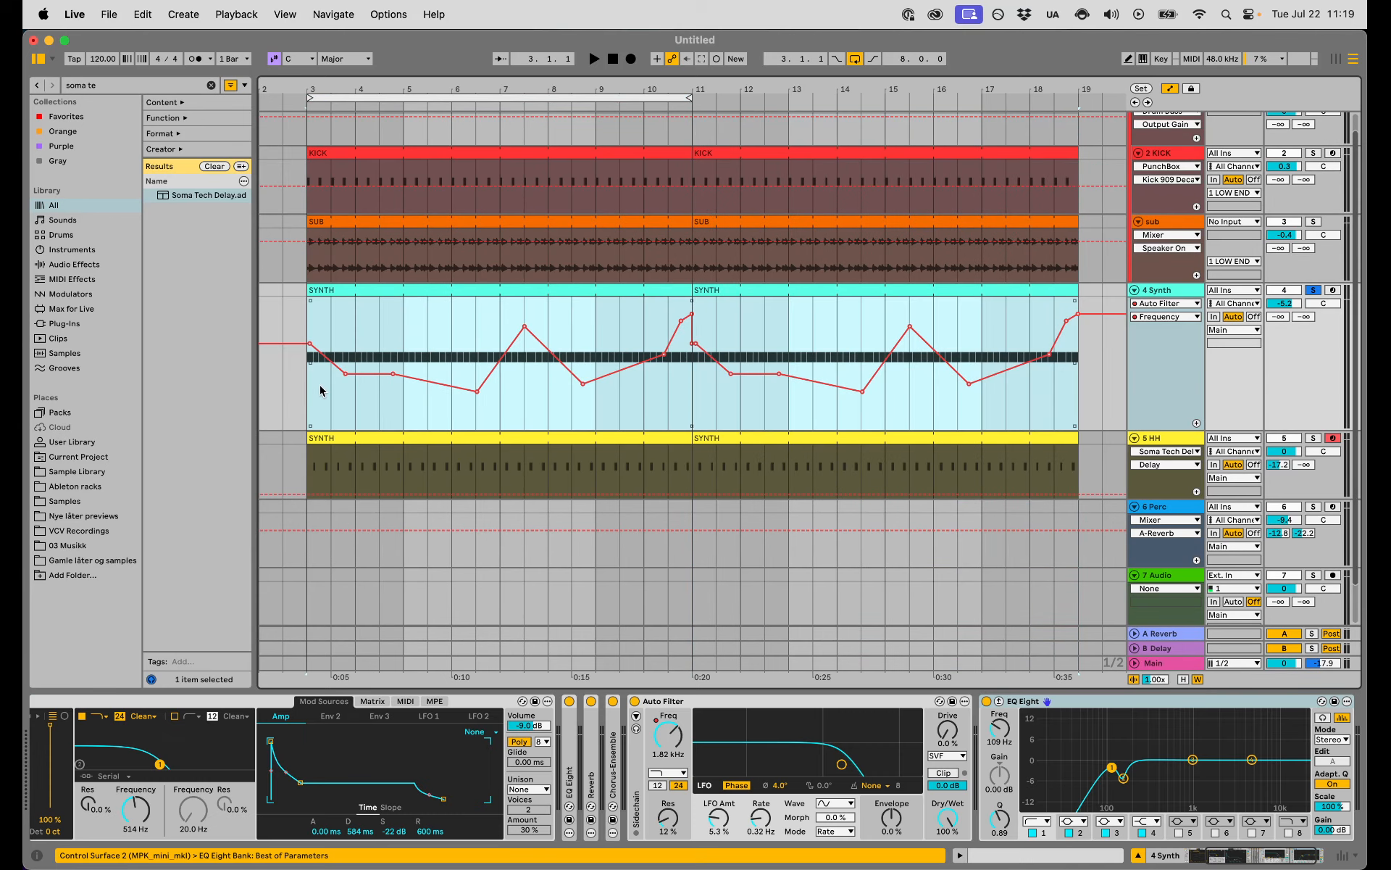
key("super+l")
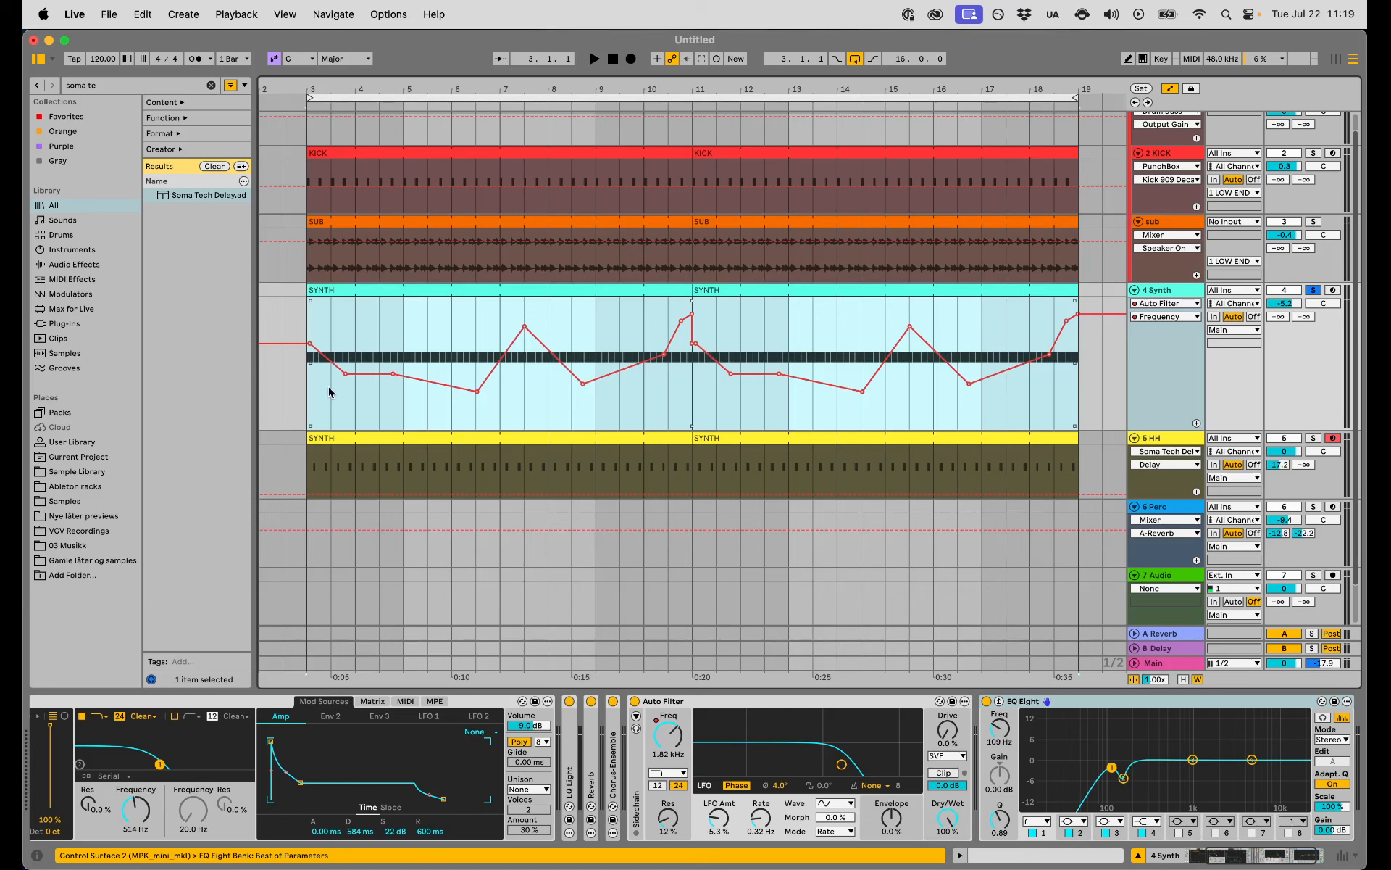
Hide the automation to view the plain clips, and show the automation again
key("a")
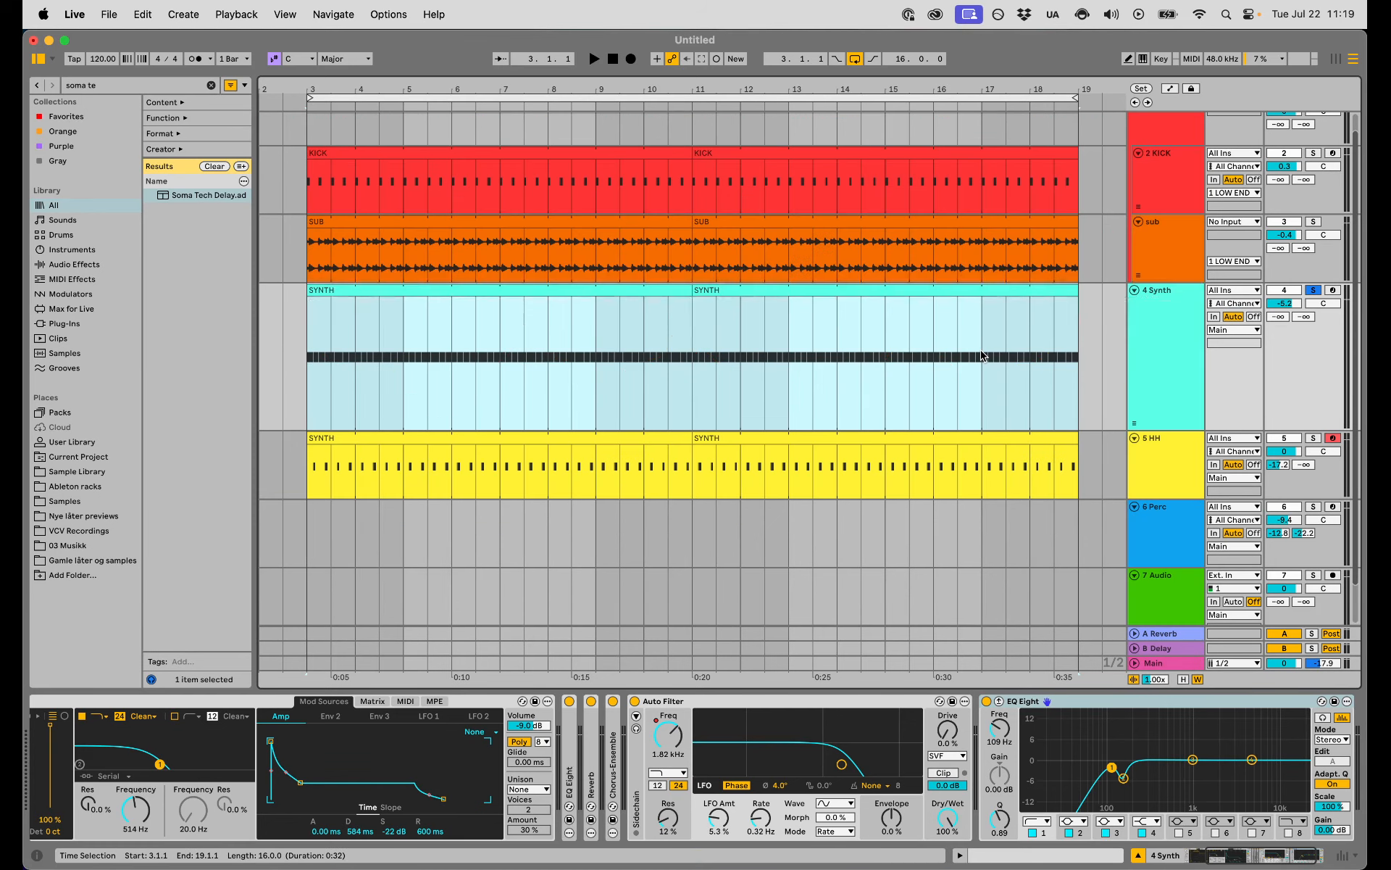
left_click(1096, 347)
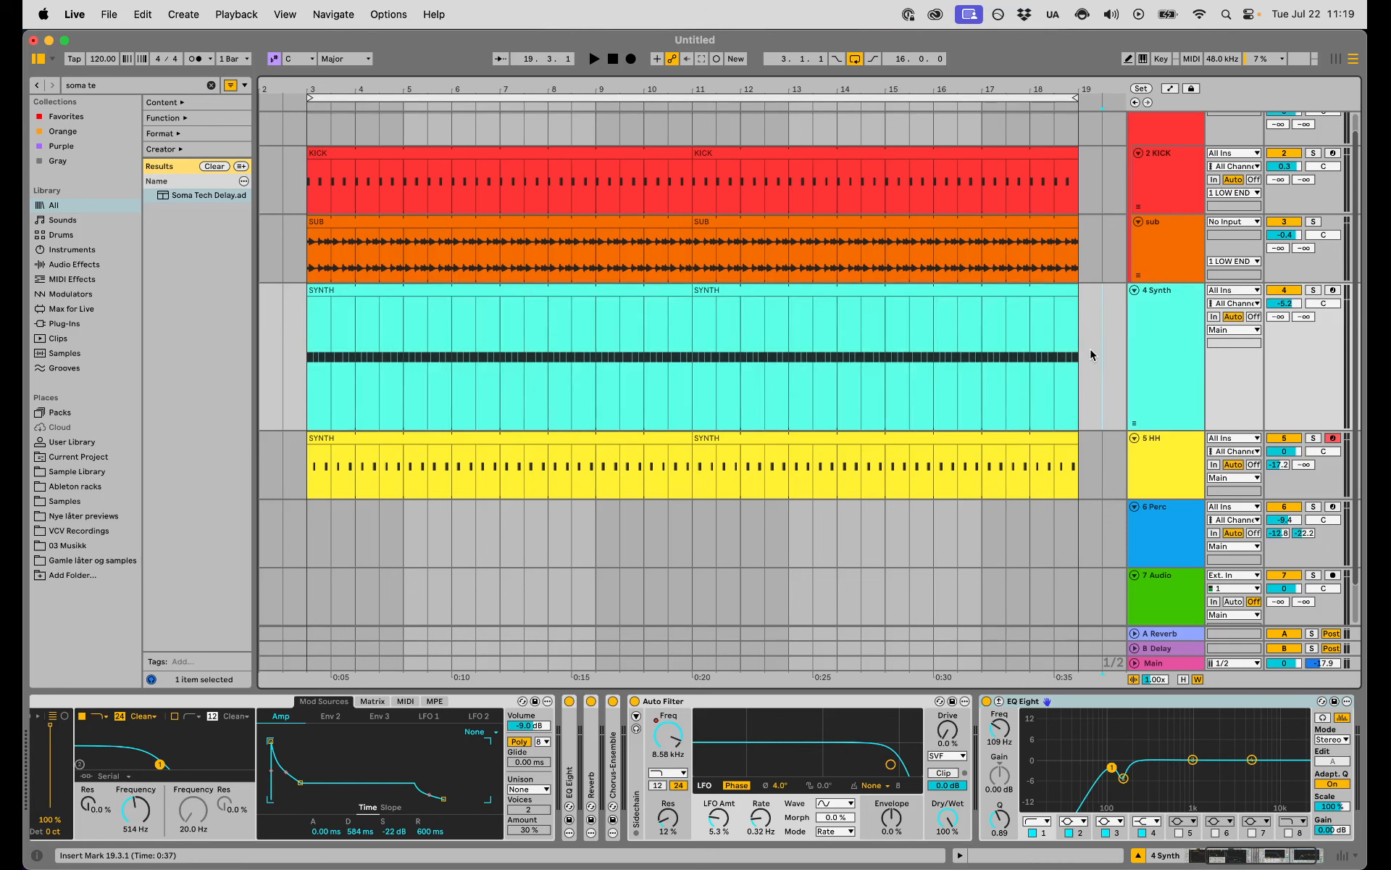
key("a")
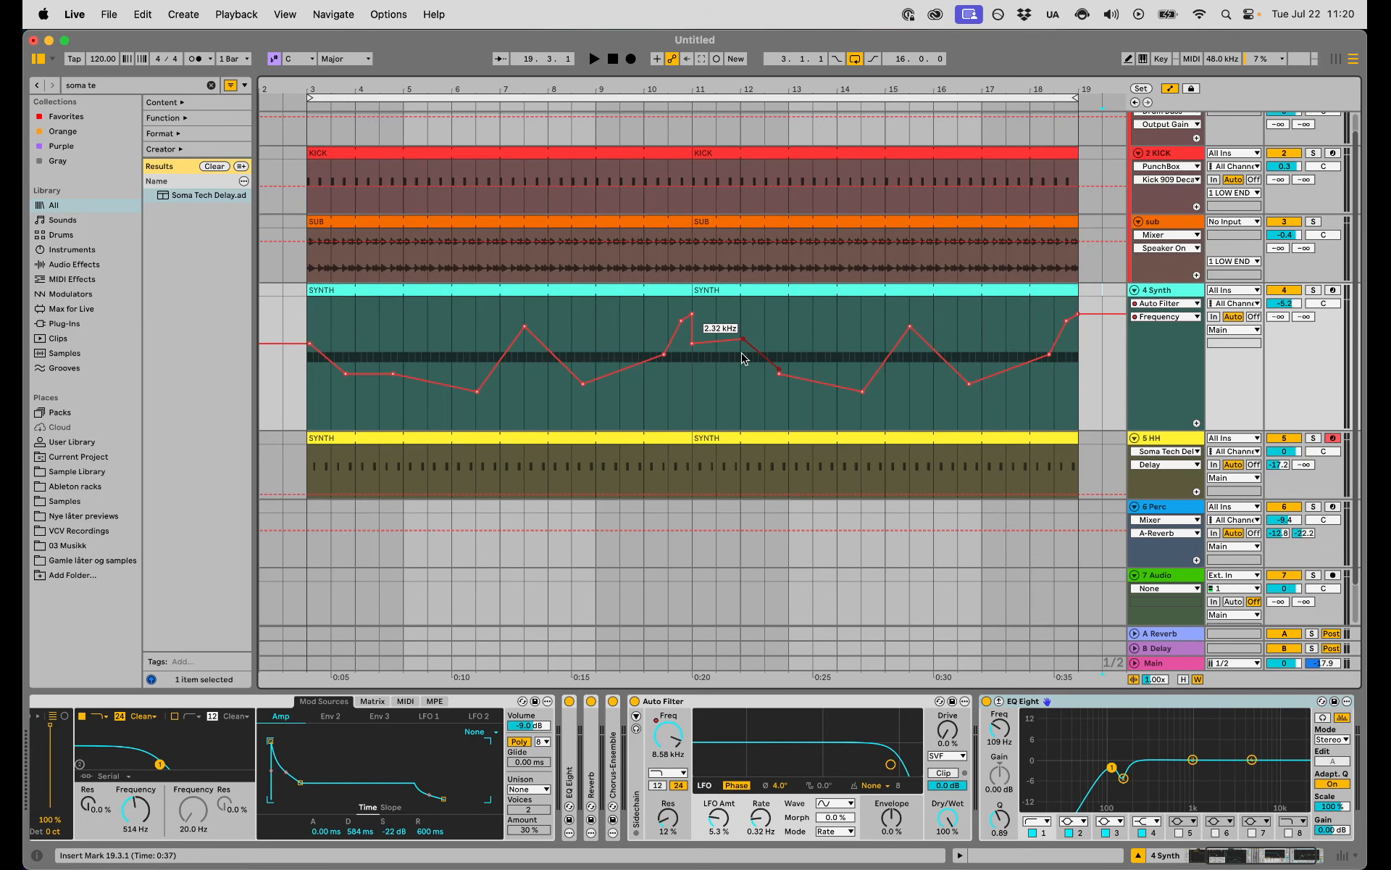
Reshape the second Synth clip's filter automation so it slopes from the bar 11 peak through about 2.32 kHz at bar 12
left_click(692, 386)
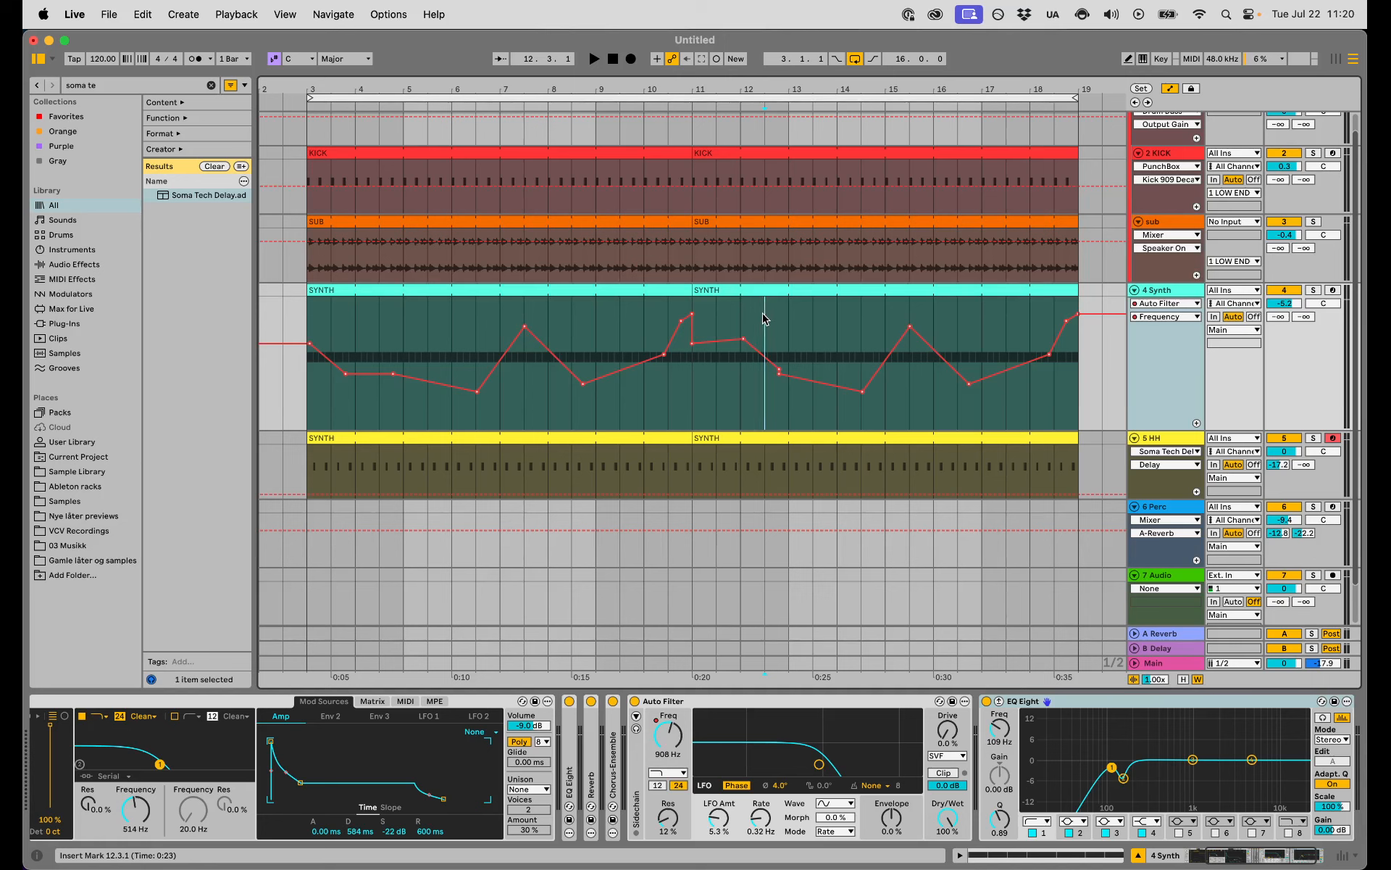
key("super+z")
left_click_drag(762, 332, 715, 339)
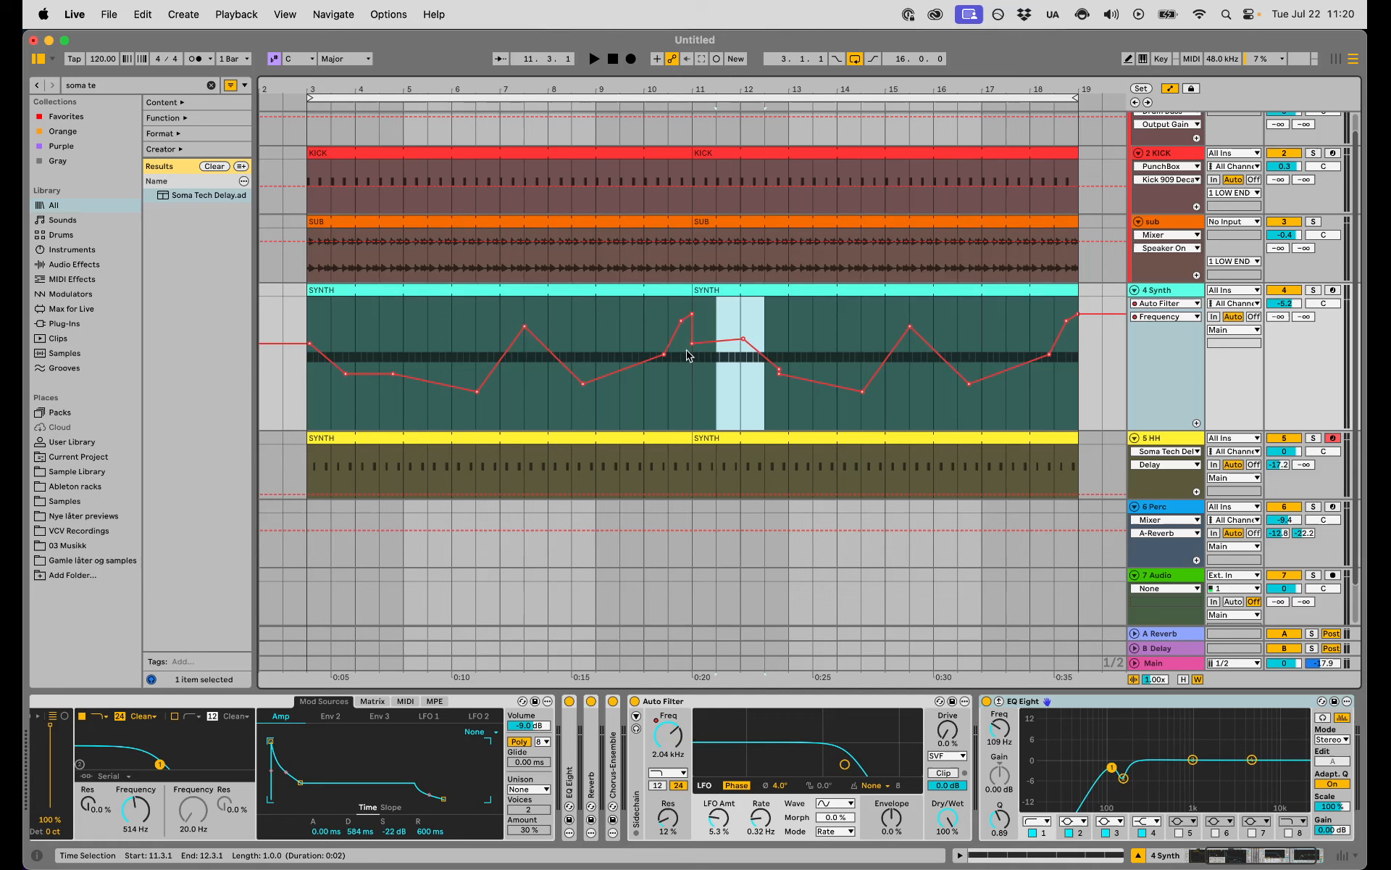
left_click(692, 343)
left_click(780, 371)
left_click_drag(701, 399, 707, 399)
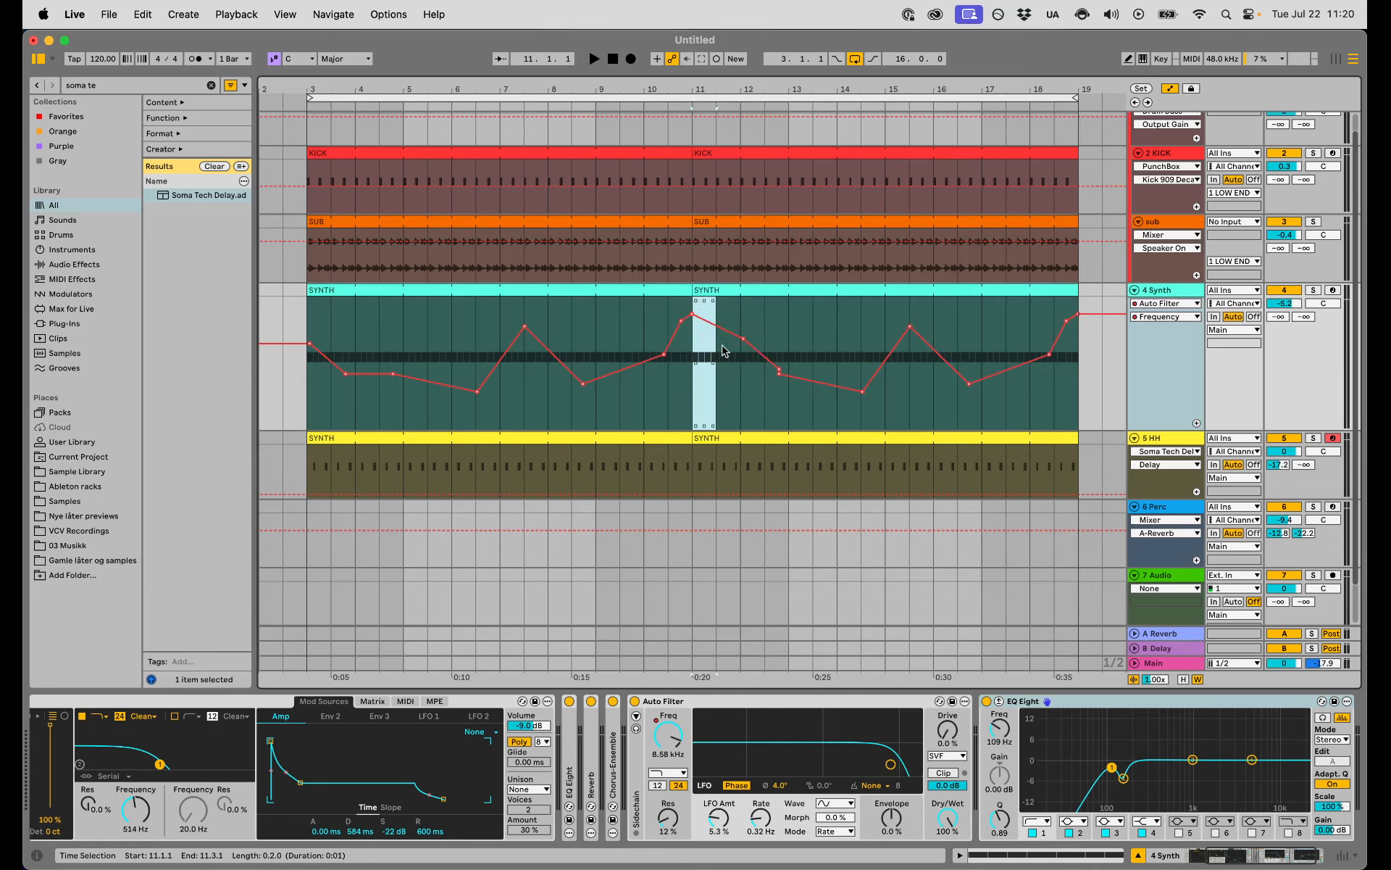
left_click(718, 400)
Play from 9.3.1 and reshape the second clip's filter automation with dips near bars 13.75, 15.5 and 18.5 and a peak near bar 17.5
key("space")
key("space")
left_click(624, 317)
key("space")
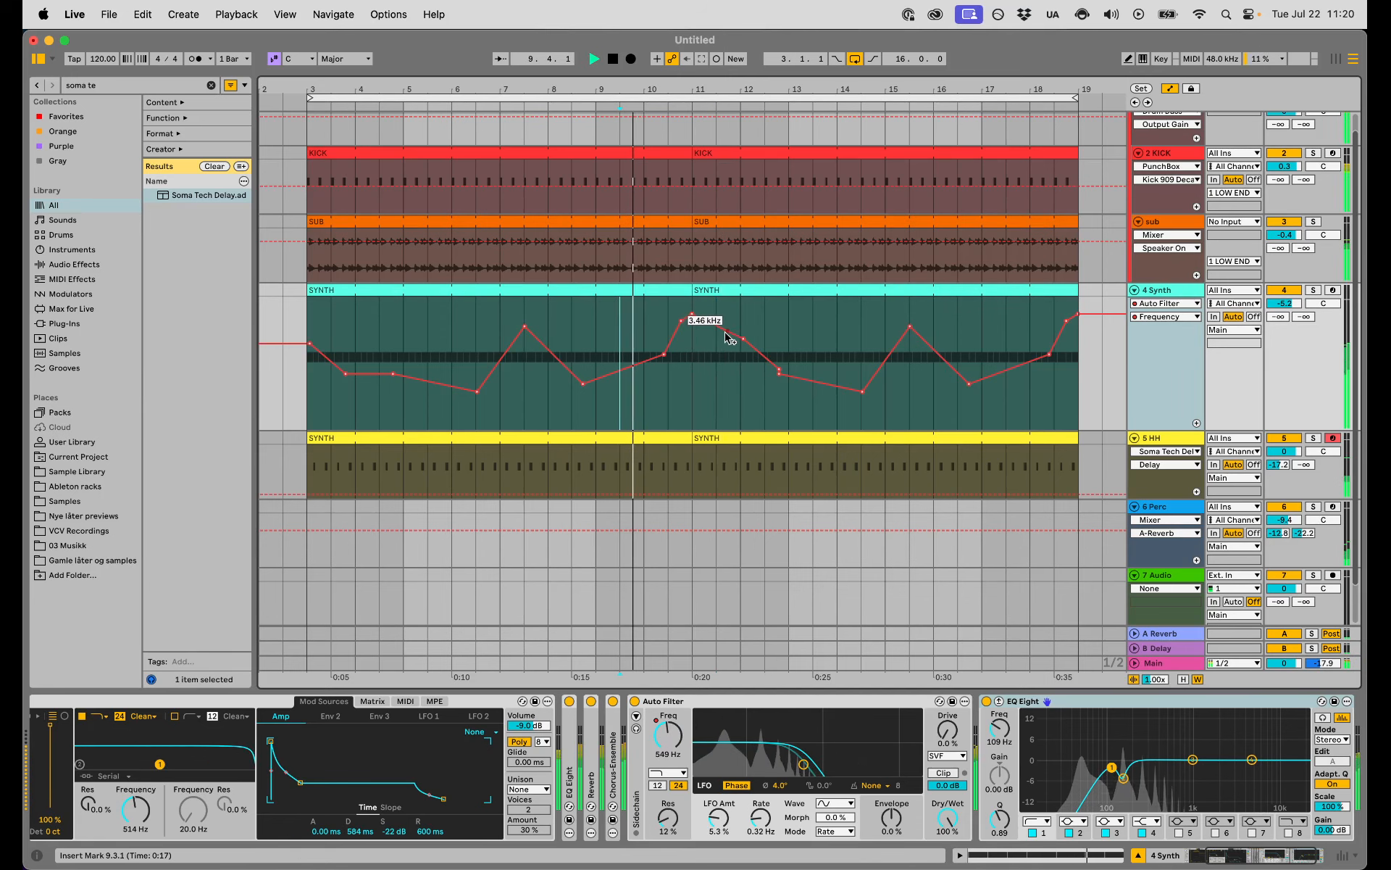
left_click_drag(743, 338, 1043, 364)
key("space")
left_click(947, 398)
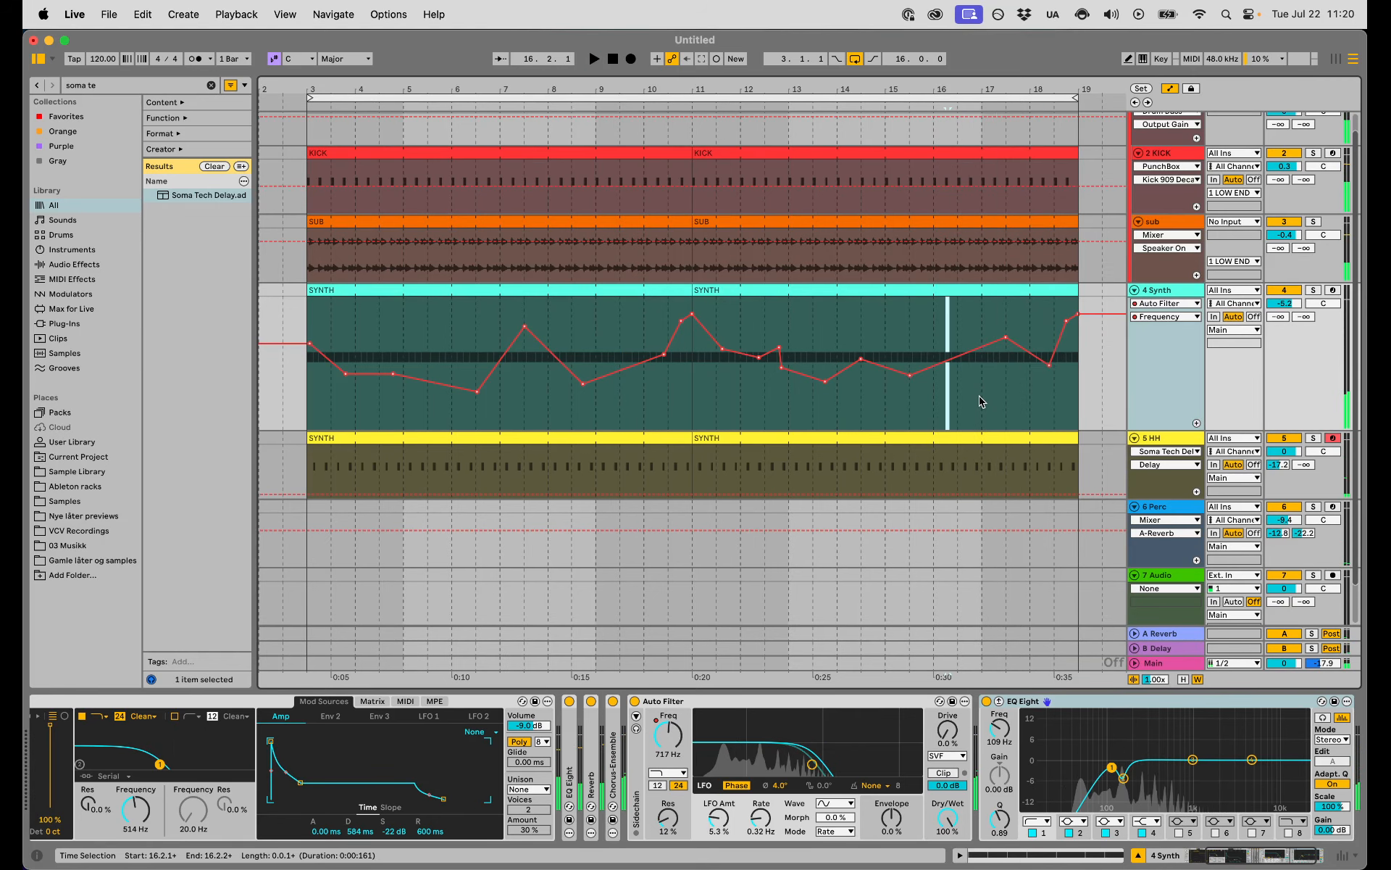
With grid snapping on, move the filter automation's late peak to bar 17 and let it fall gently through bar 18 to bar 19
left_click(889, 348)
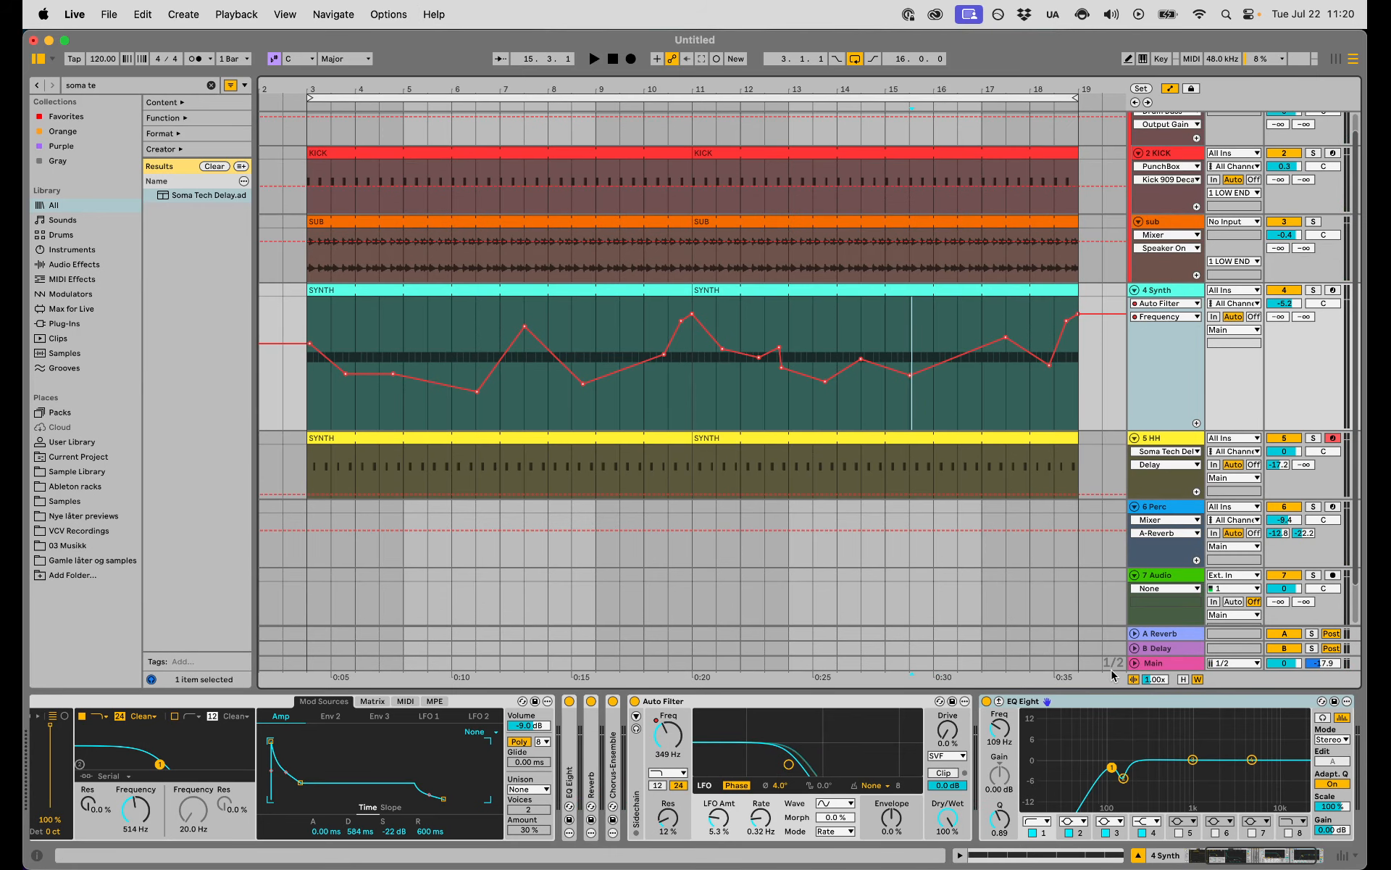
key("super+4")
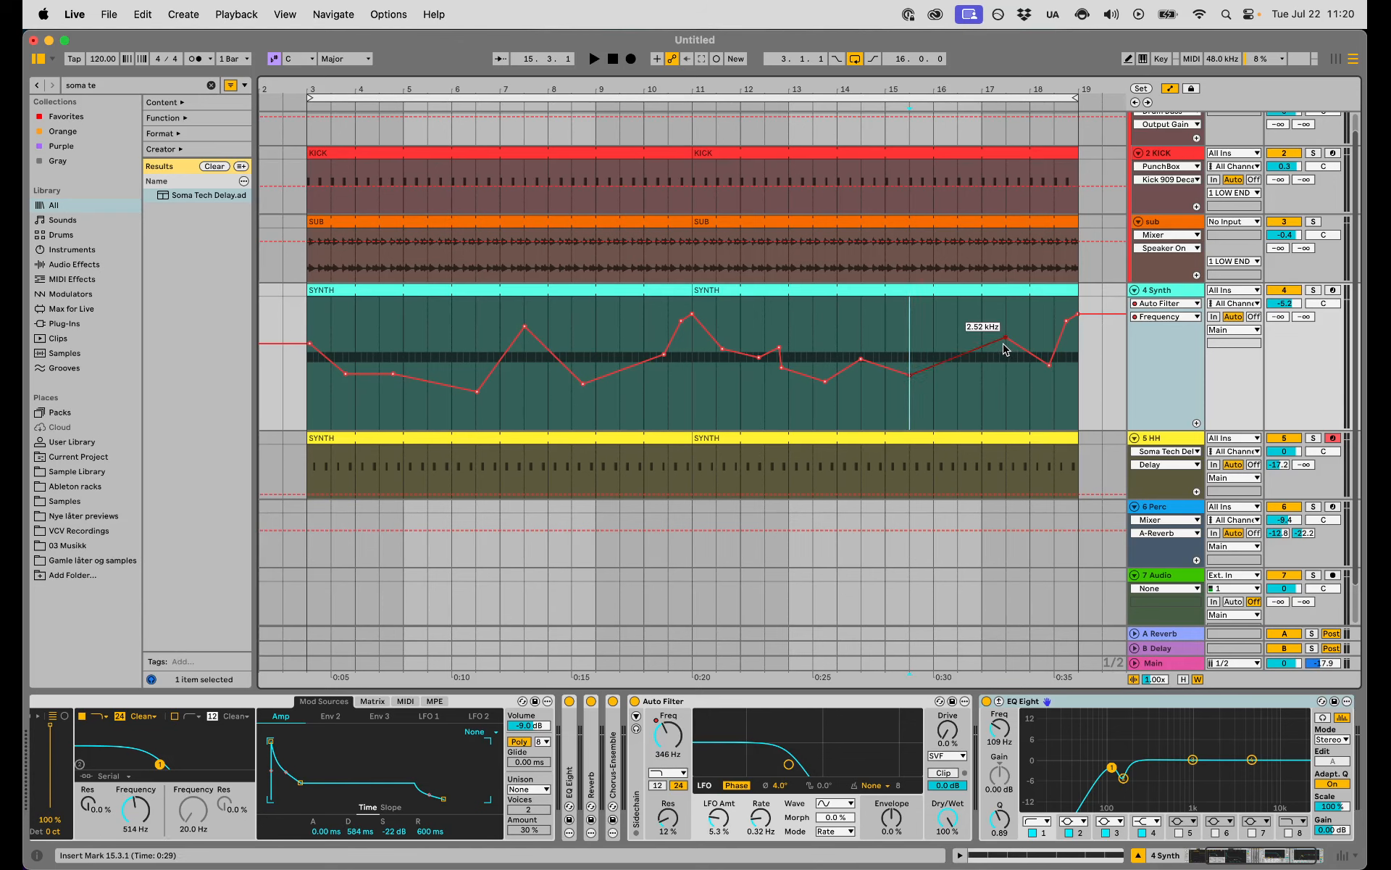
left_click_drag(1007, 339, 982, 346)
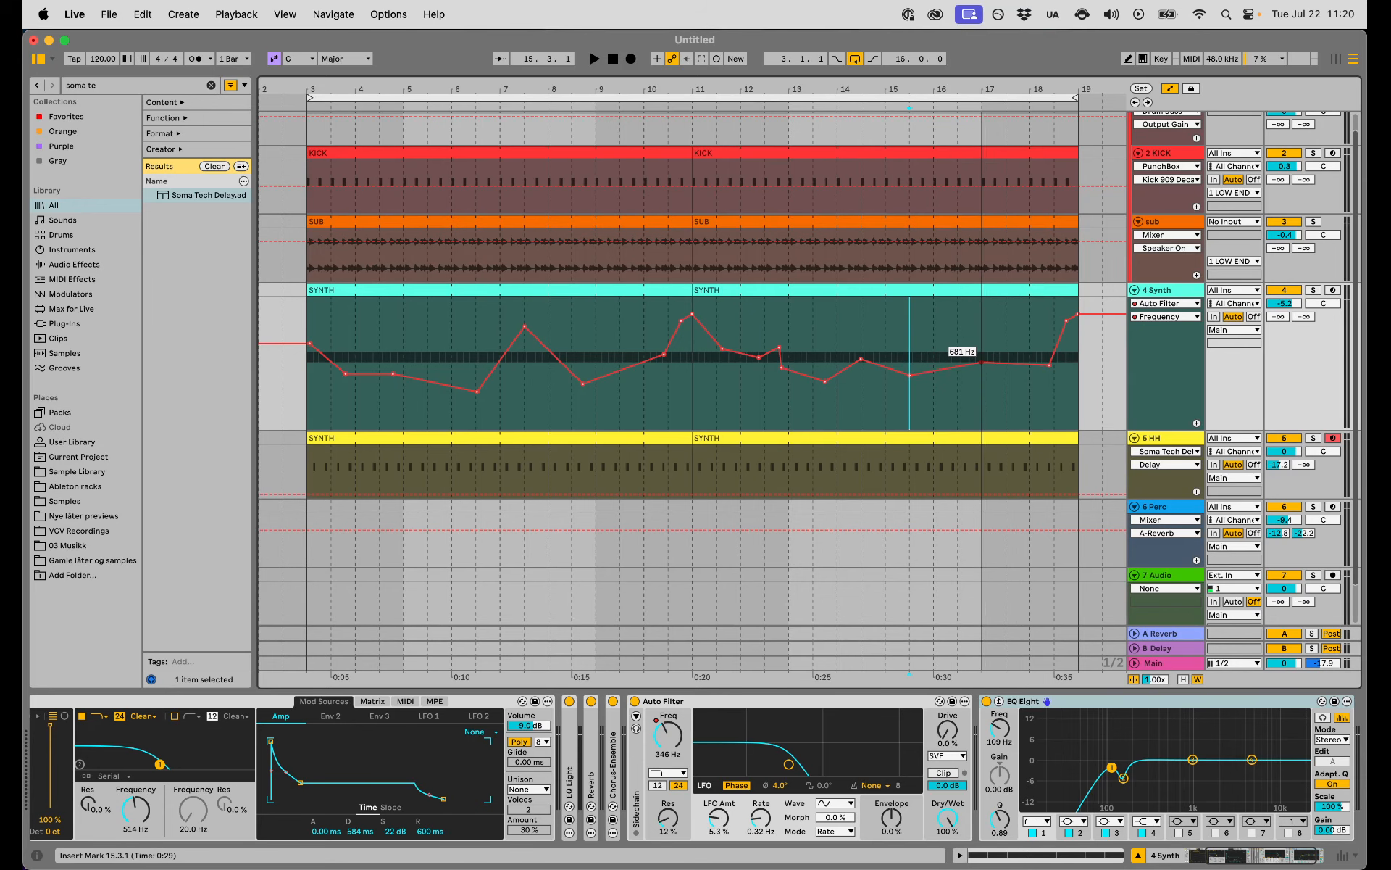
left_click_drag(982, 363, 973, 345)
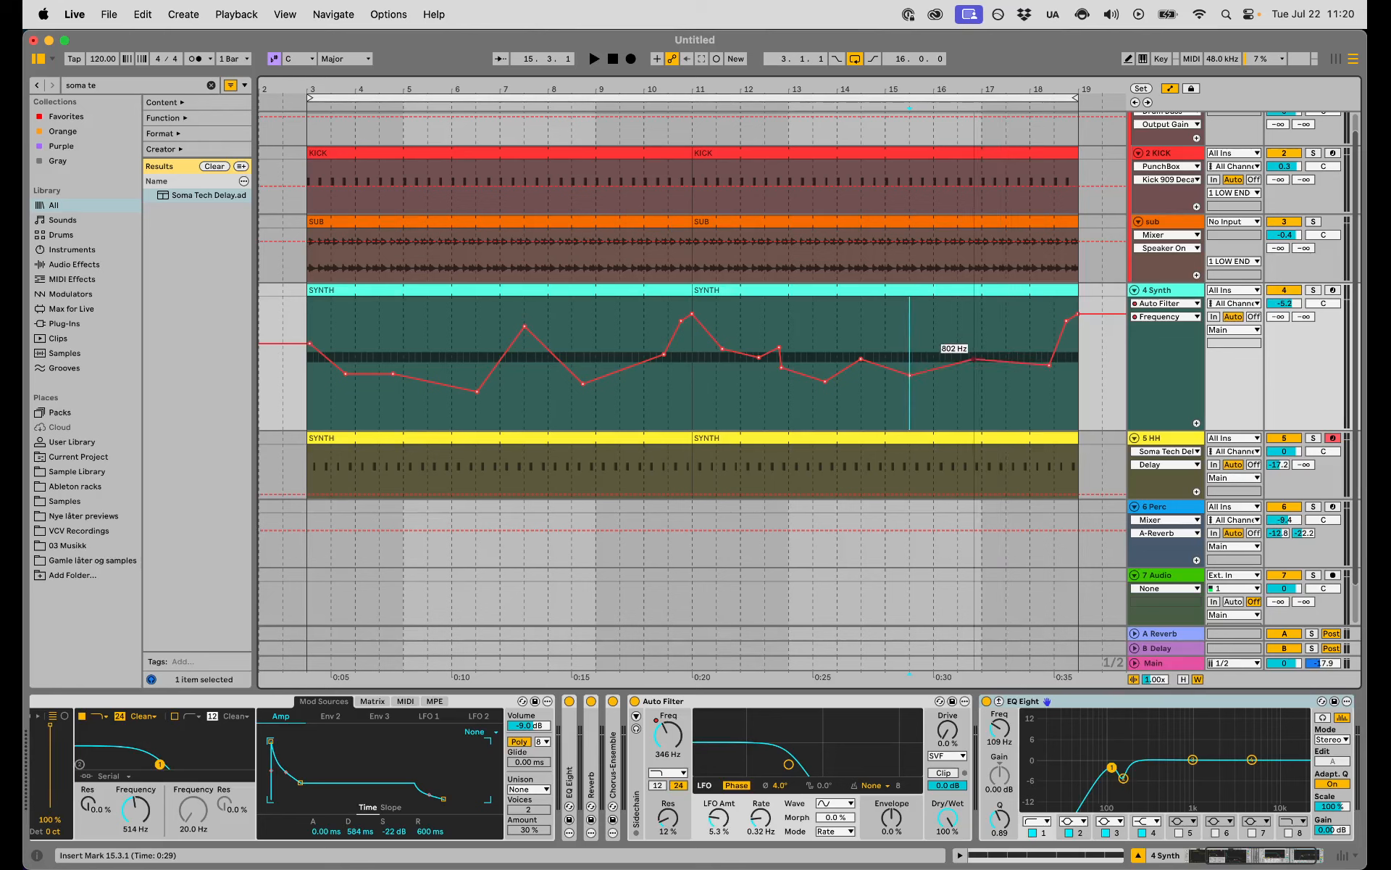
mouse_move(981, 359)
left_mouse_down()
mouse_move(958, 304)
mouse_move(942, 363)
mouse_move(1029, 330)
mouse_move(982, 362)
mouse_move(1005, 352)
mouse_move(982, 334)
left_mouse_up()
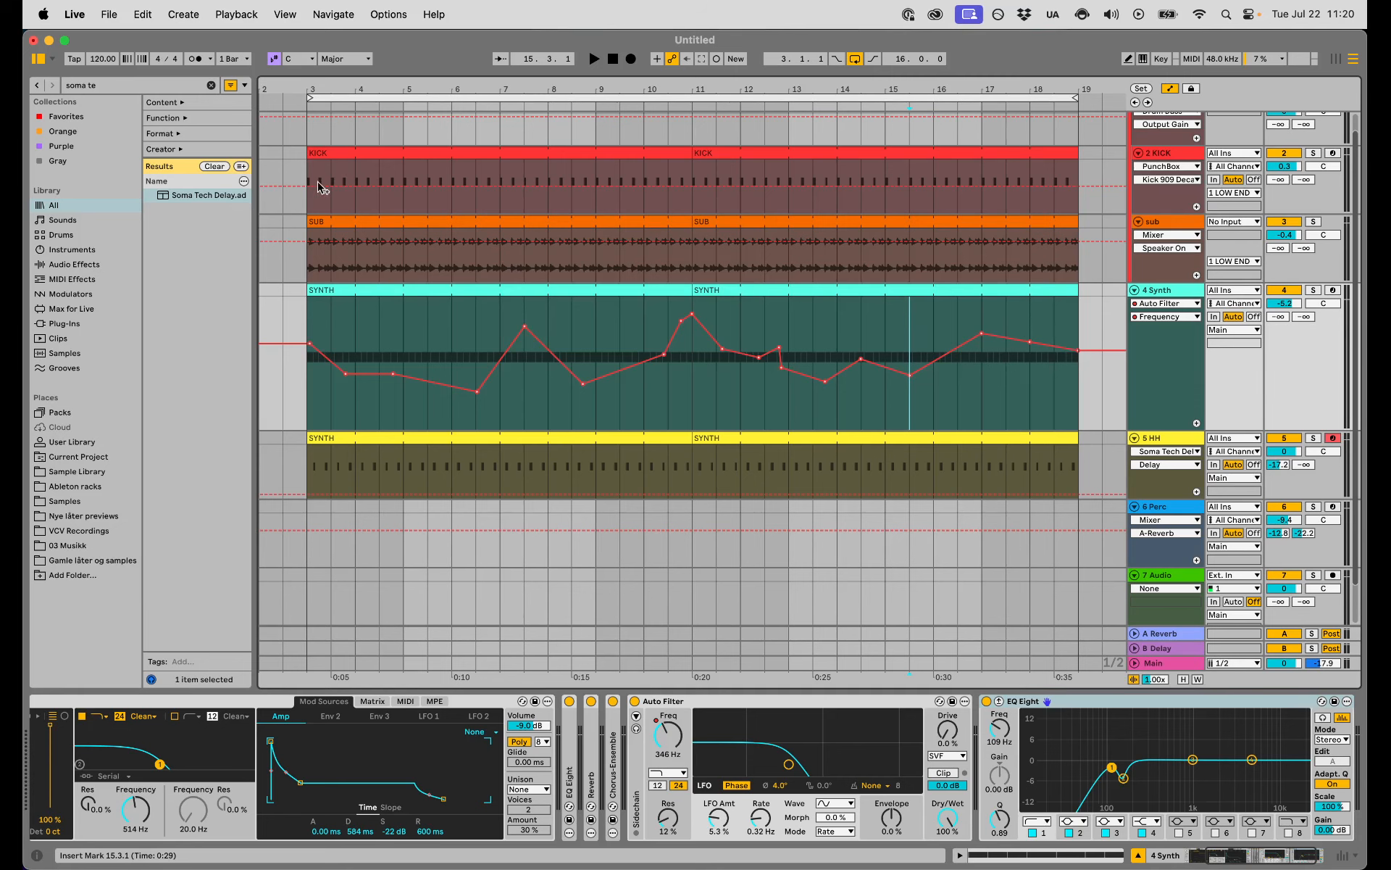
Play the 16-bar loop to hear the filter movement, toggling the automation view, and stop playback
left_click(700, 99)
key("space")
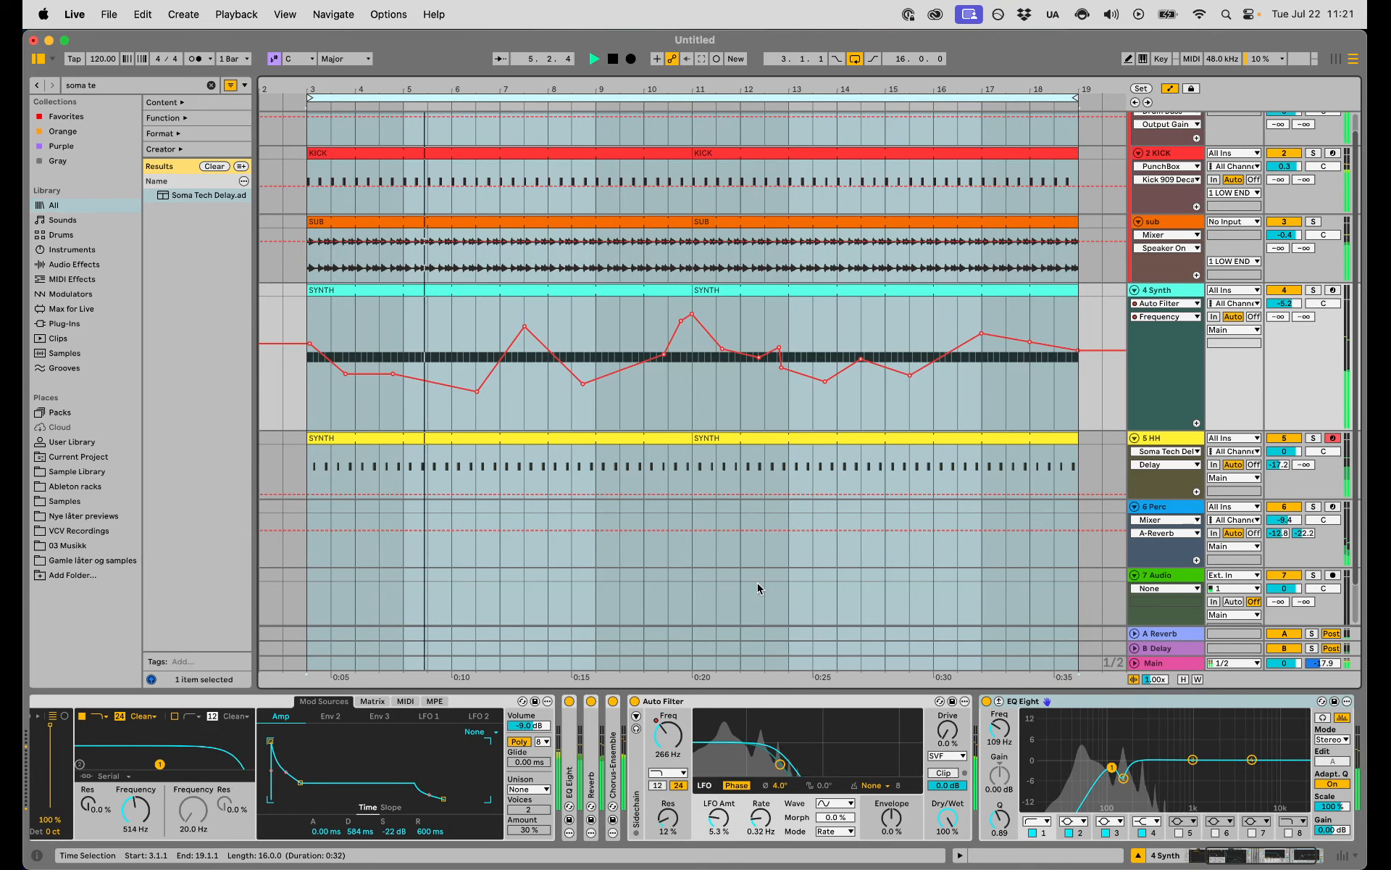
left_click(603, 341)
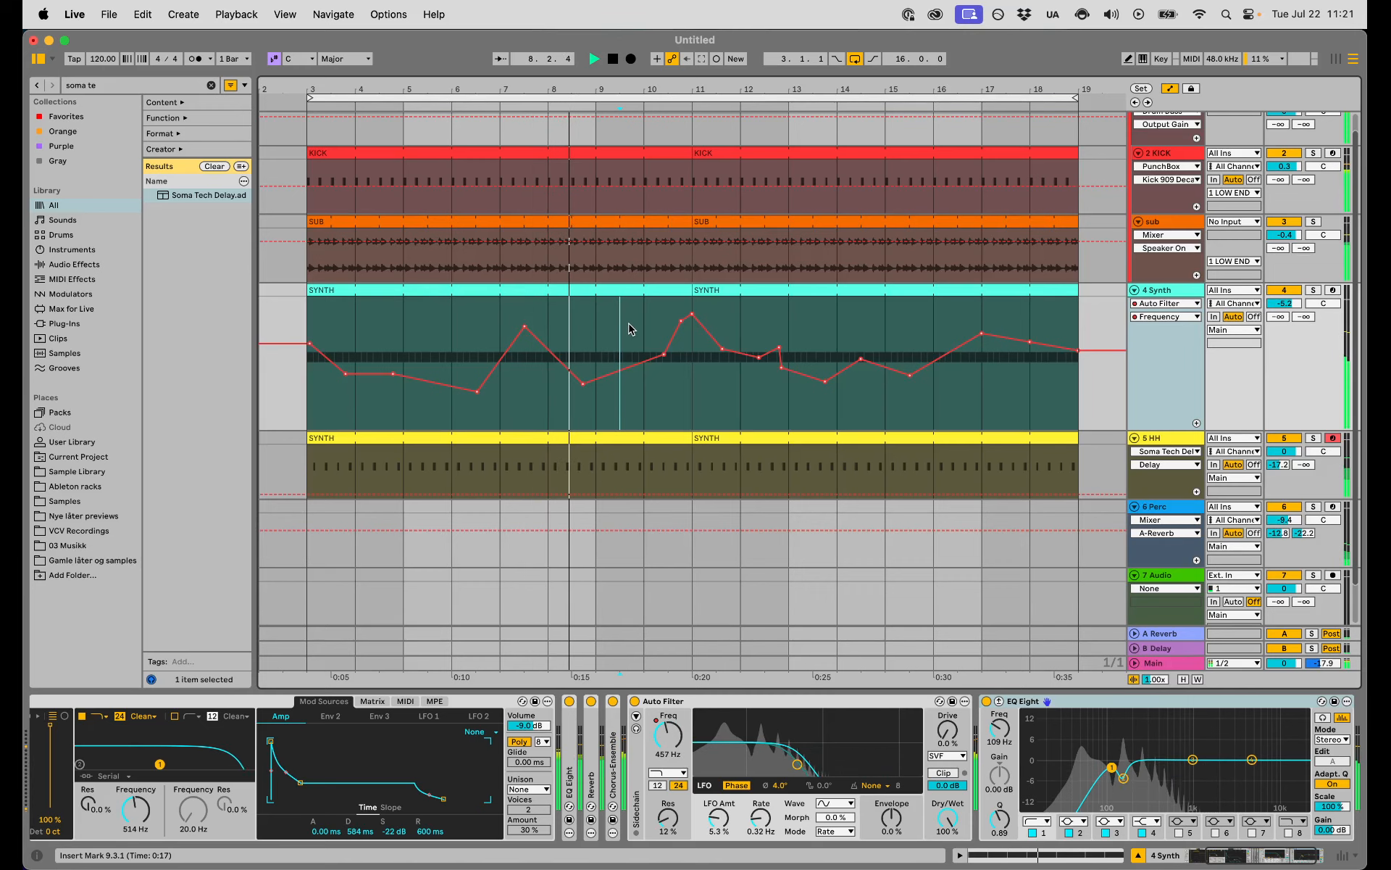
left_click(694, 407)
key("a")
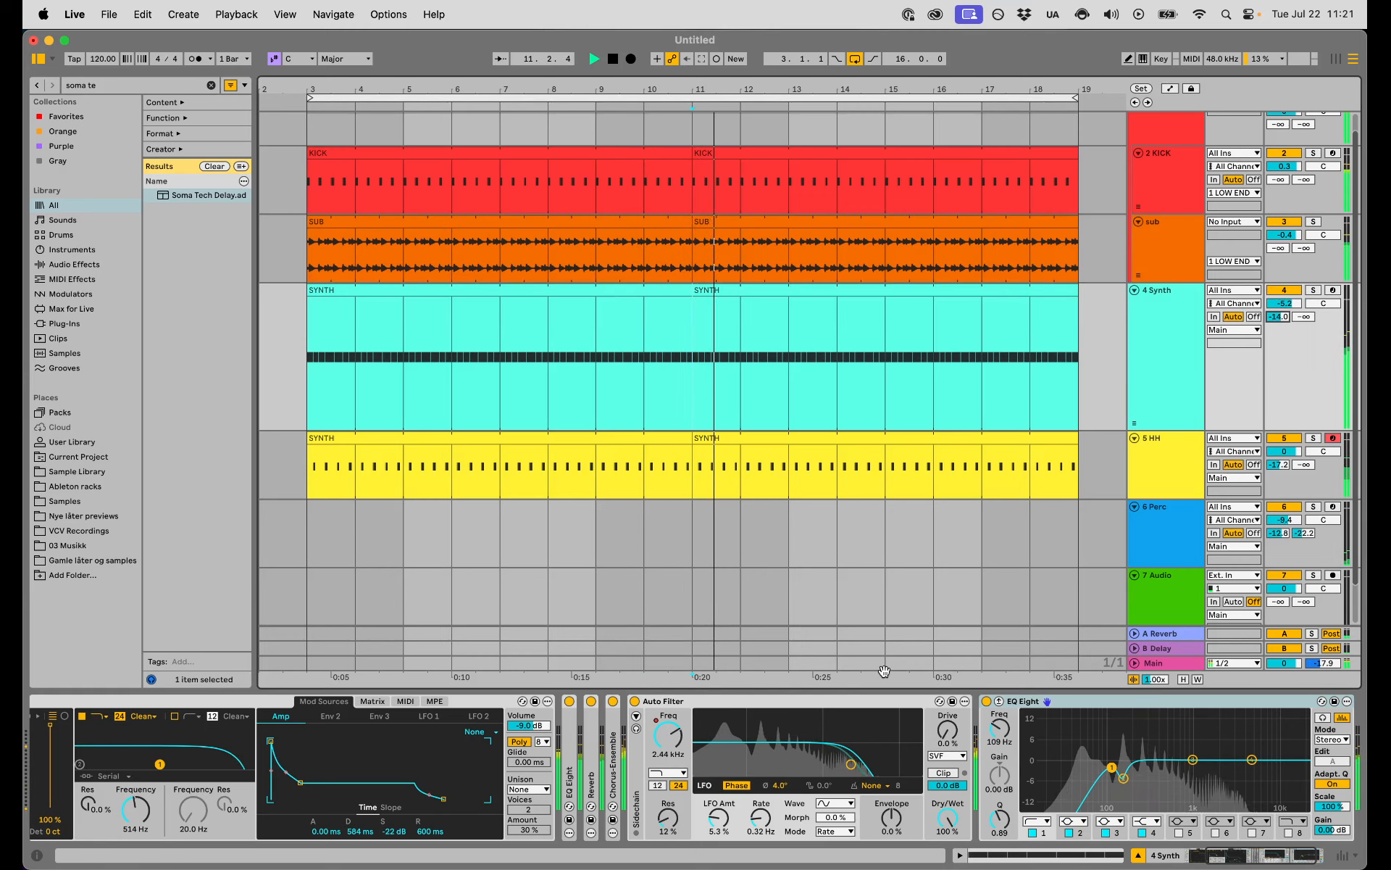
key("space")
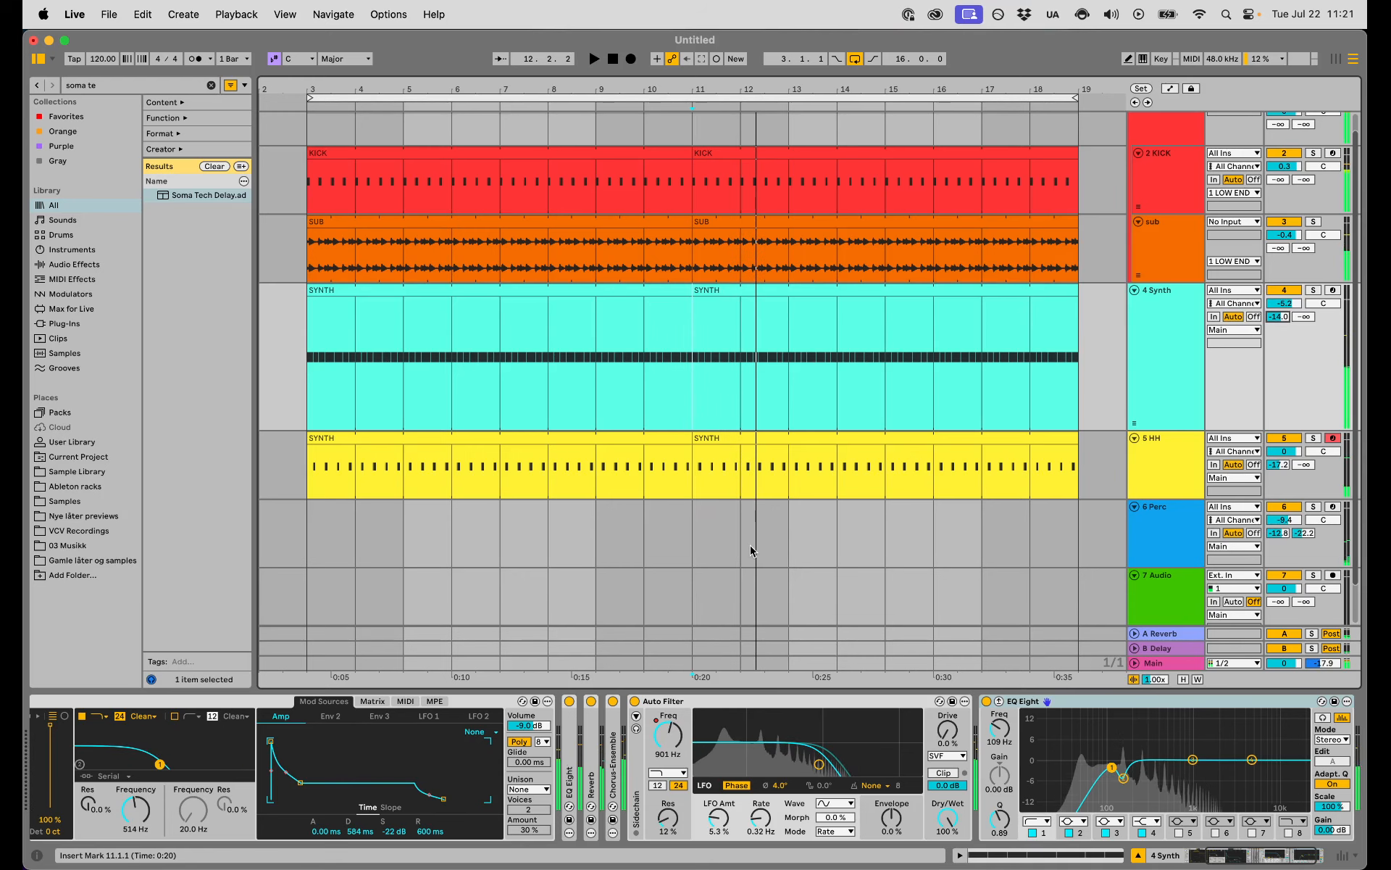
key("a")
Delete the Auto Filter's frequency automation and place the insert marker at bar 3 on the Synth track
right_click(667, 733)
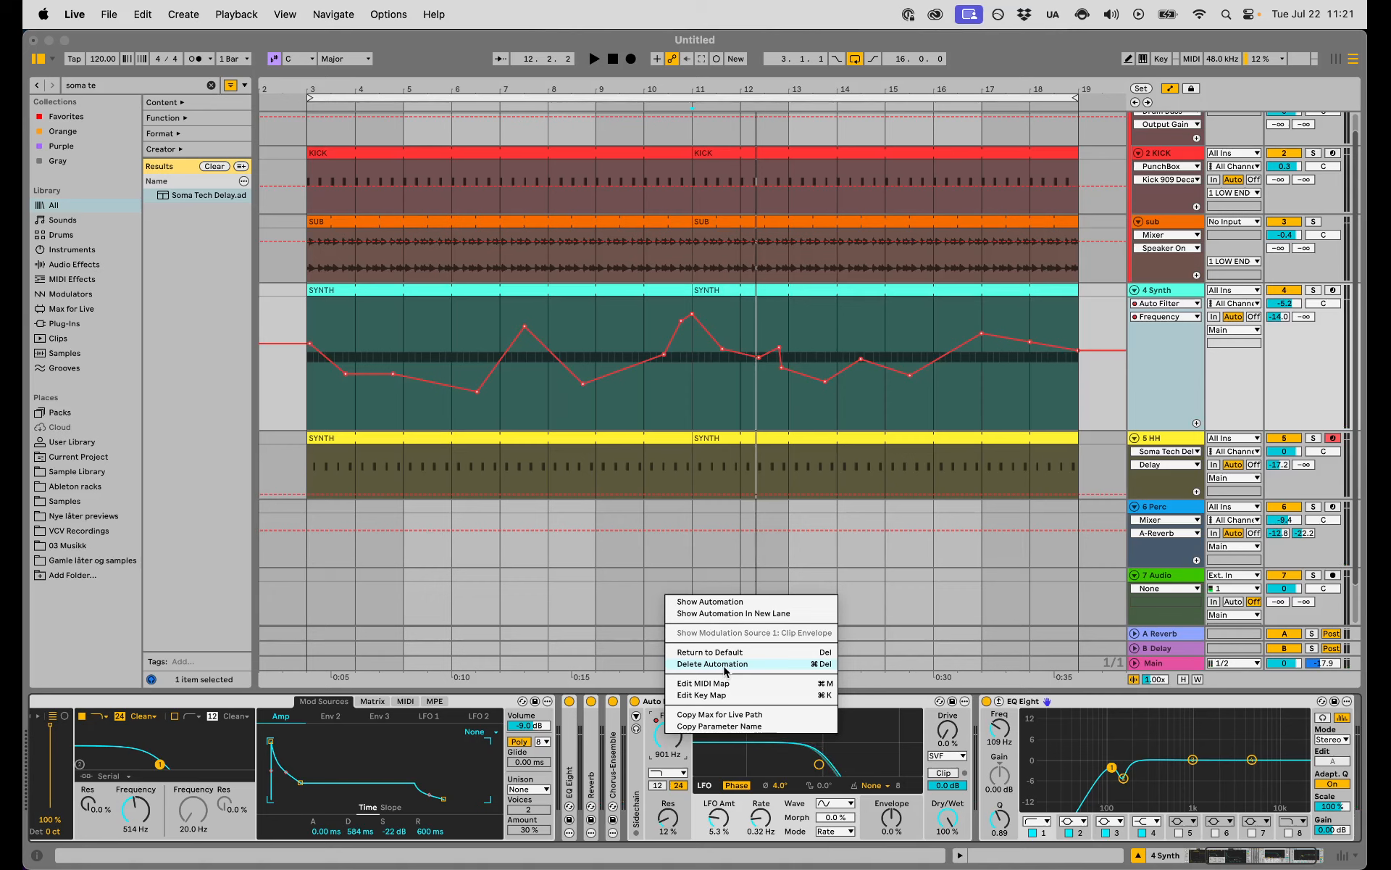
left_click(725, 664)
left_click(306, 325)
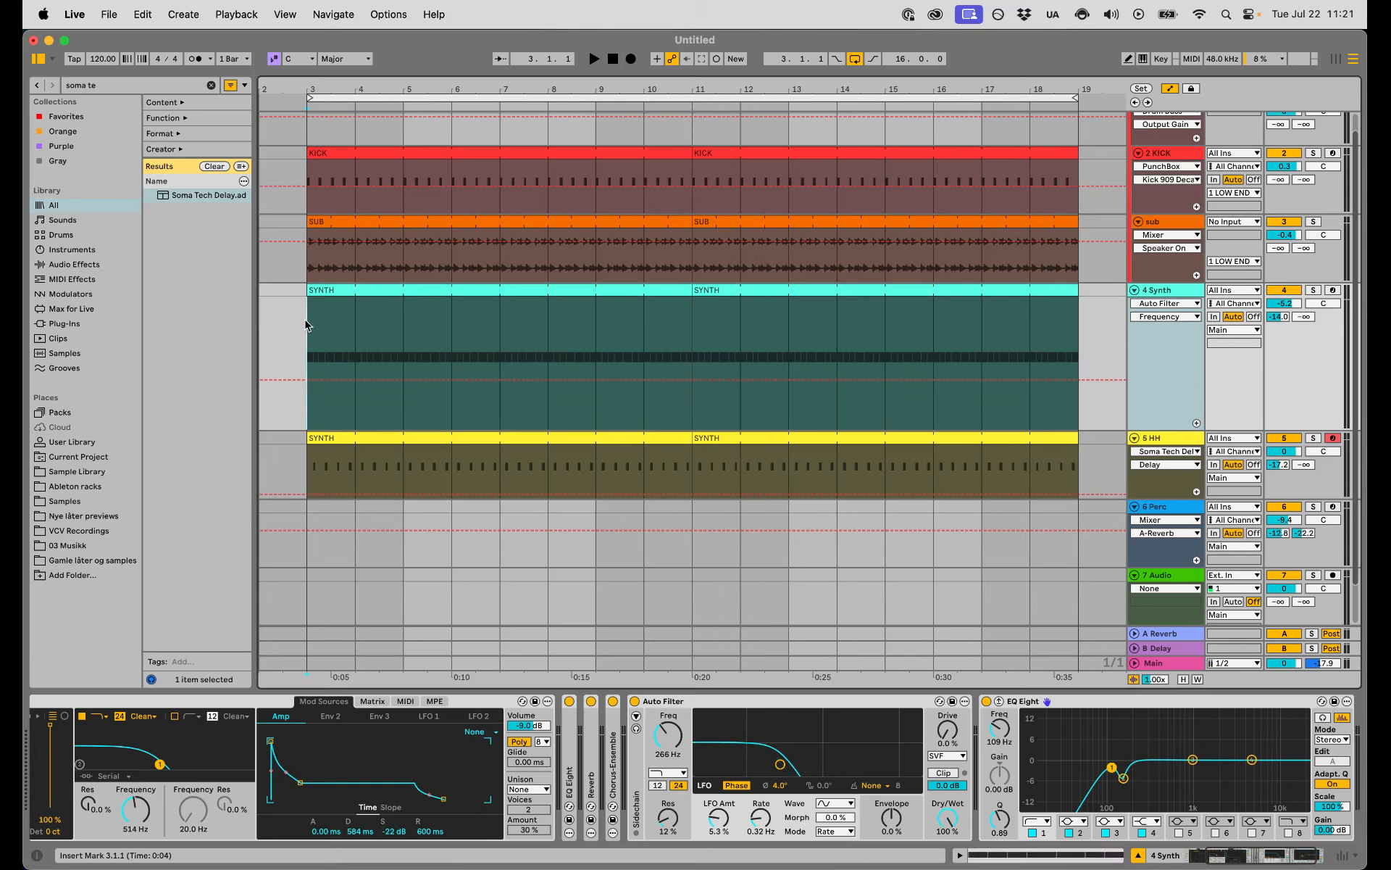
Disarm the HH track, leave the Synth track unarmed, and fit all tracks to the arrangement's height
left_click(1332, 439)
left_click(1335, 292)
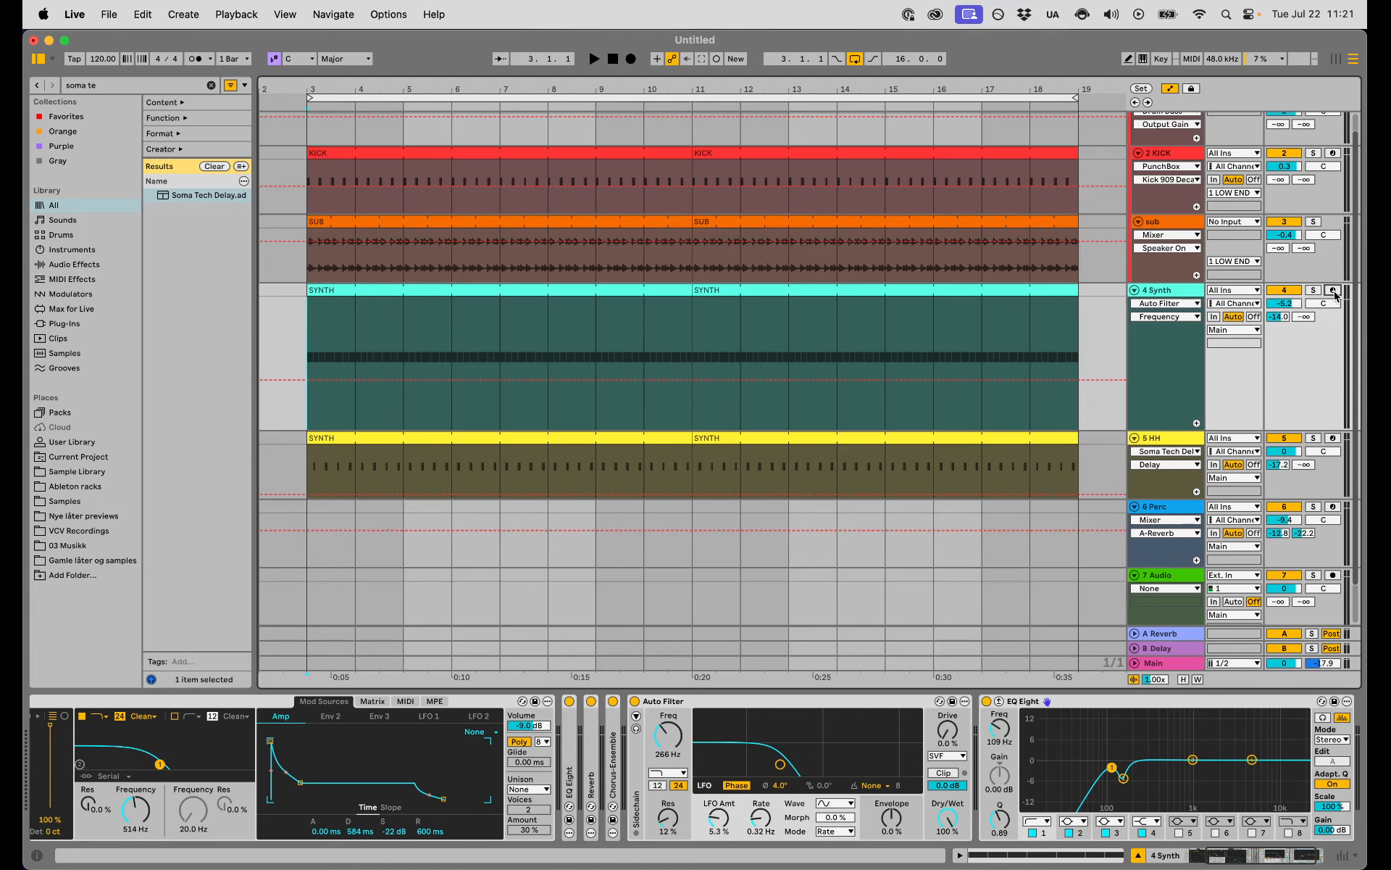
left_click(1334, 292)
left_click(1334, 291)
left_click(1334, 291)
scroll(1196, 321, "down", 1)
key("h")
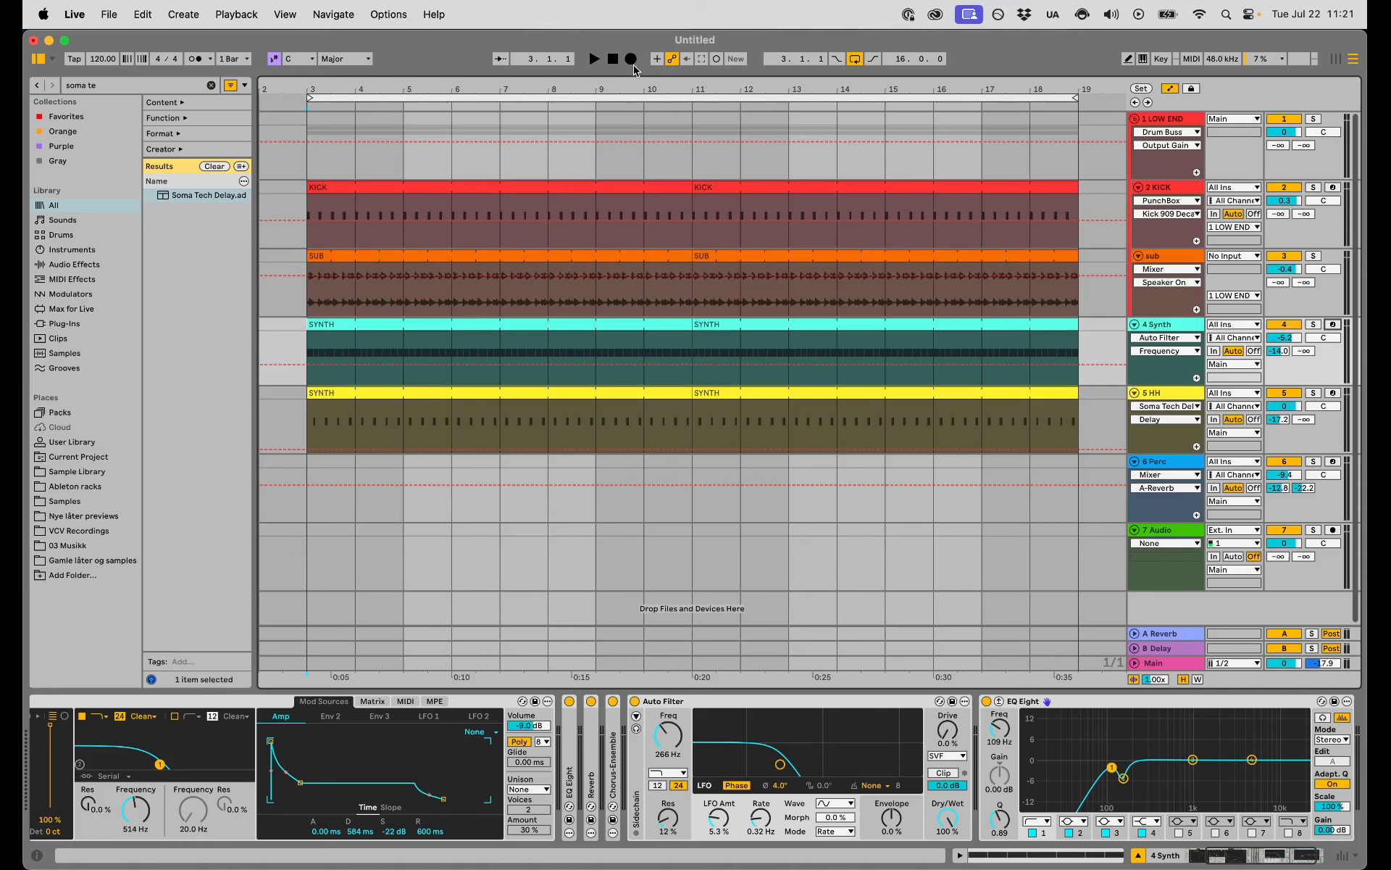
Start arrangement recording from bar 3 and fold the Perc track
key("F9")
double_click(1182, 325)
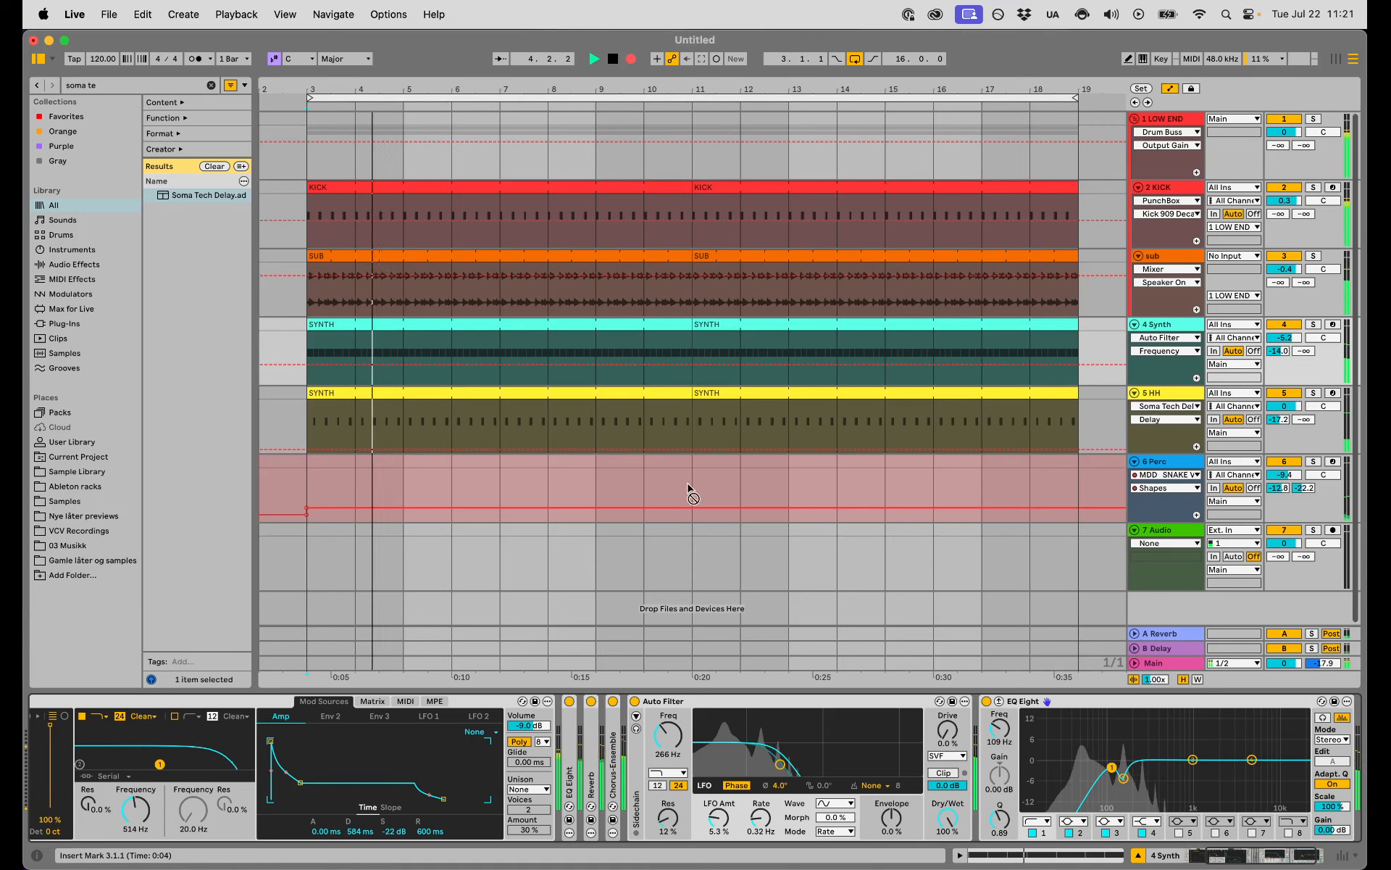
left_click(1175, 465)
left_click(1158, 328)
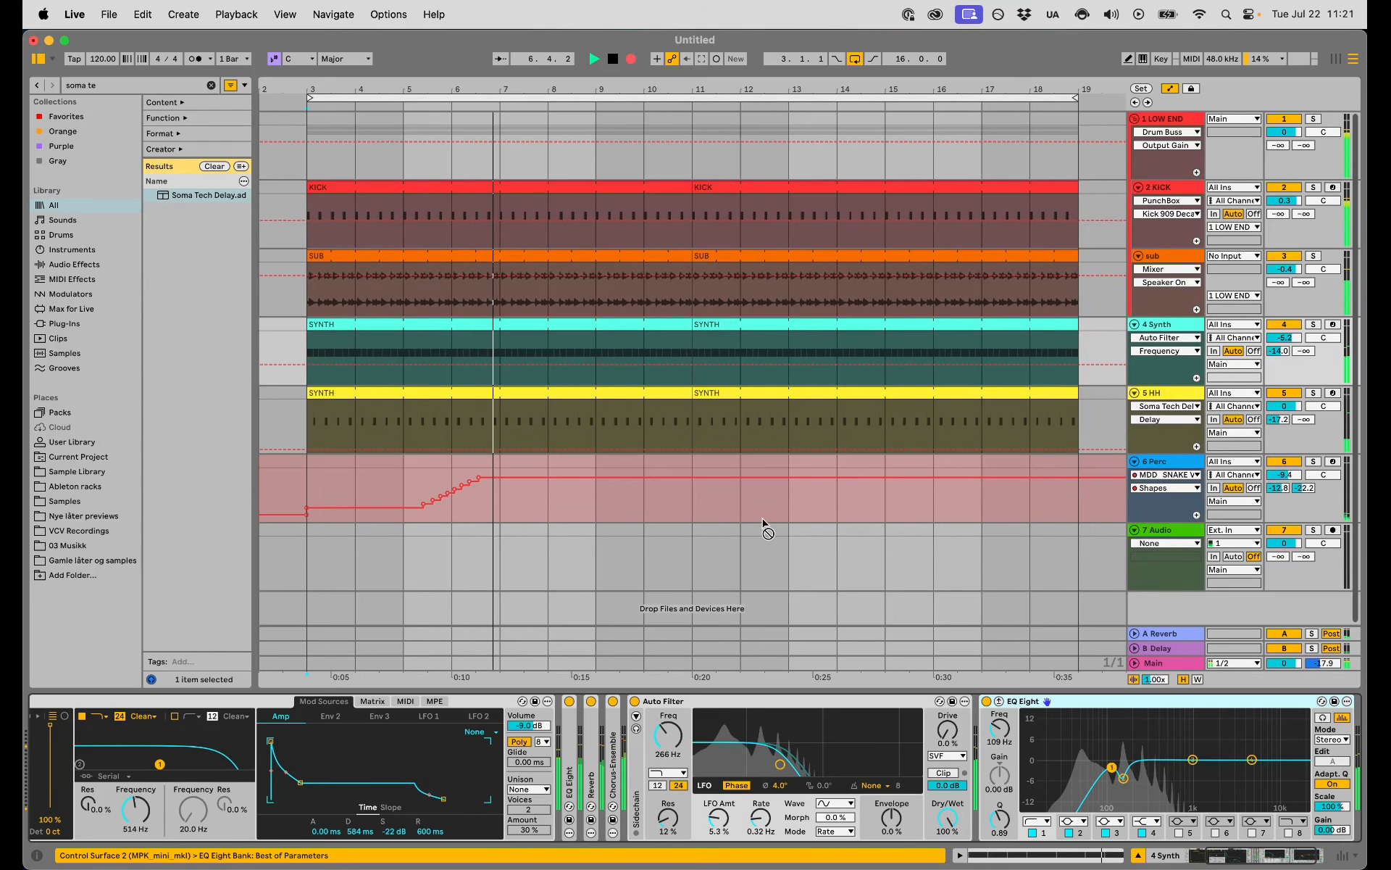
left_click(1144, 465)
left_click(1135, 461)
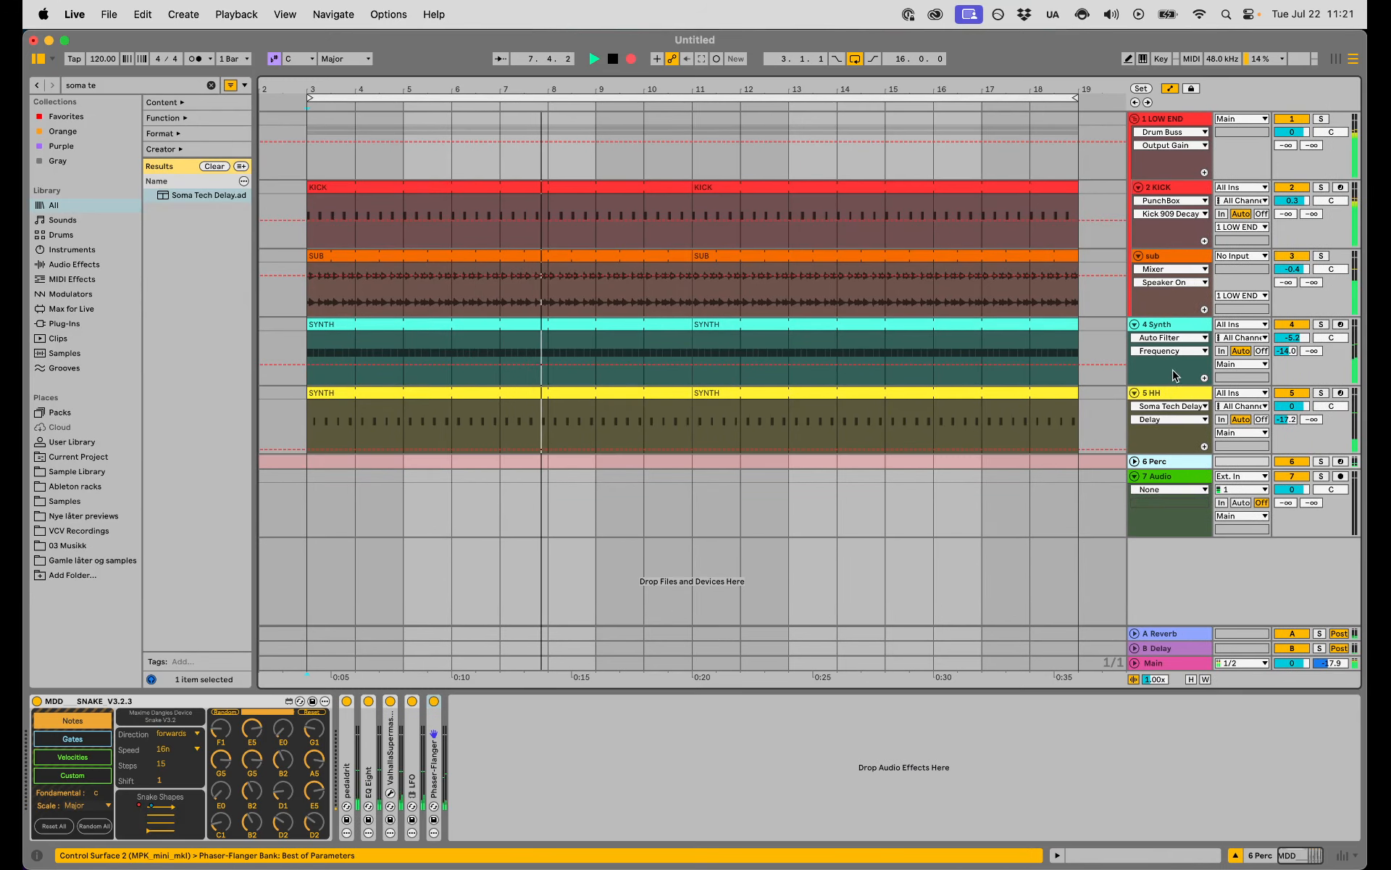
Record Auto Filter frequency and resonance automation on the Synth track by sweeping its filter point over the looped bars, and end recording
left_click(1160, 325)
key("a")
key("a")
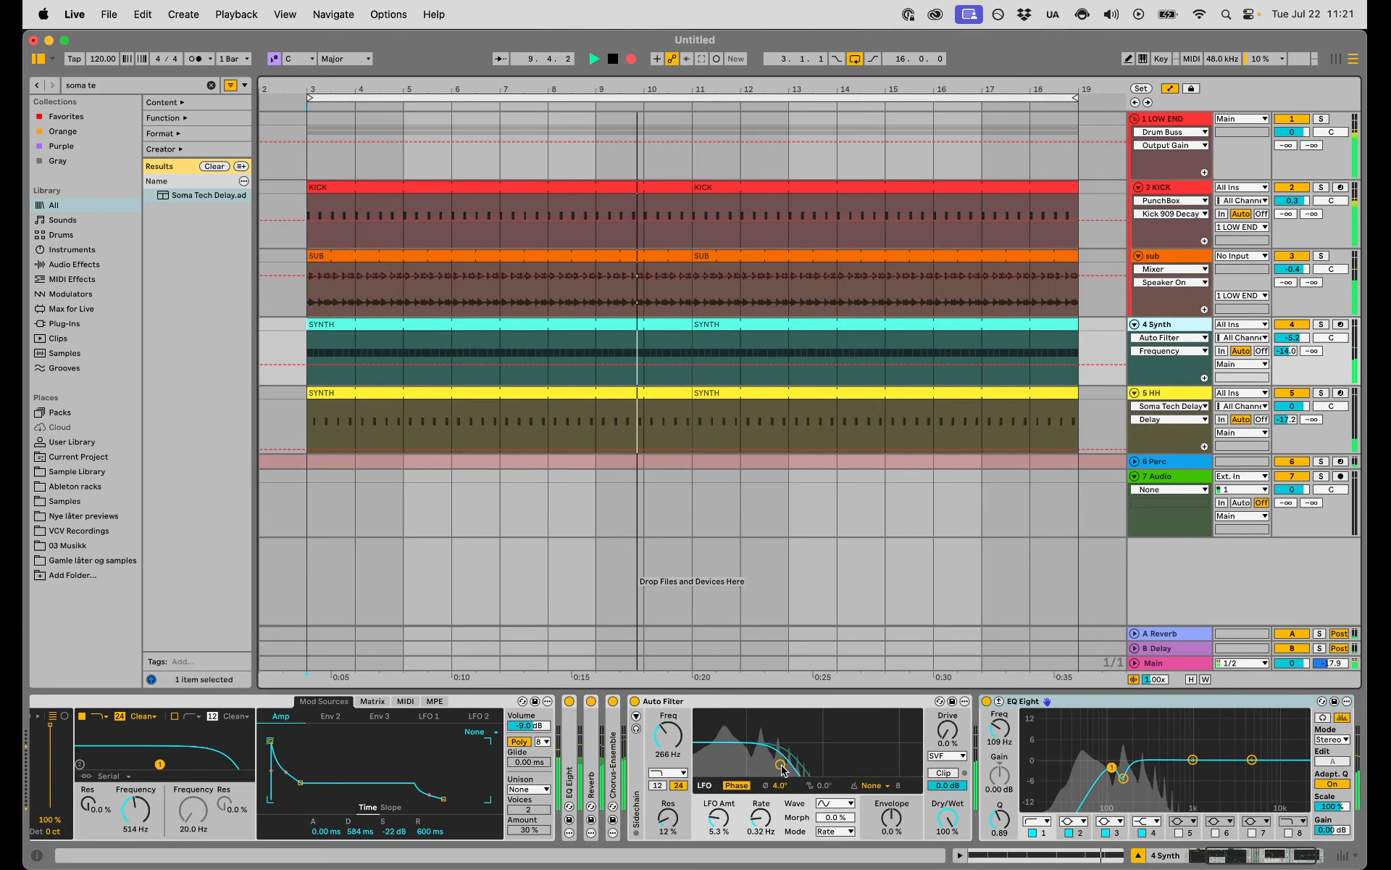
mouse_move(782, 770)
left_mouse_down()
mouse_move(833, 733)
mouse_move(868, 762)
mouse_move(760, 736)
mouse_move(875, 744)
left_mouse_up()
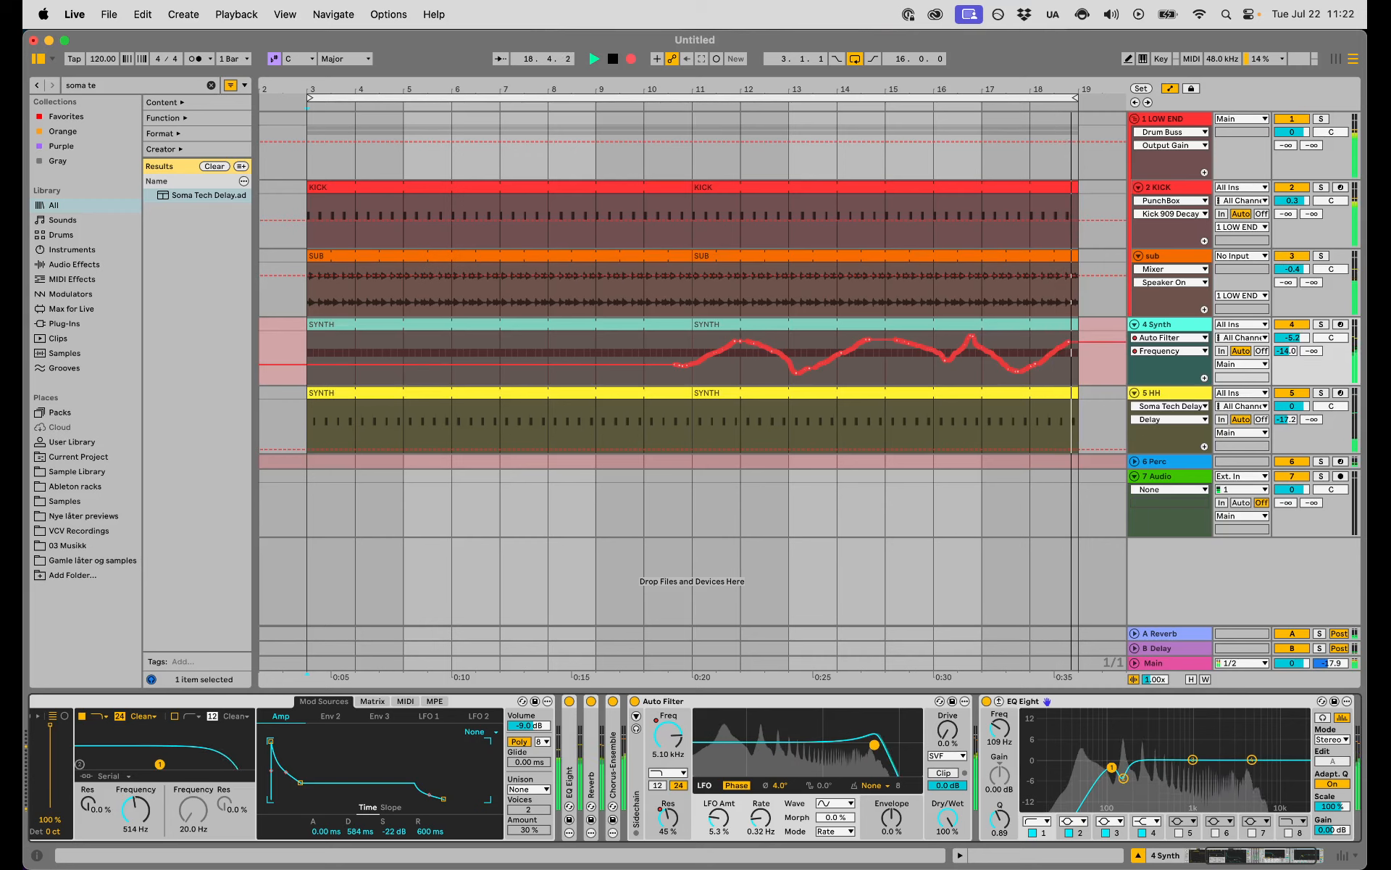
mouse_move(786, 742)
left_mouse_down()
mouse_move(761, 744)
mouse_move(837, 751)
left_mouse_up()
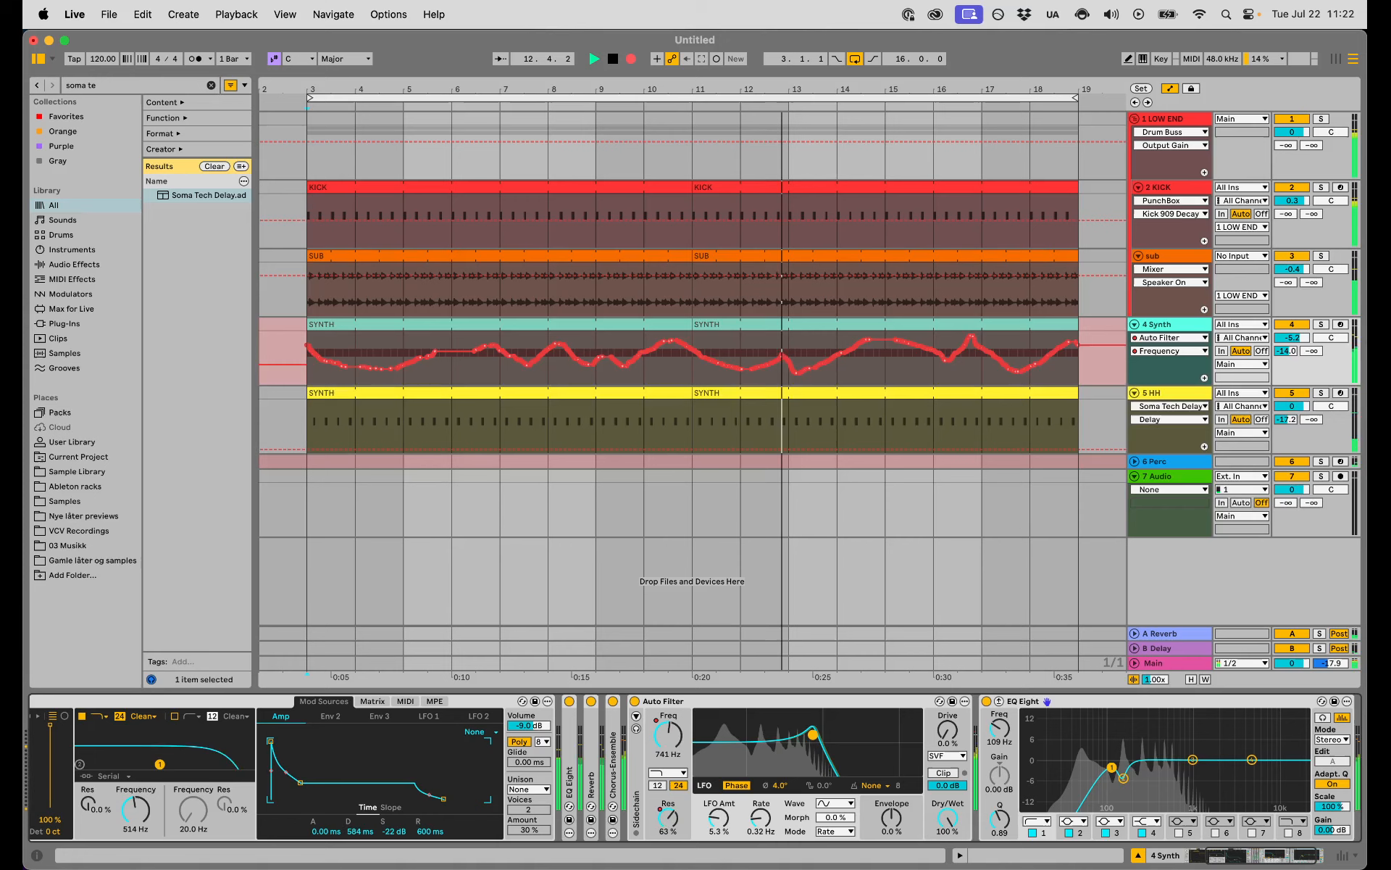
left_click_drag(872, 756, 886, 765)
left_click(632, 62)
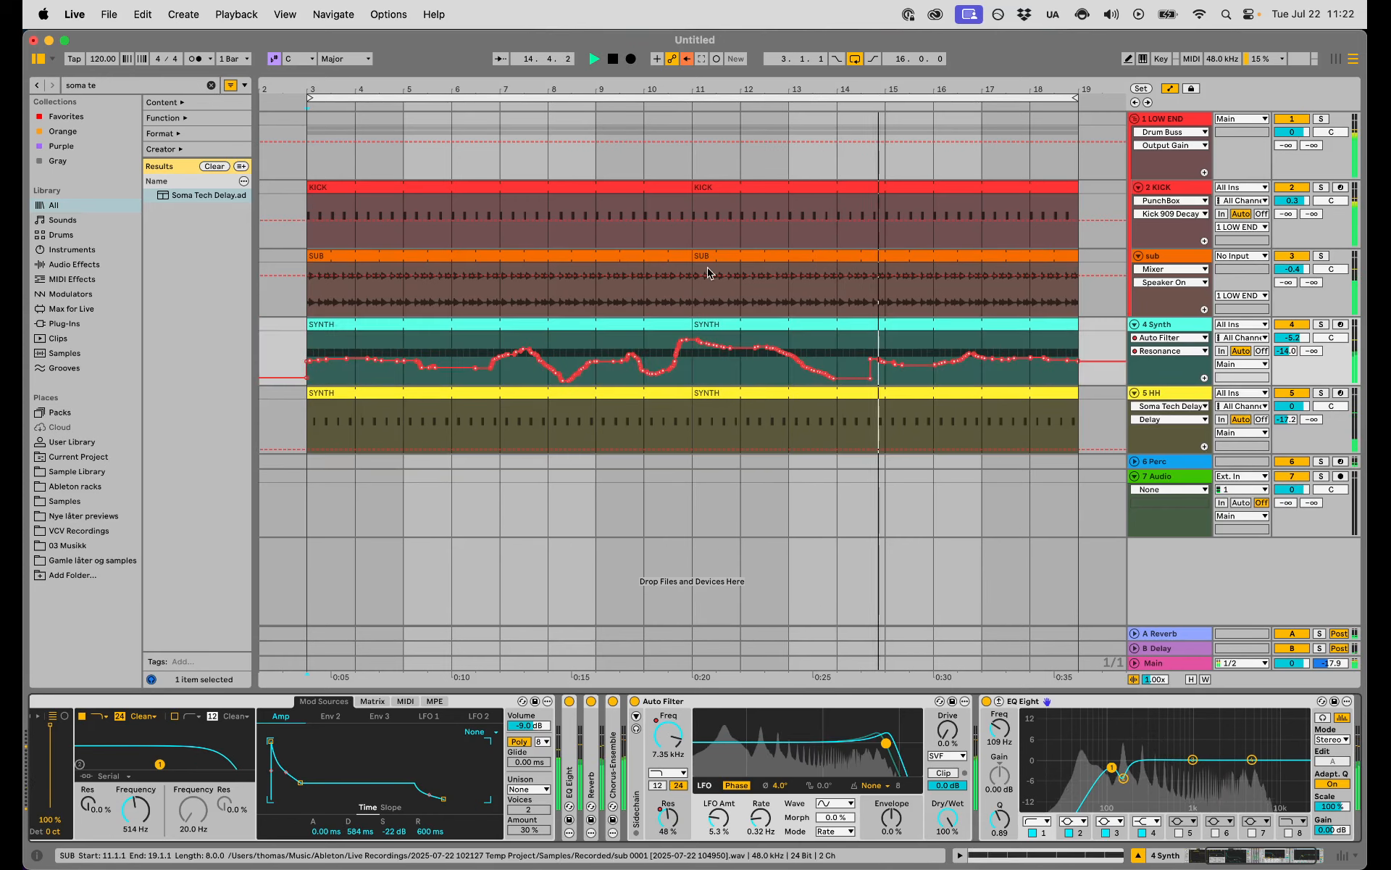
Stop playback and smooth the sudden resonance jump in the Synth's automation between bars 14 and 15
mouse_move(848, 382)
key("space")
left_click(836, 339)
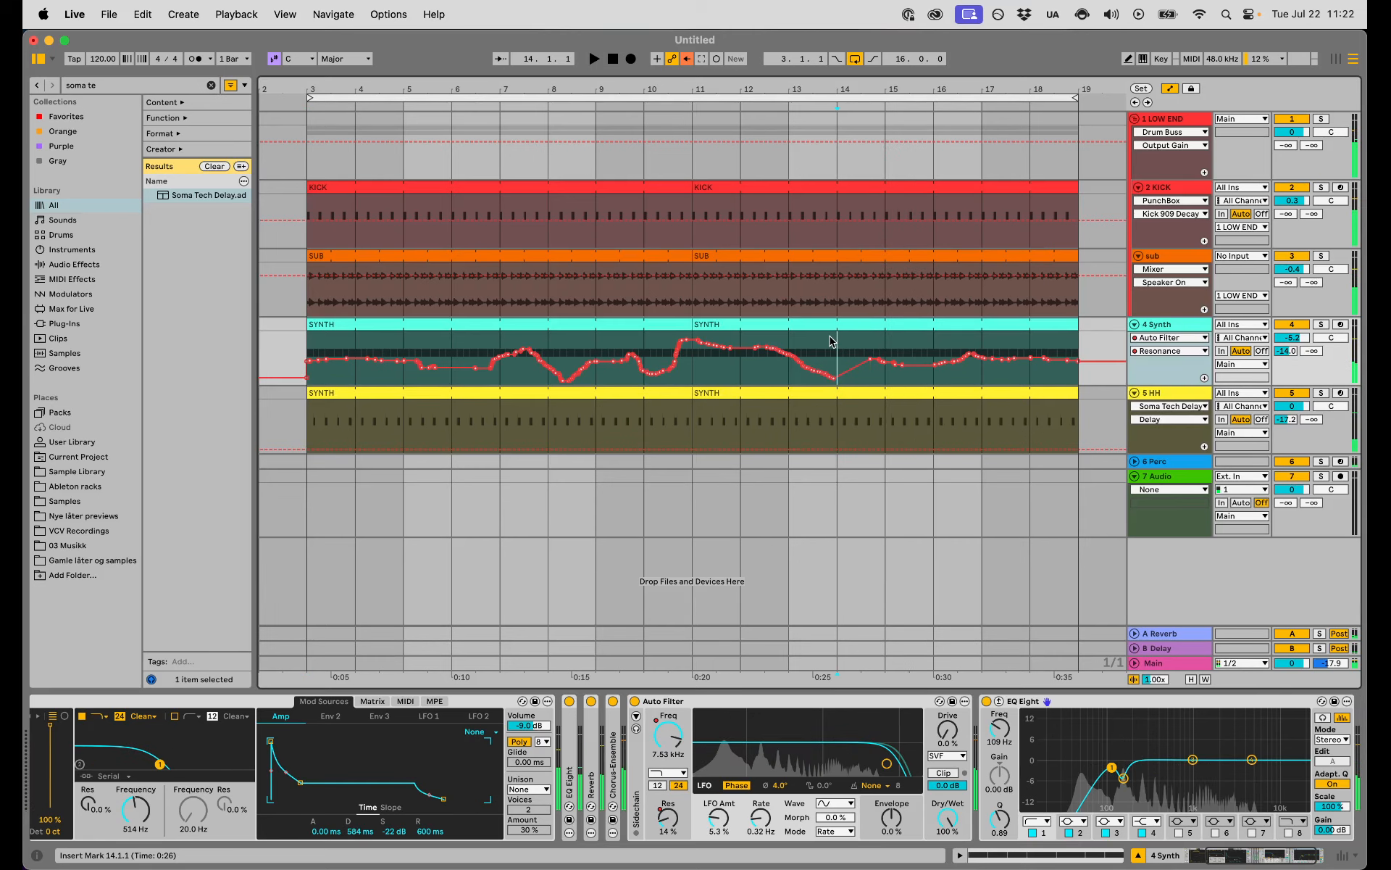
left_click_drag(792, 345, 903, 356)
key("z")
left_click(811, 373)
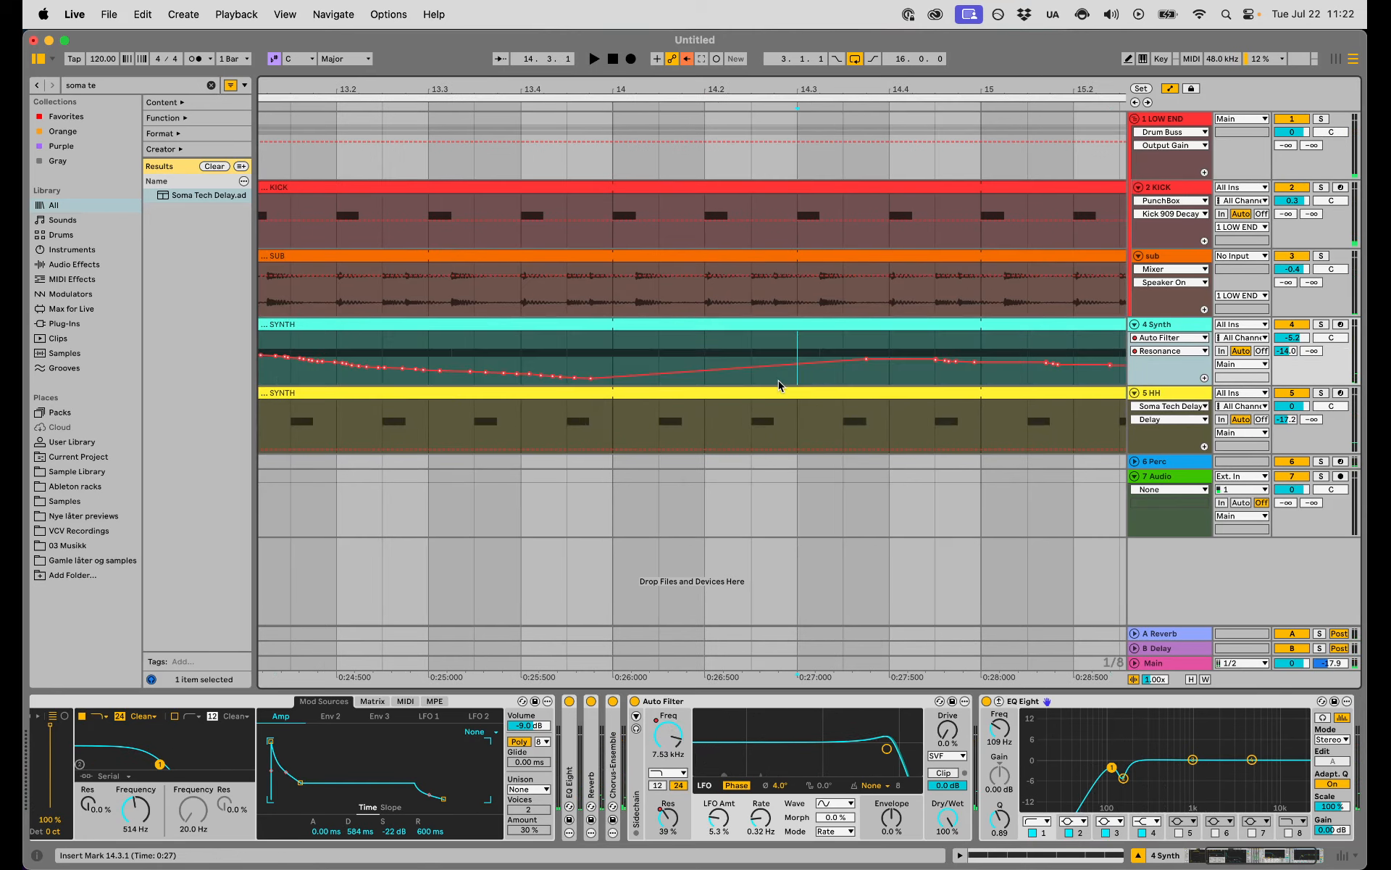
Add a breakpoint just after 14.2 on the Synth's resonance envelope to shape its rise from the low point
mouse_move(751, 426)
left_mouse_down()
mouse_move(751, 404)
mouse_move(736, 410)
left_mouse_up()
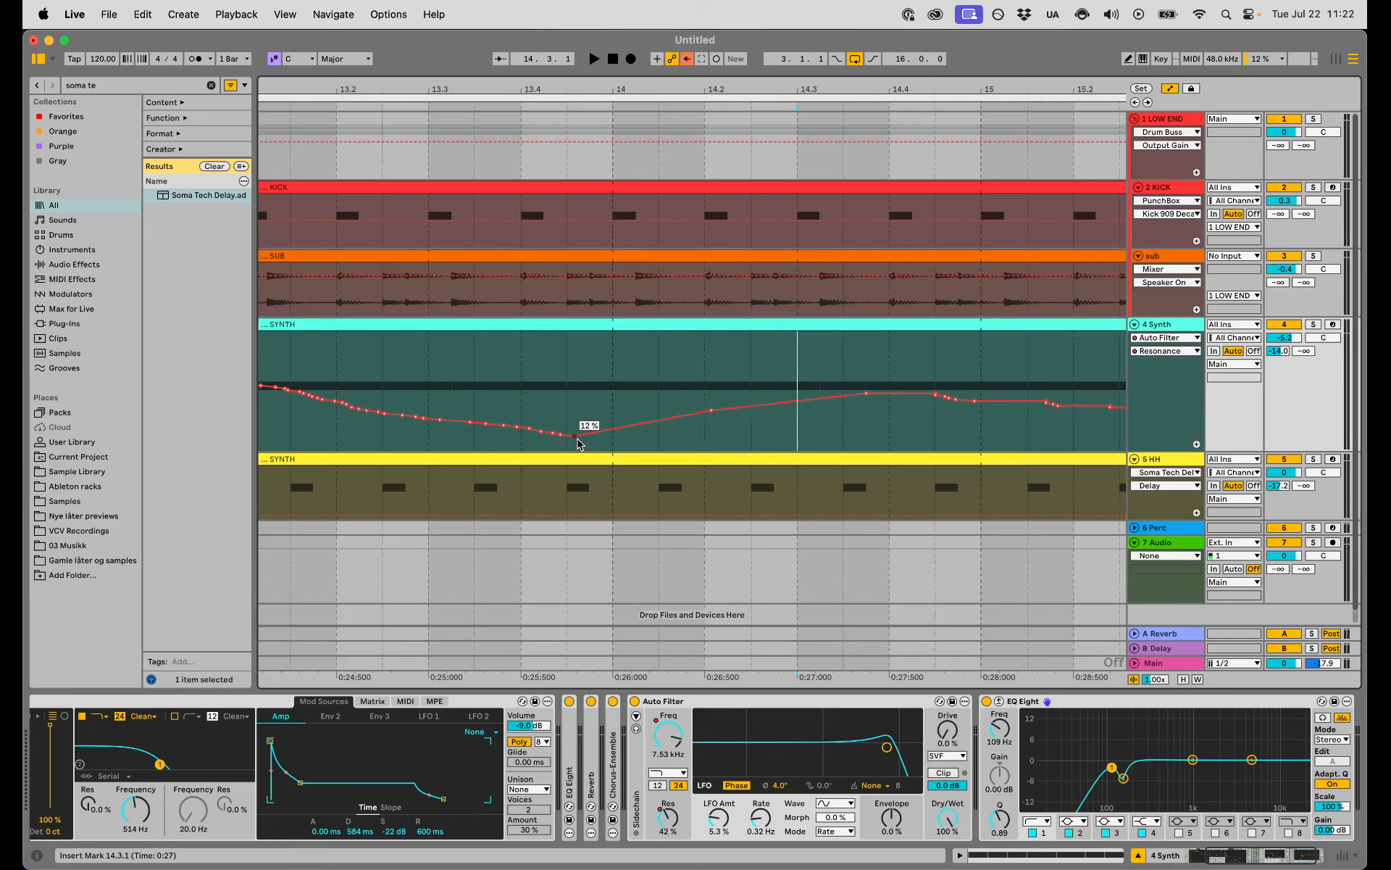
left_click_drag(578, 440, 673, 419)
left_click(584, 387)
mouse_move(719, 82)
left_mouse_down()
mouse_move(773, 43)
mouse_move(991, 38)
mouse_move(891, 55)
left_mouse_up()
left_click_drag(855, 375, 778, 379)
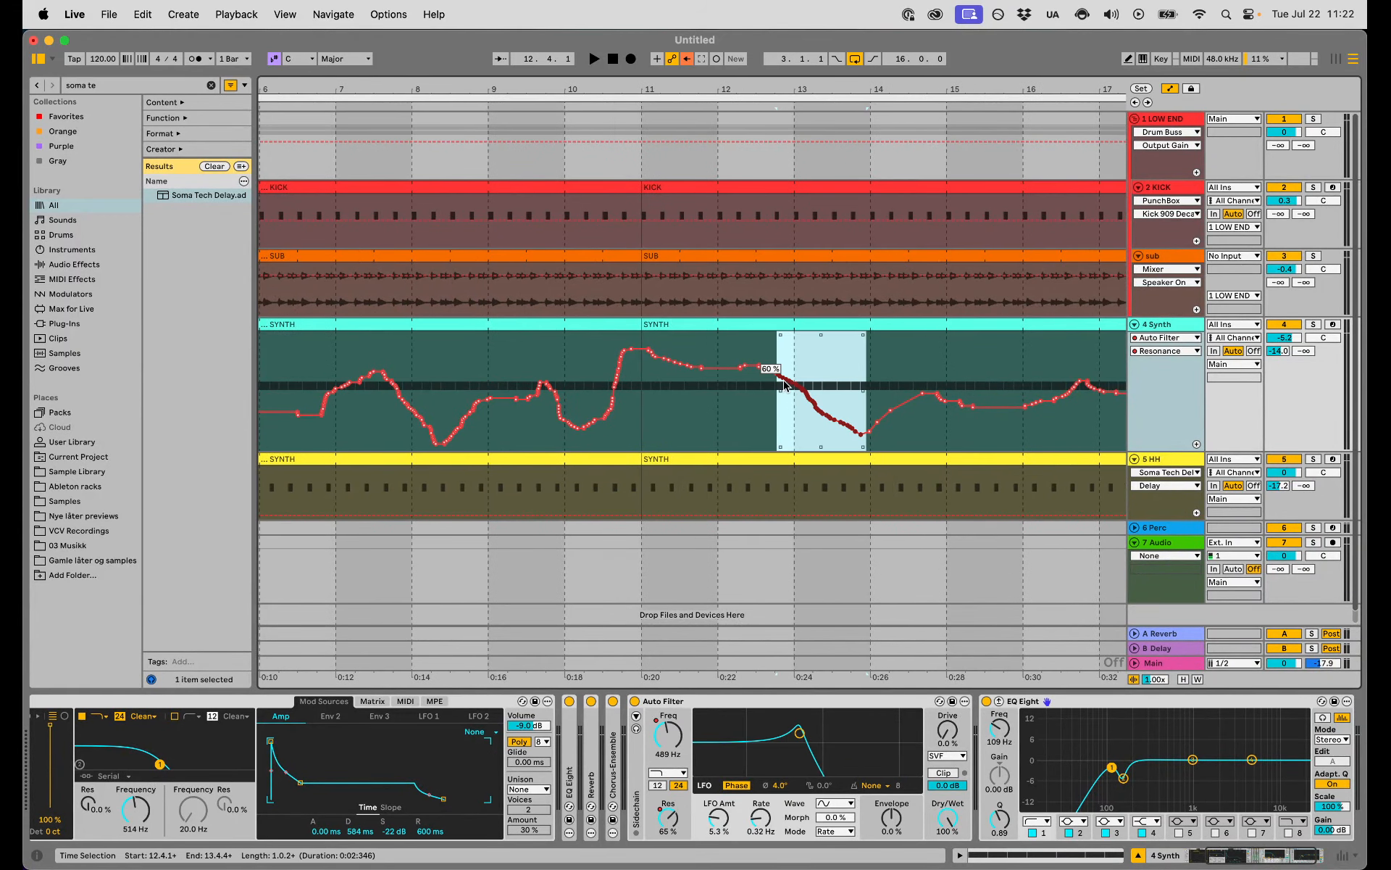
right_click(784, 384)
left_click(730, 408)
left_click(834, 352)
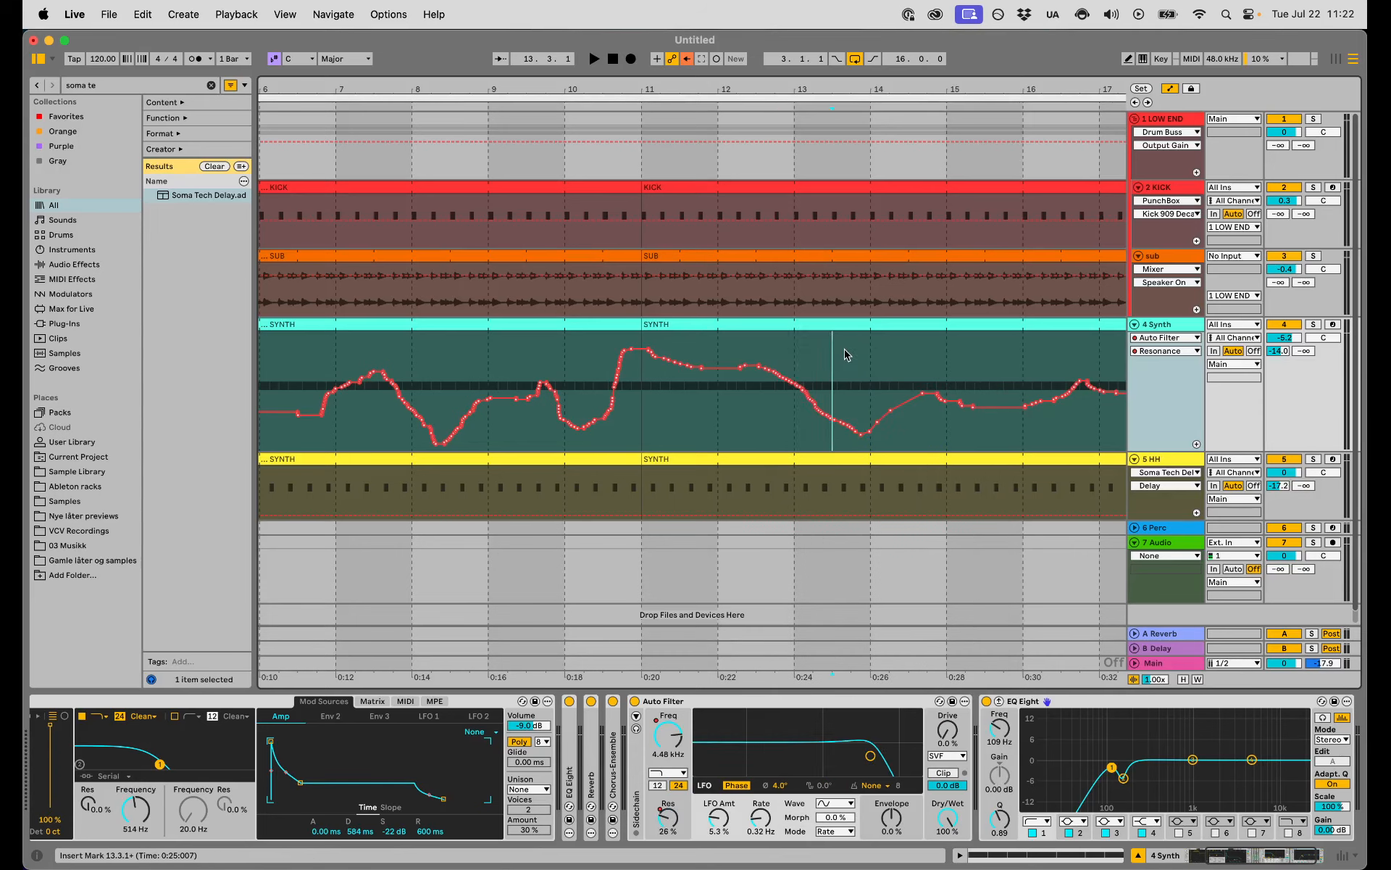
Simplify the Synth's resonance envelope from about bar 12 to the middle of bar 14
left_click_drag(919, 365, 734, 361)
right_click(815, 364)
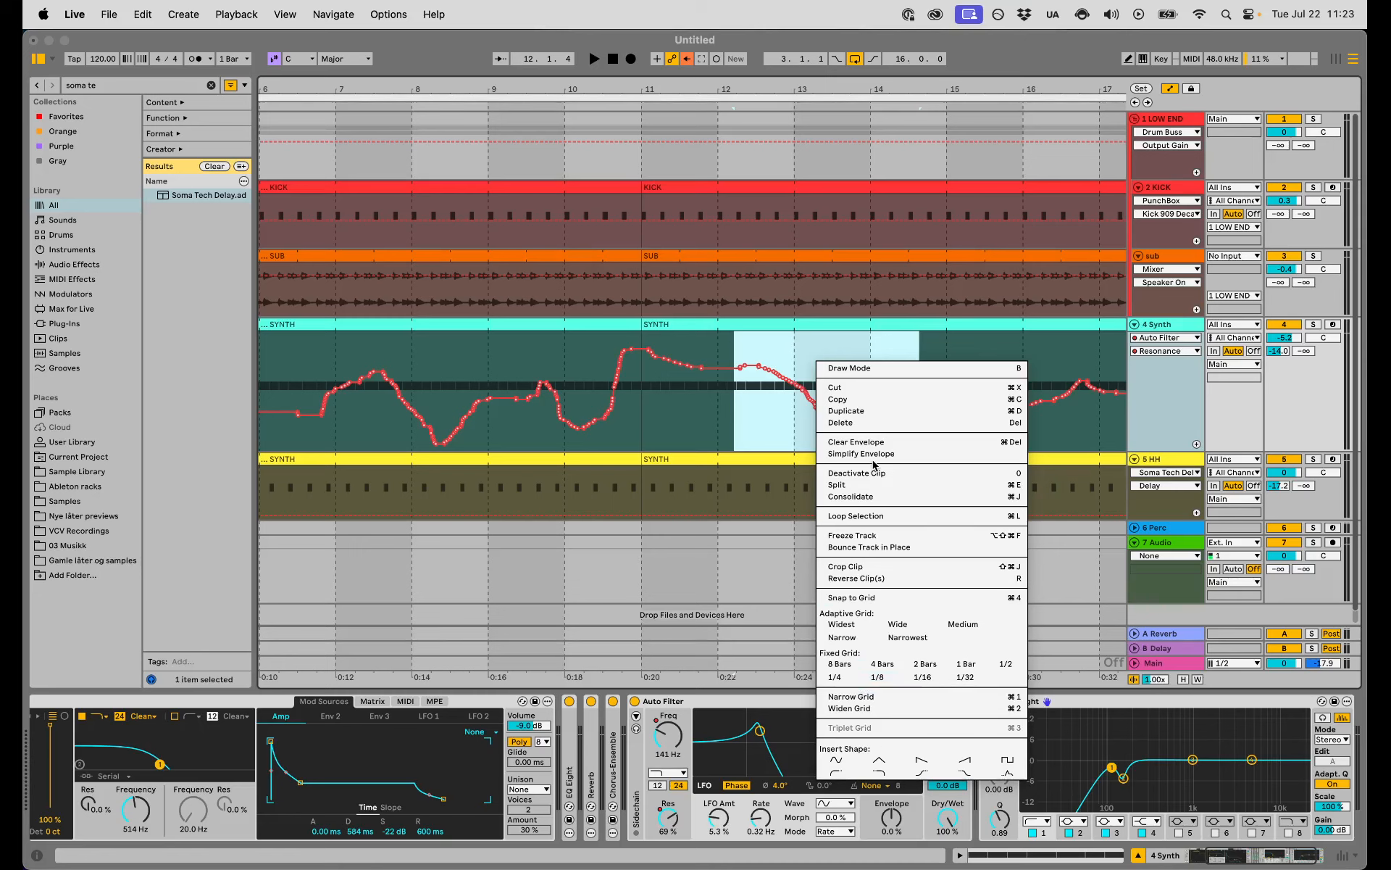
left_click(879, 455)
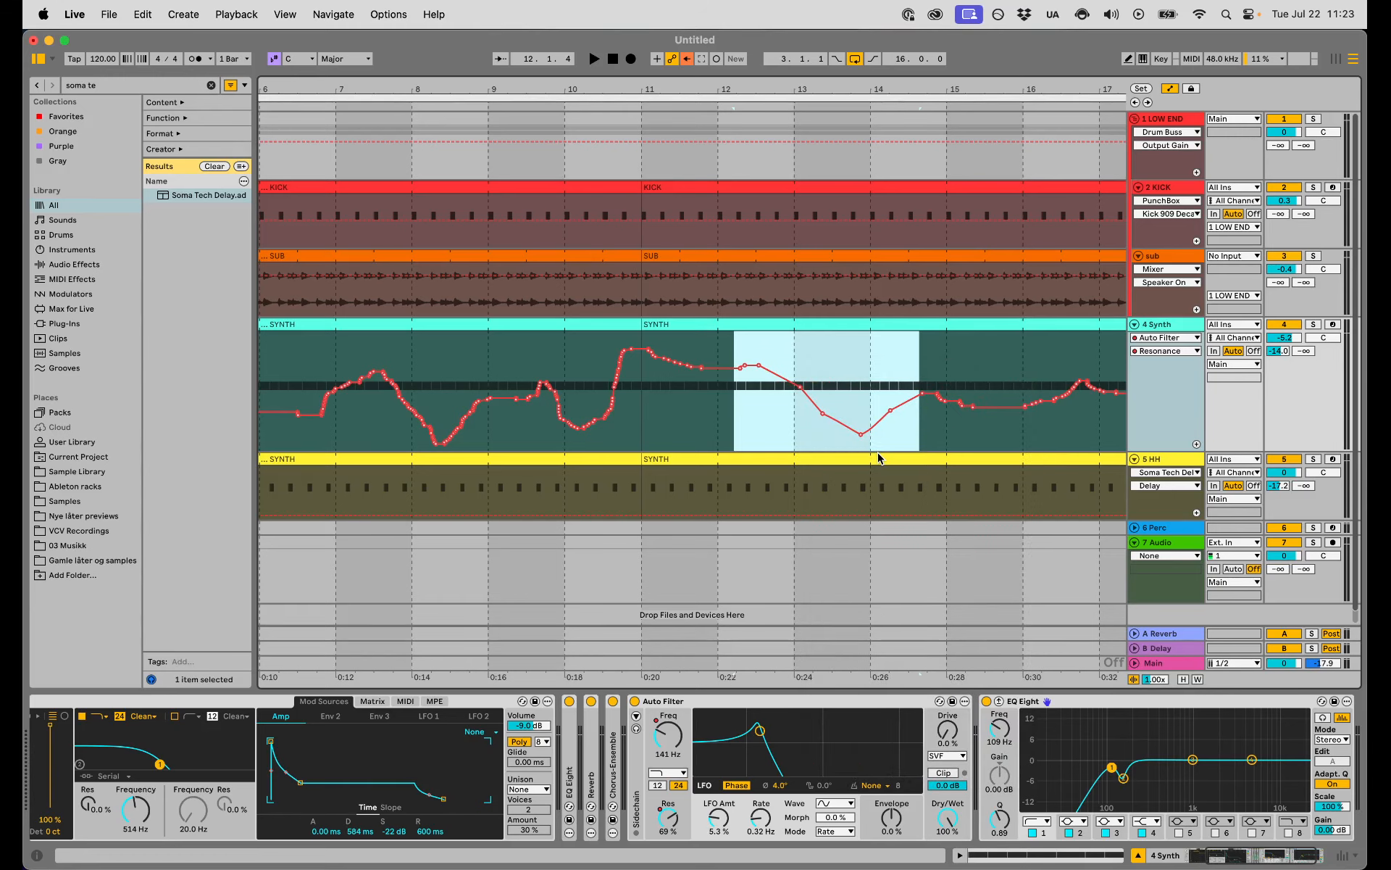
left_click(881, 353)
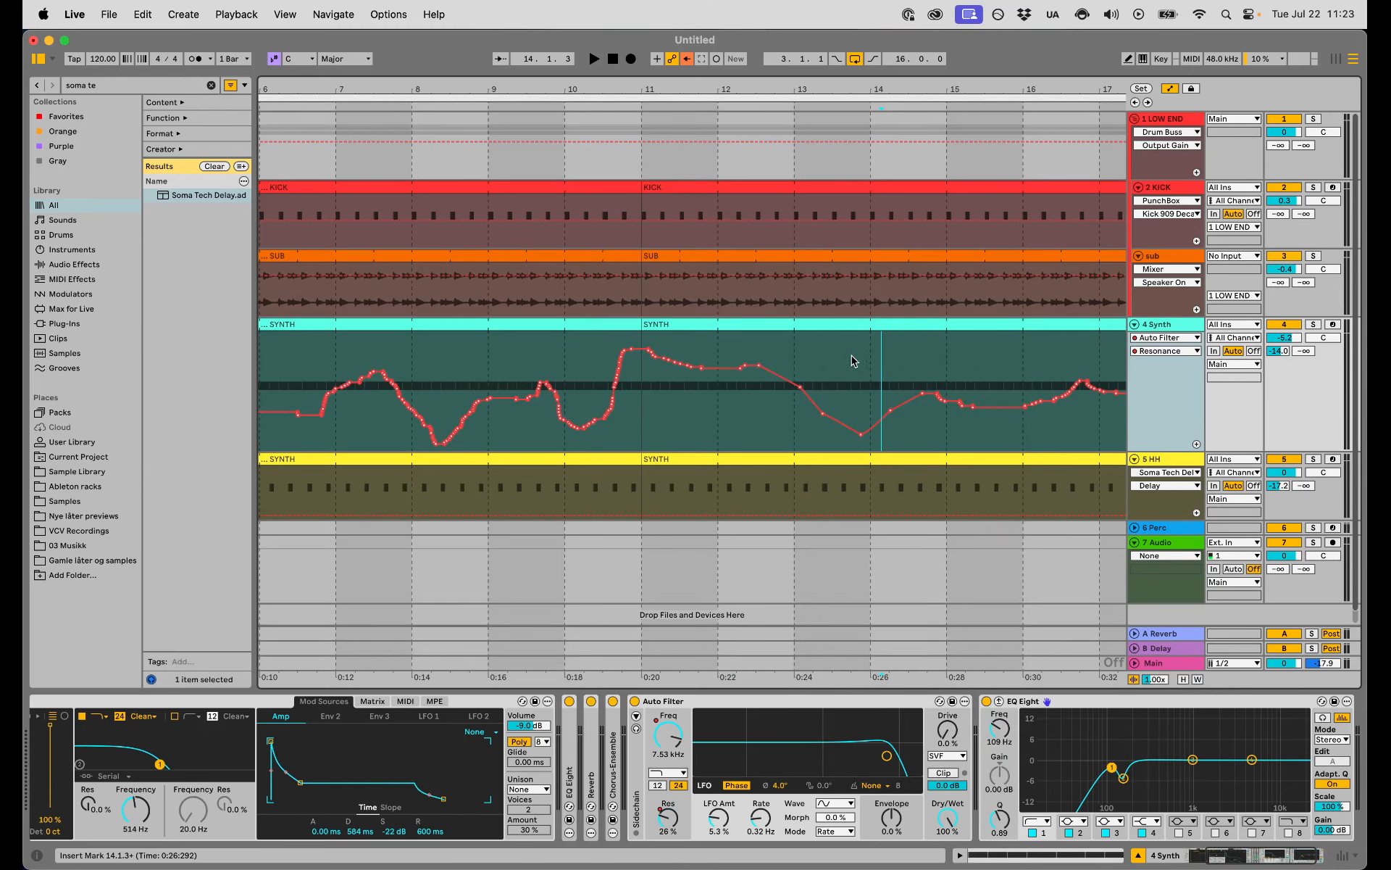
Simplify the Synth's resonance envelope from late bar 3 to about the middle of bar 13
left_click_drag(541, 436, 855, 426)
left_click_drag(1032, 369, 303, 384)
right_click(566, 369)
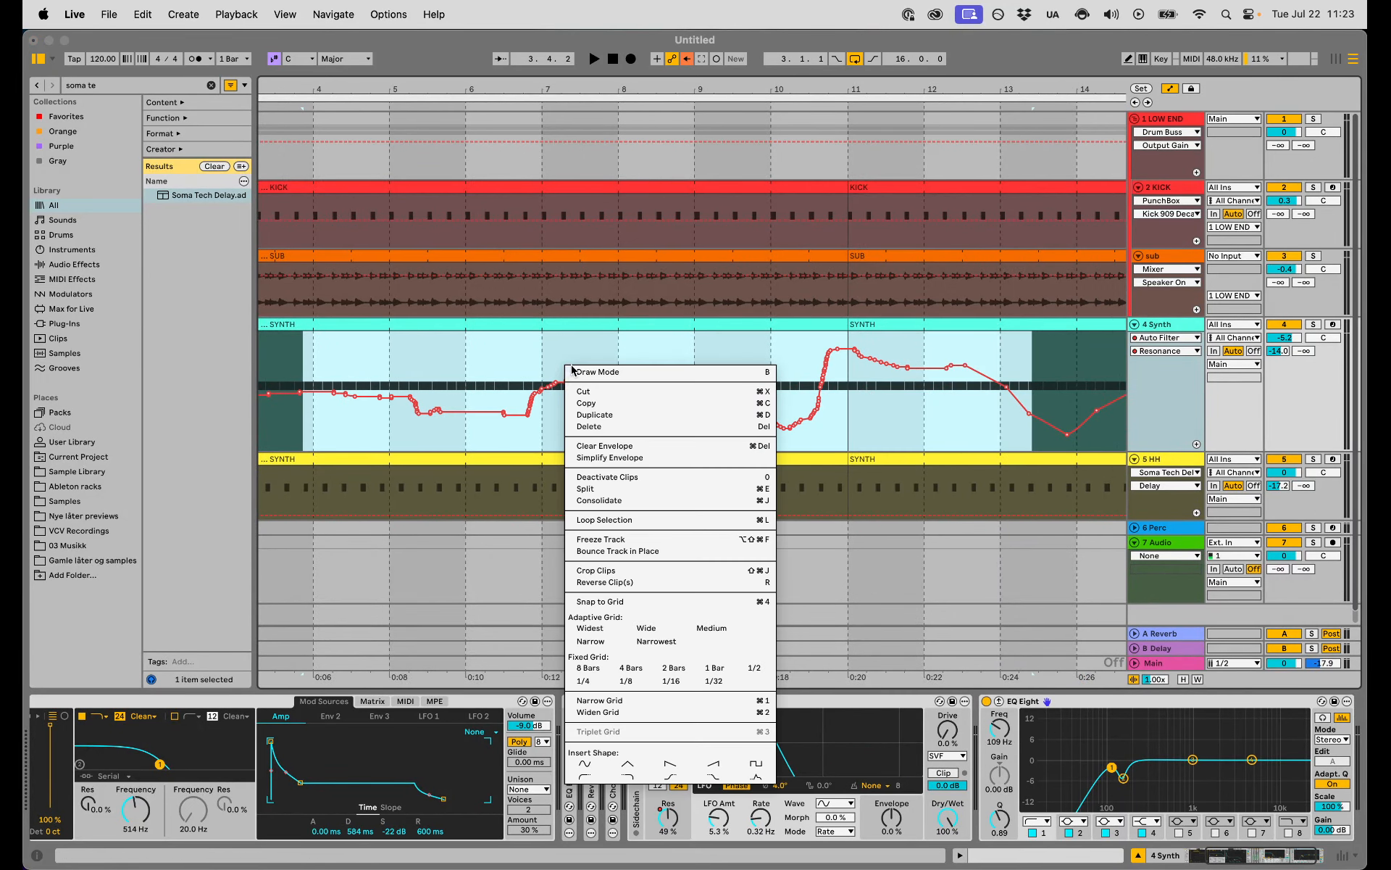
left_click(616, 457)
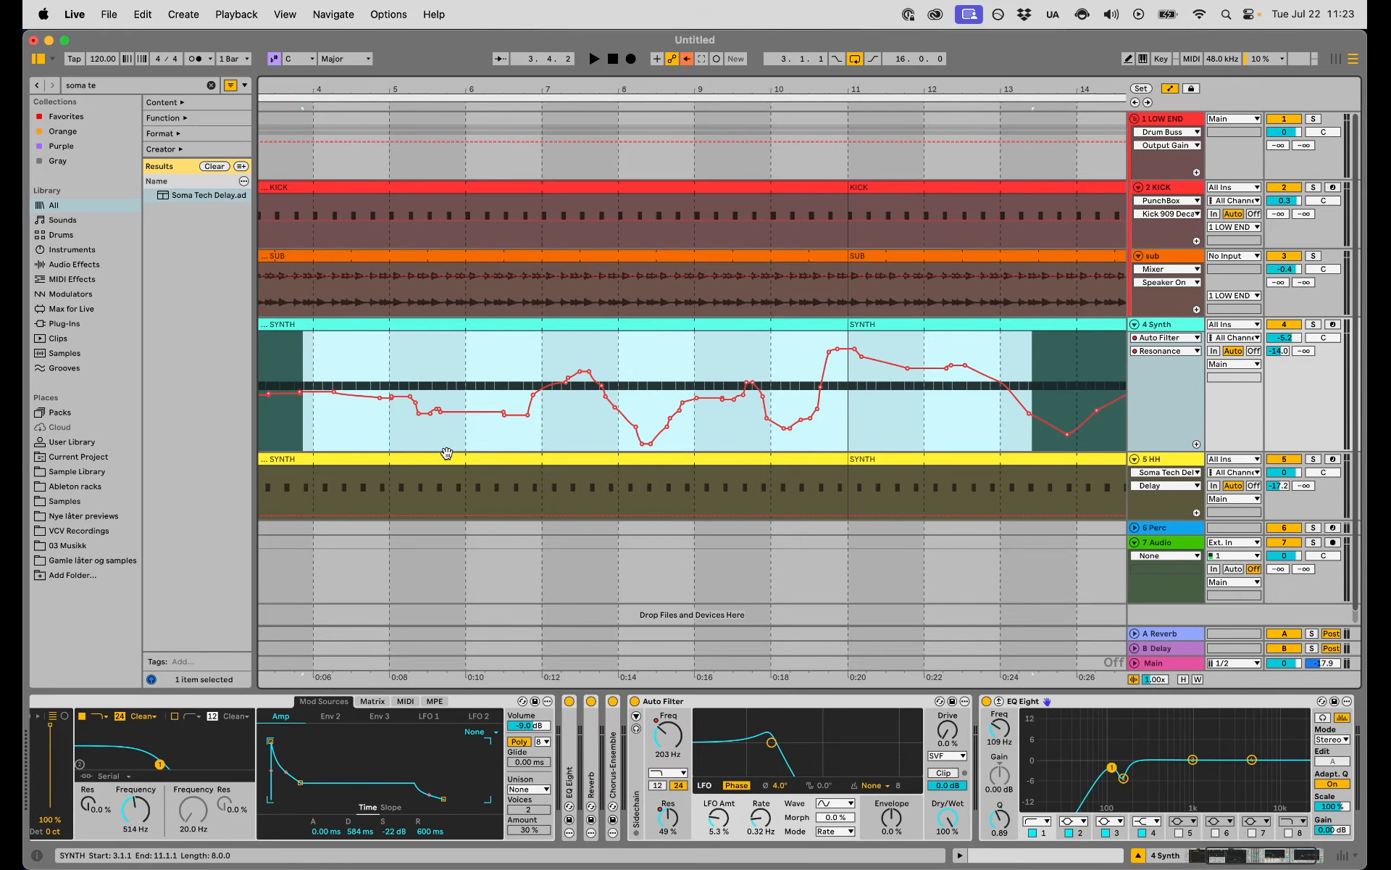
left_click(466, 398)
Play the arrangement from bar 10 to listen to the simplified resonance automation
scroll(589, 391, "right", 5)
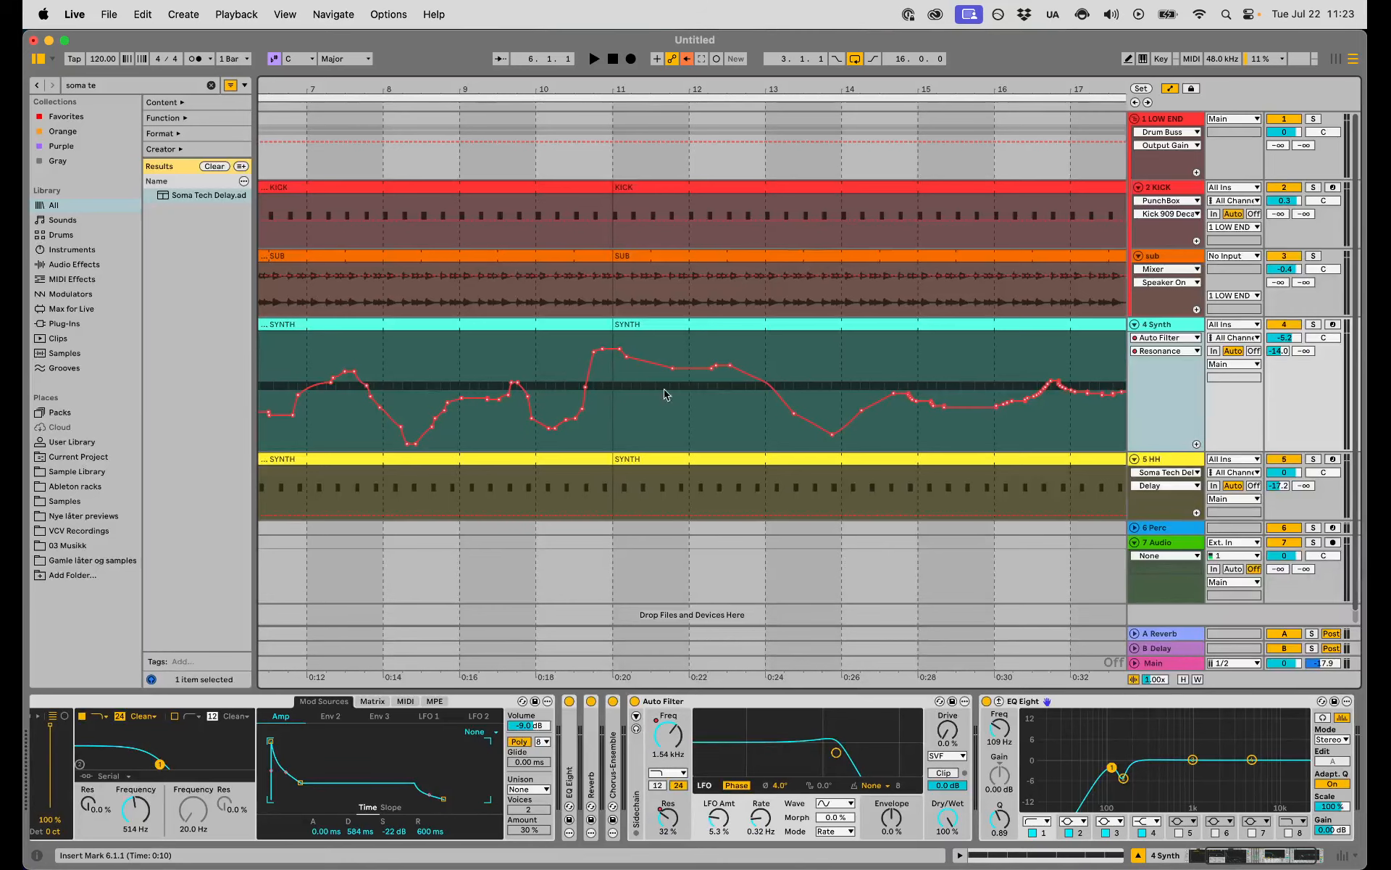
left_click(547, 344)
key("space")
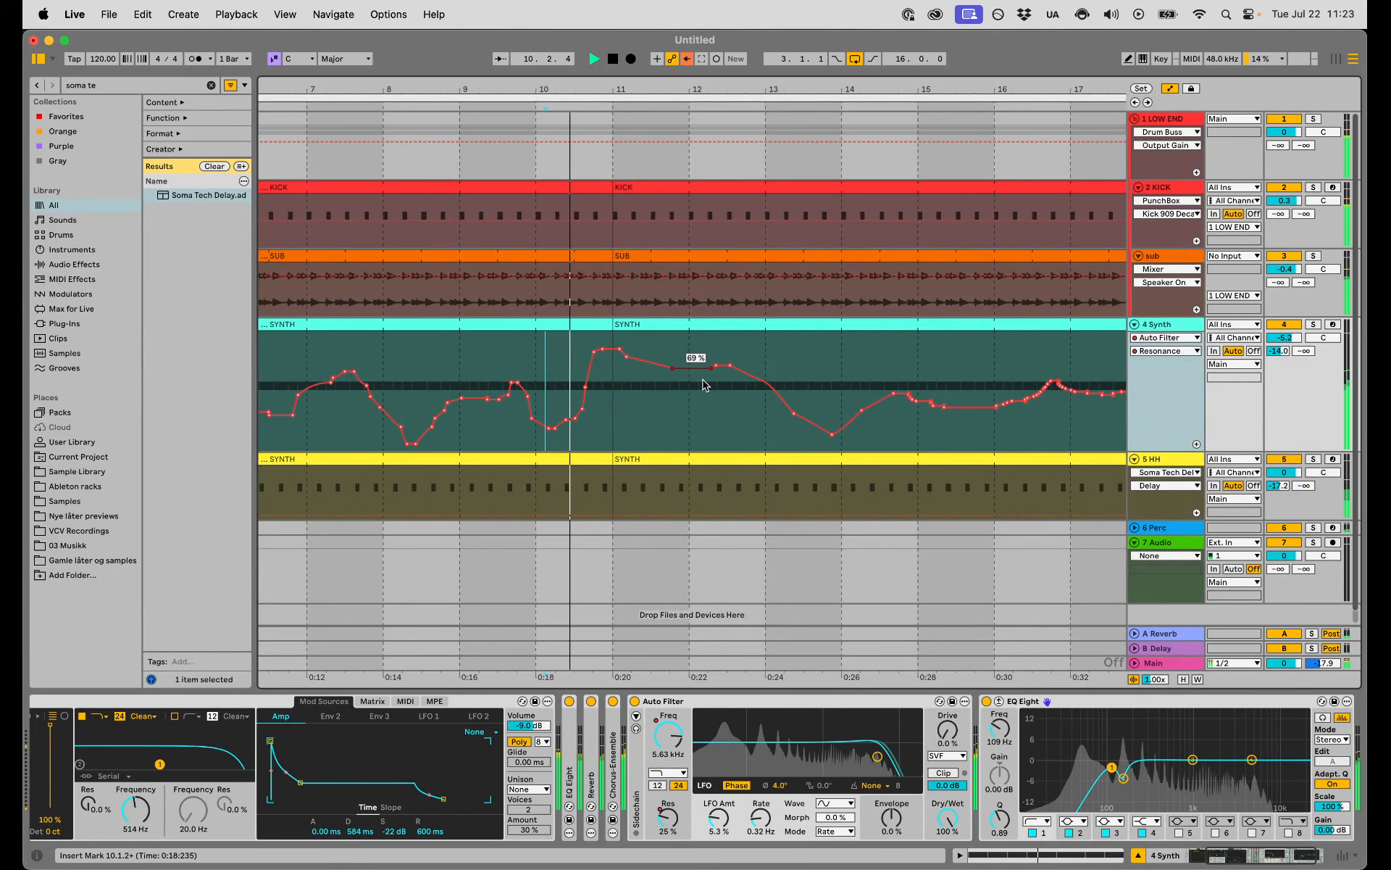
scroll(827, 363, "right", 3)
scroll(827, 364, "right", 3)
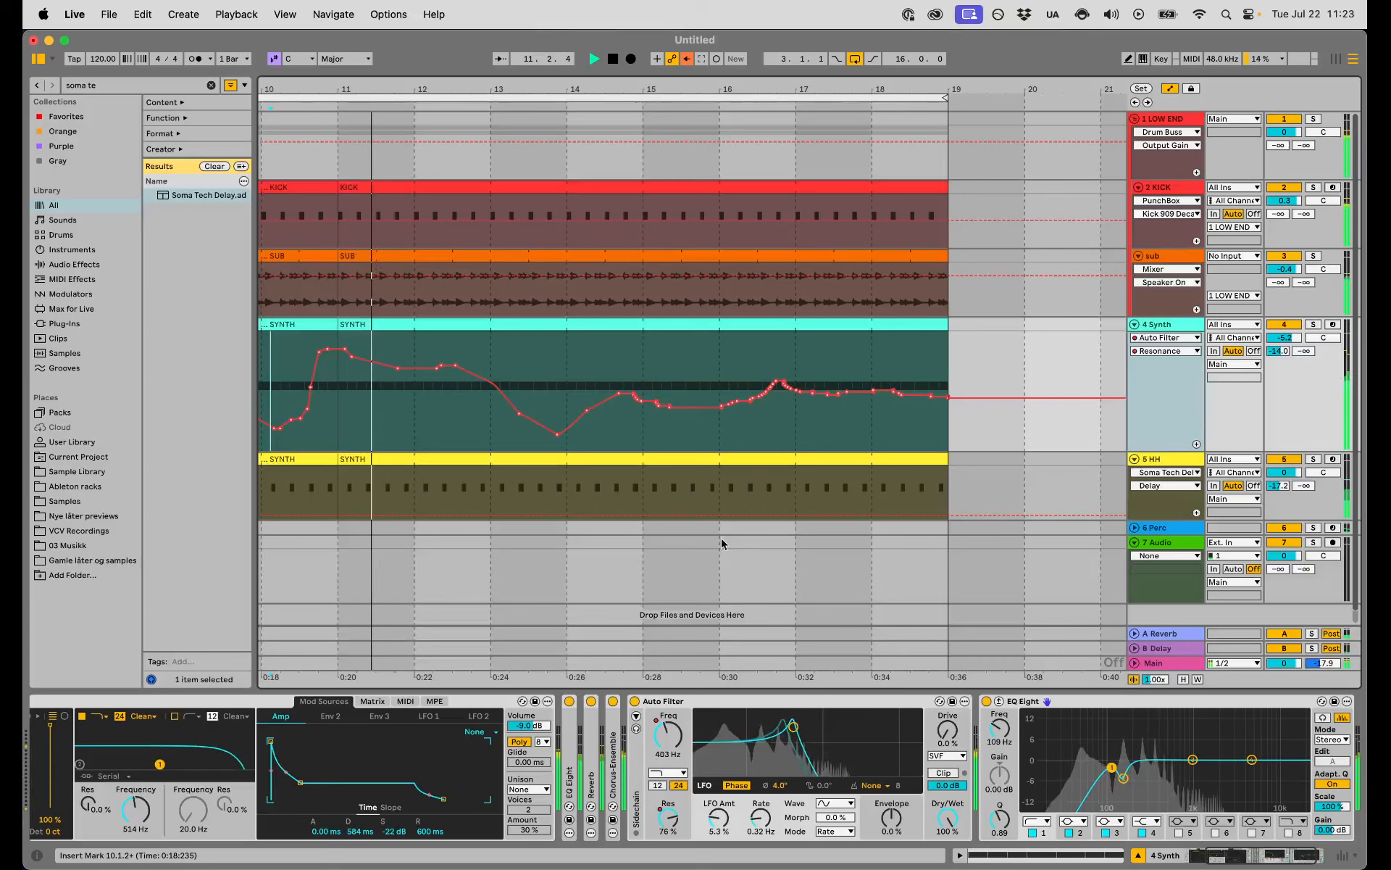
left_click_drag(823, 89, 991, 48)
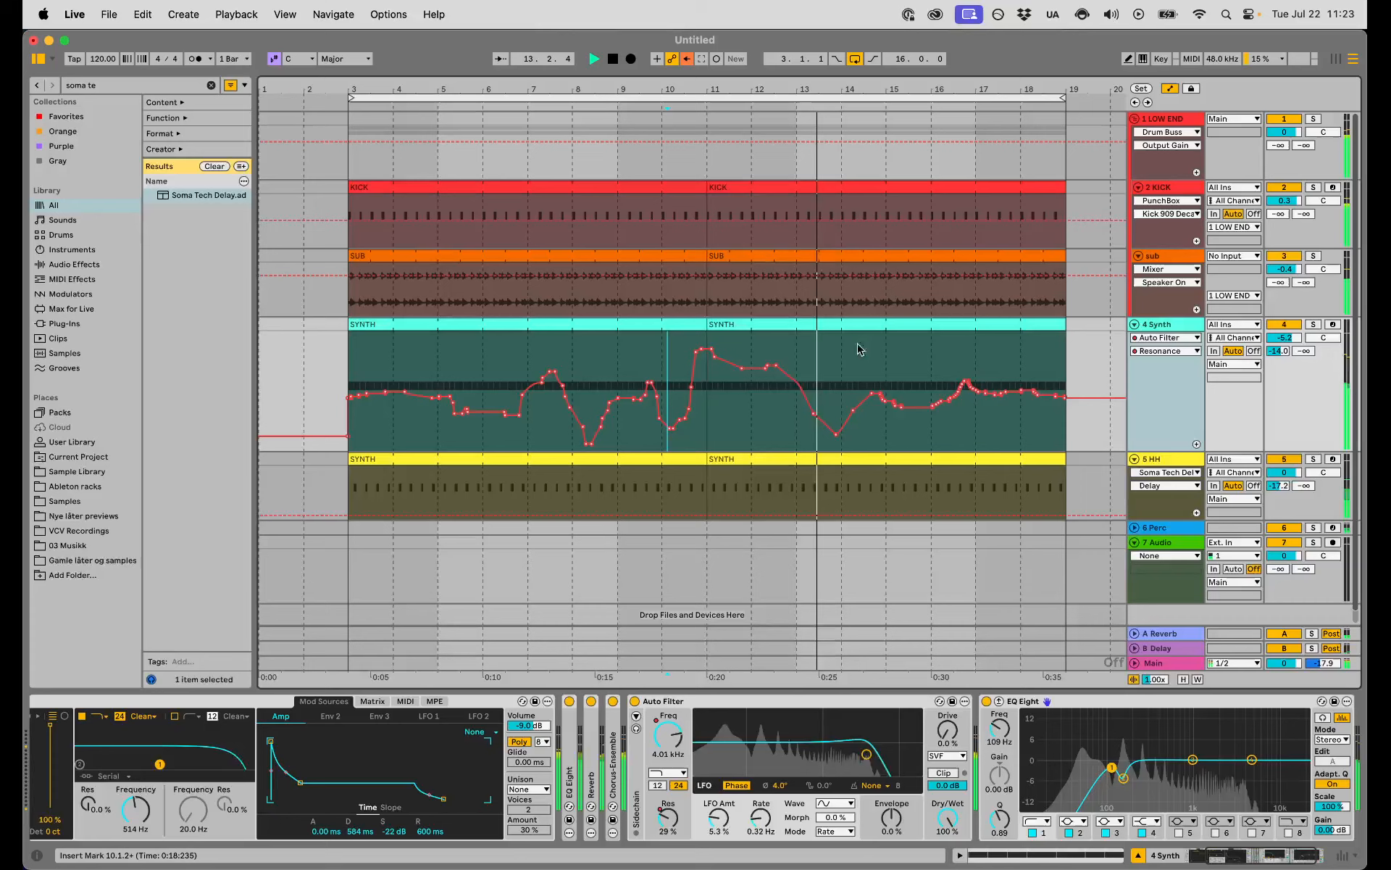
Fit all tracks to the arrangement's height, keep automation shown, and remove the Synth's resonance step at the start of bar 3
key("a")
key("a")
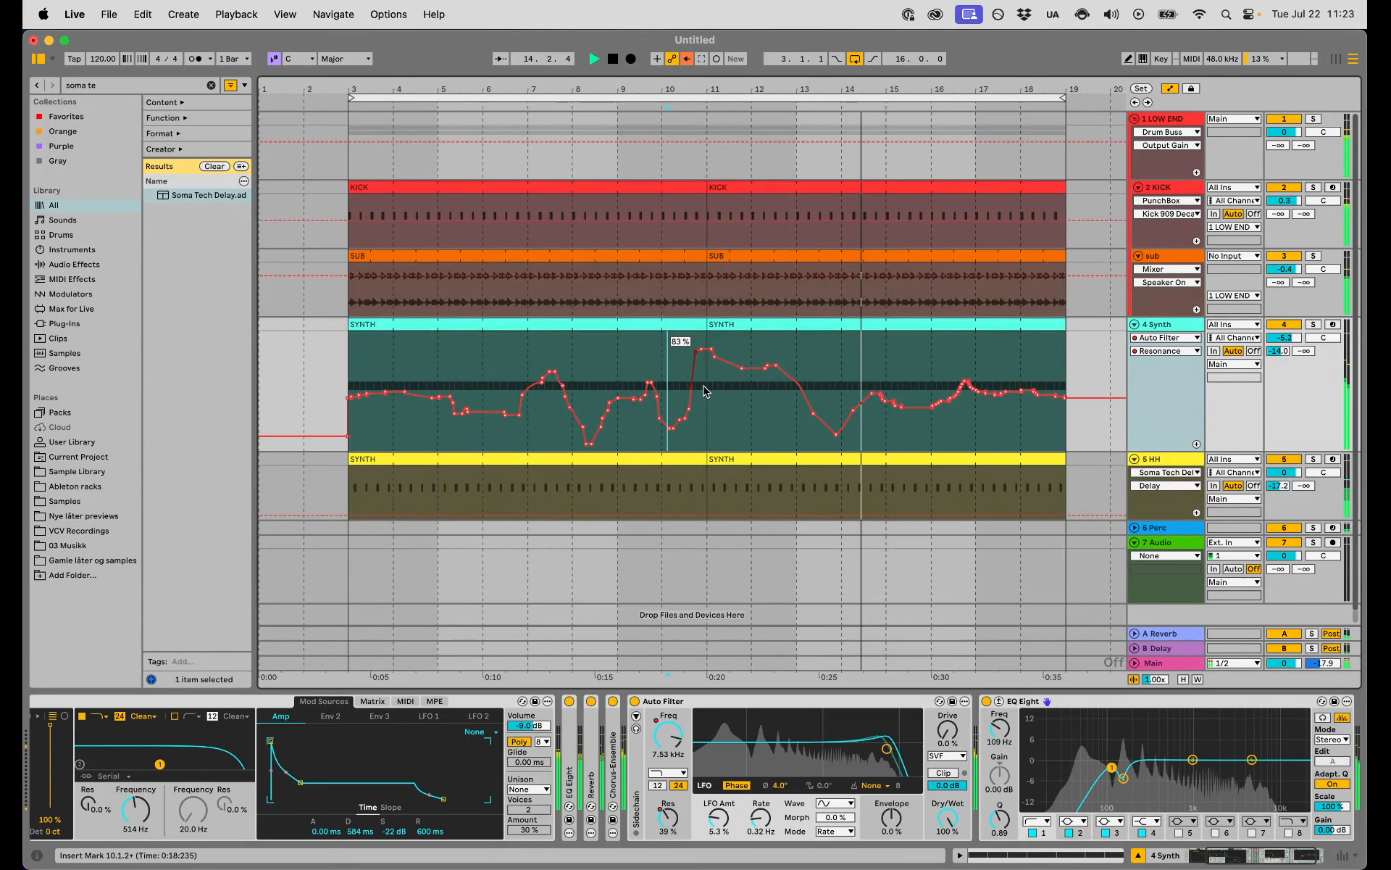
key("h")
key("a")
key("a")
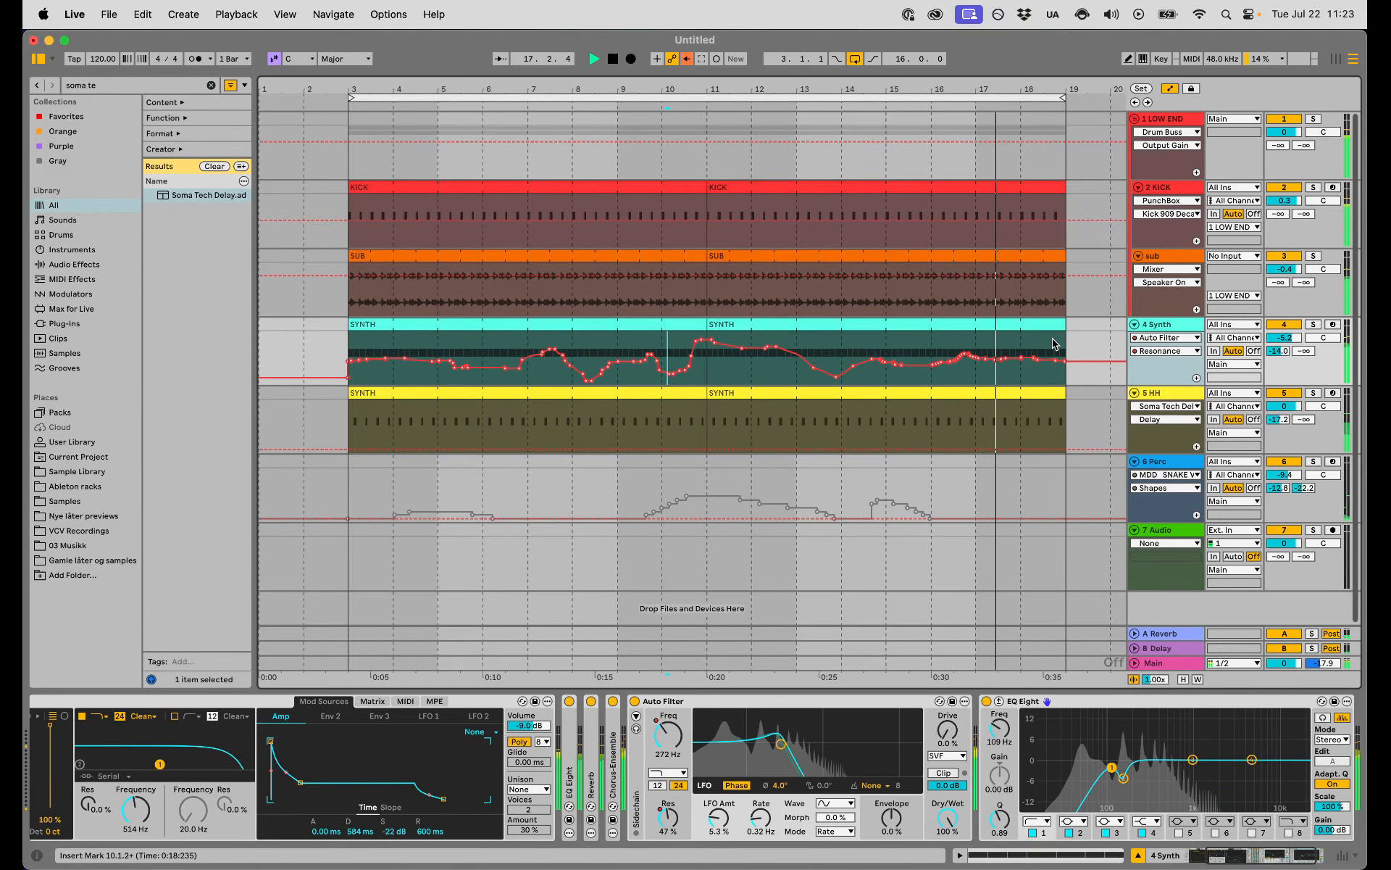
key("a")
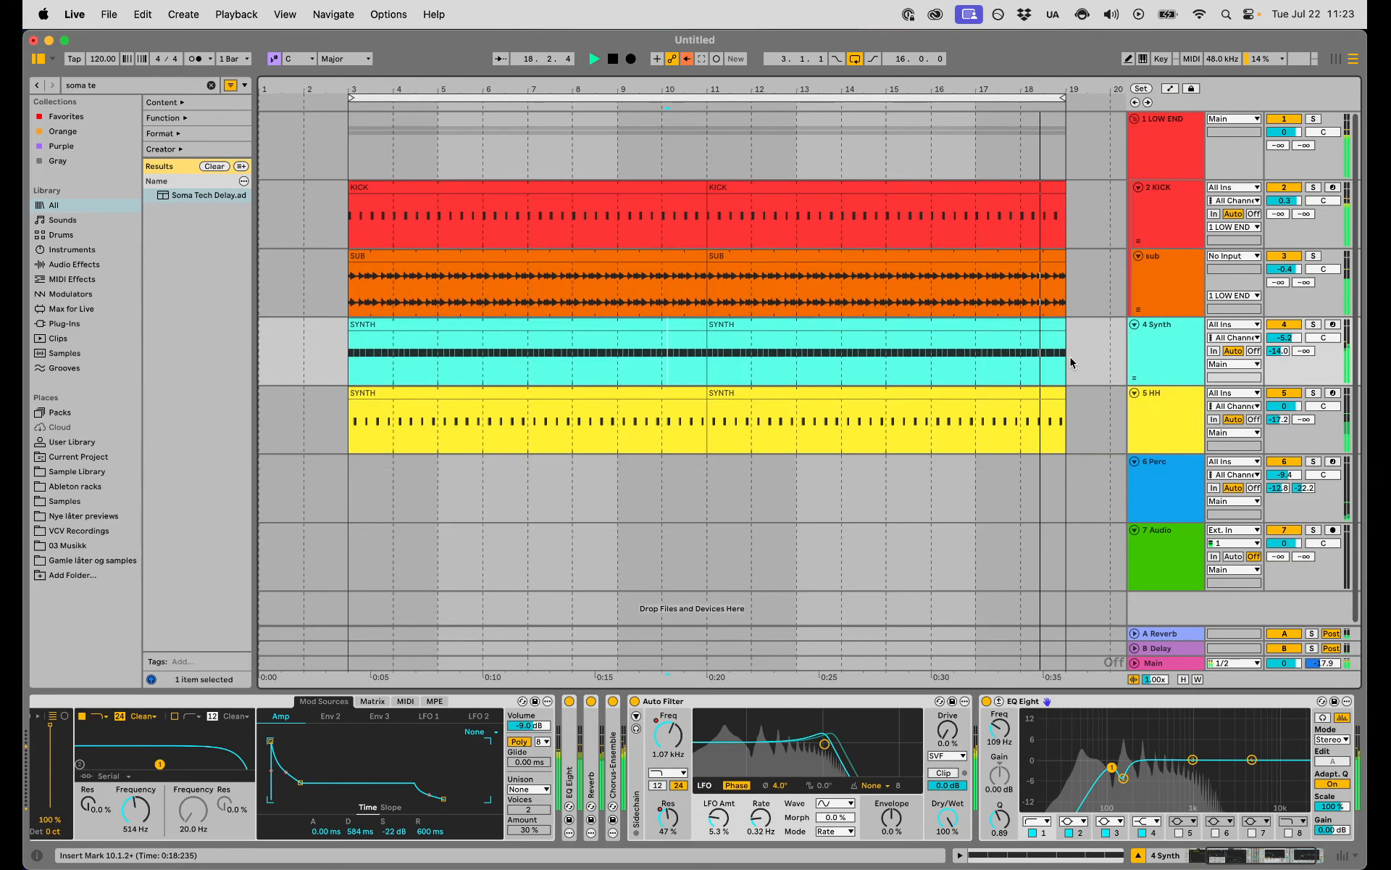
key("a")
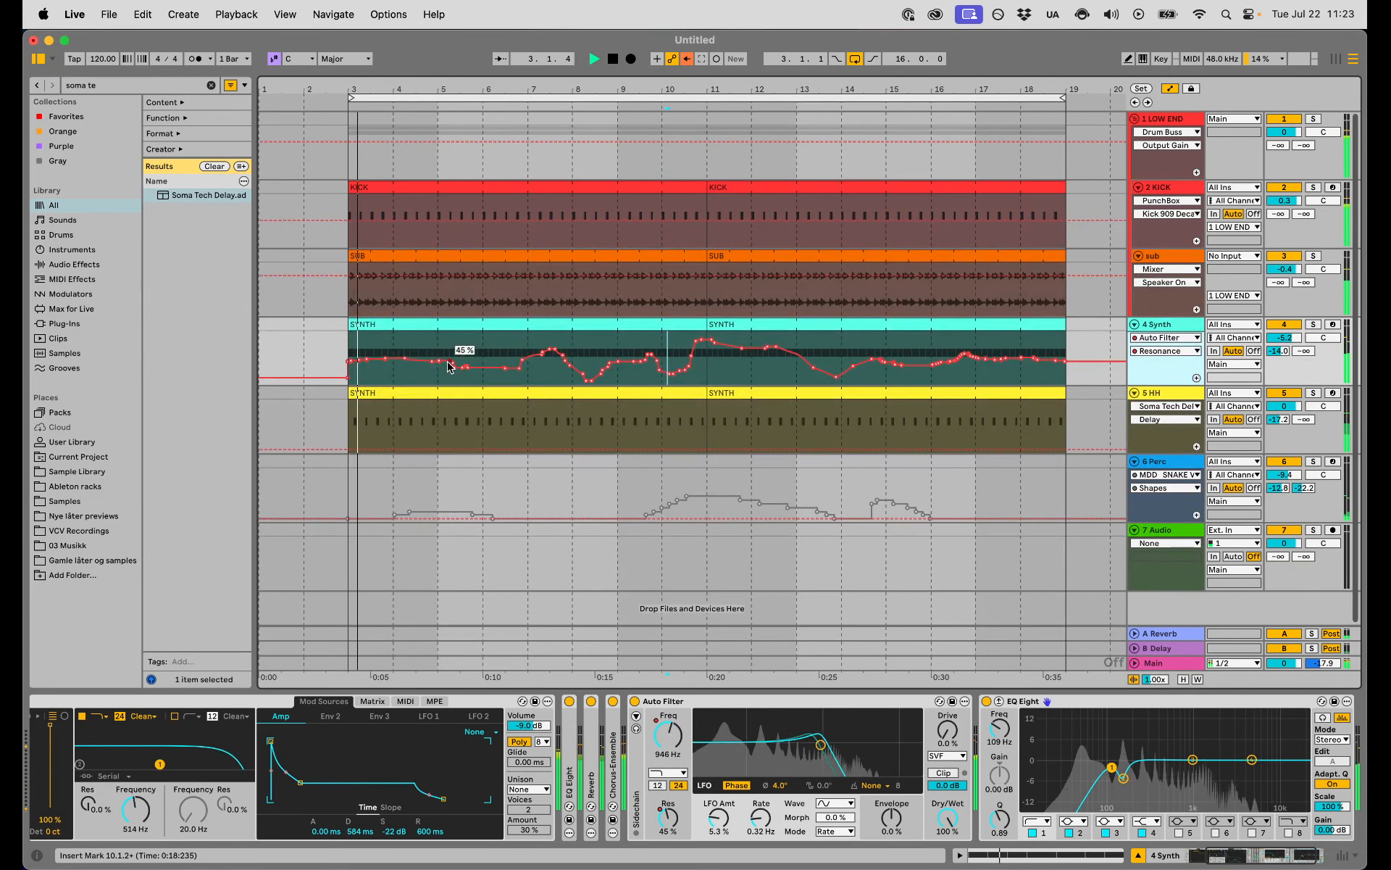
left_click(353, 340)
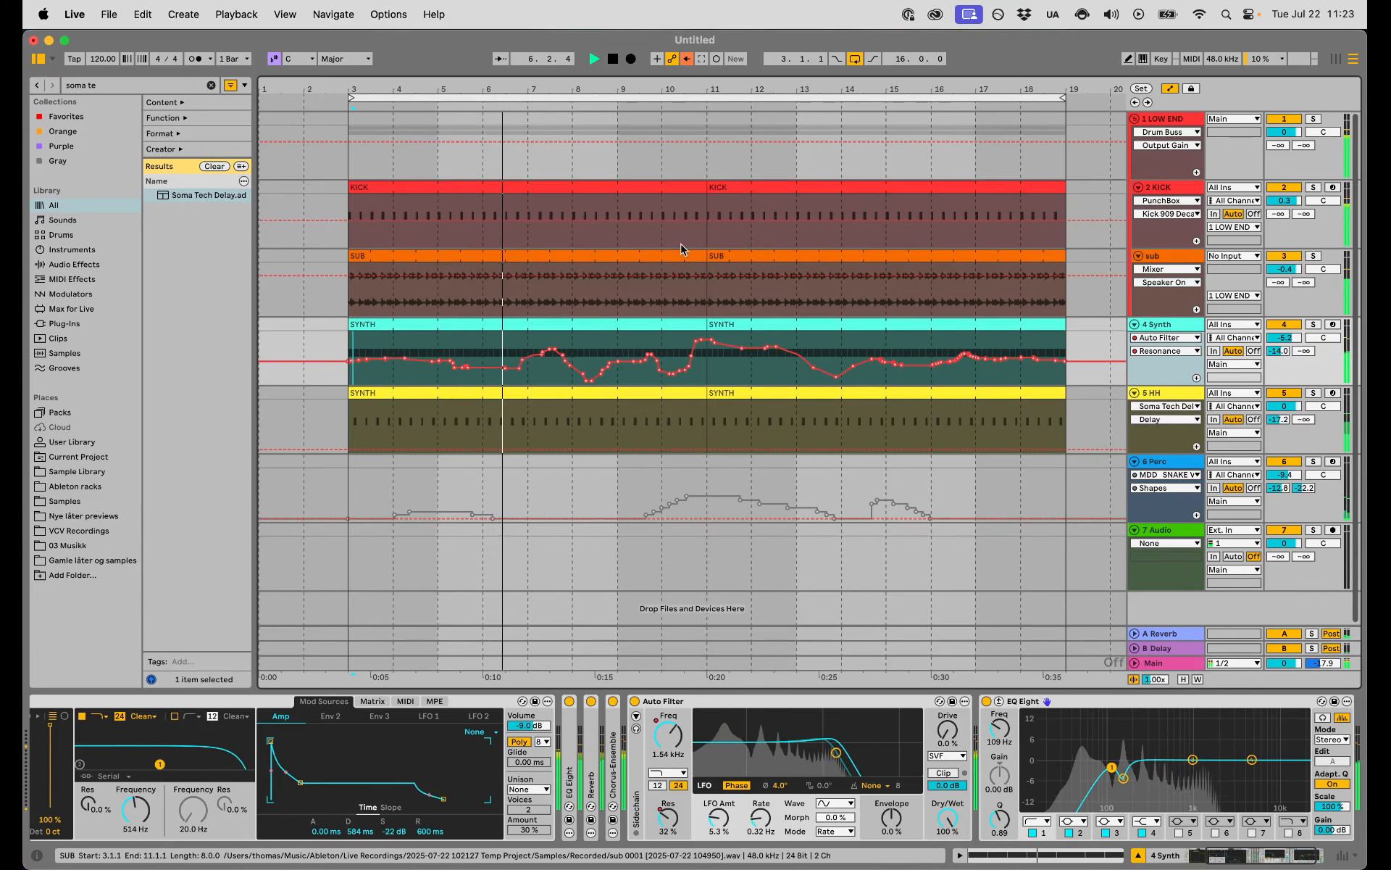
Start arrangement recording and set the Synth's Wavetable unison mode to Classic
left_click(631, 59)
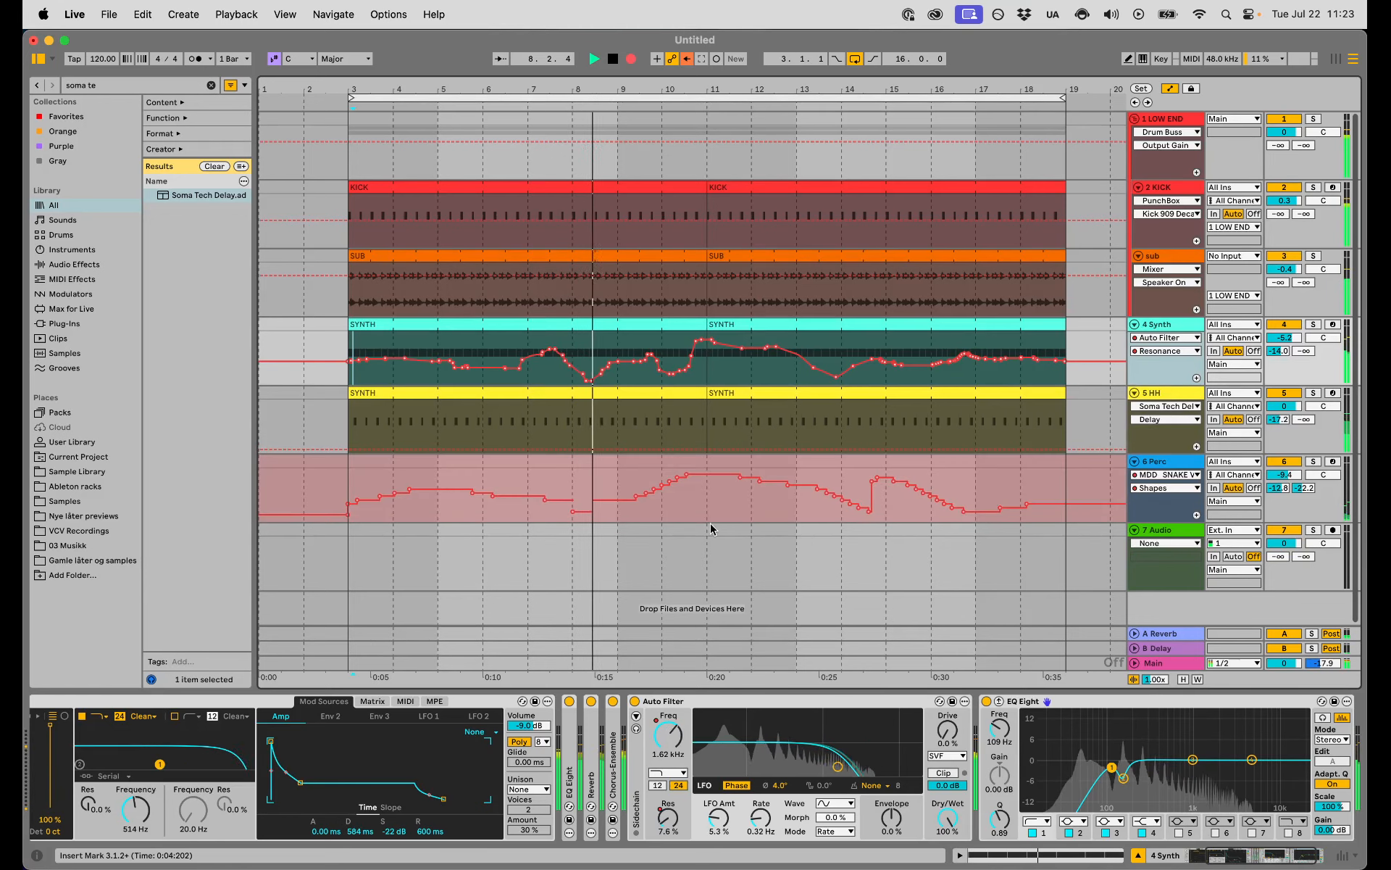
left_click(526, 788)
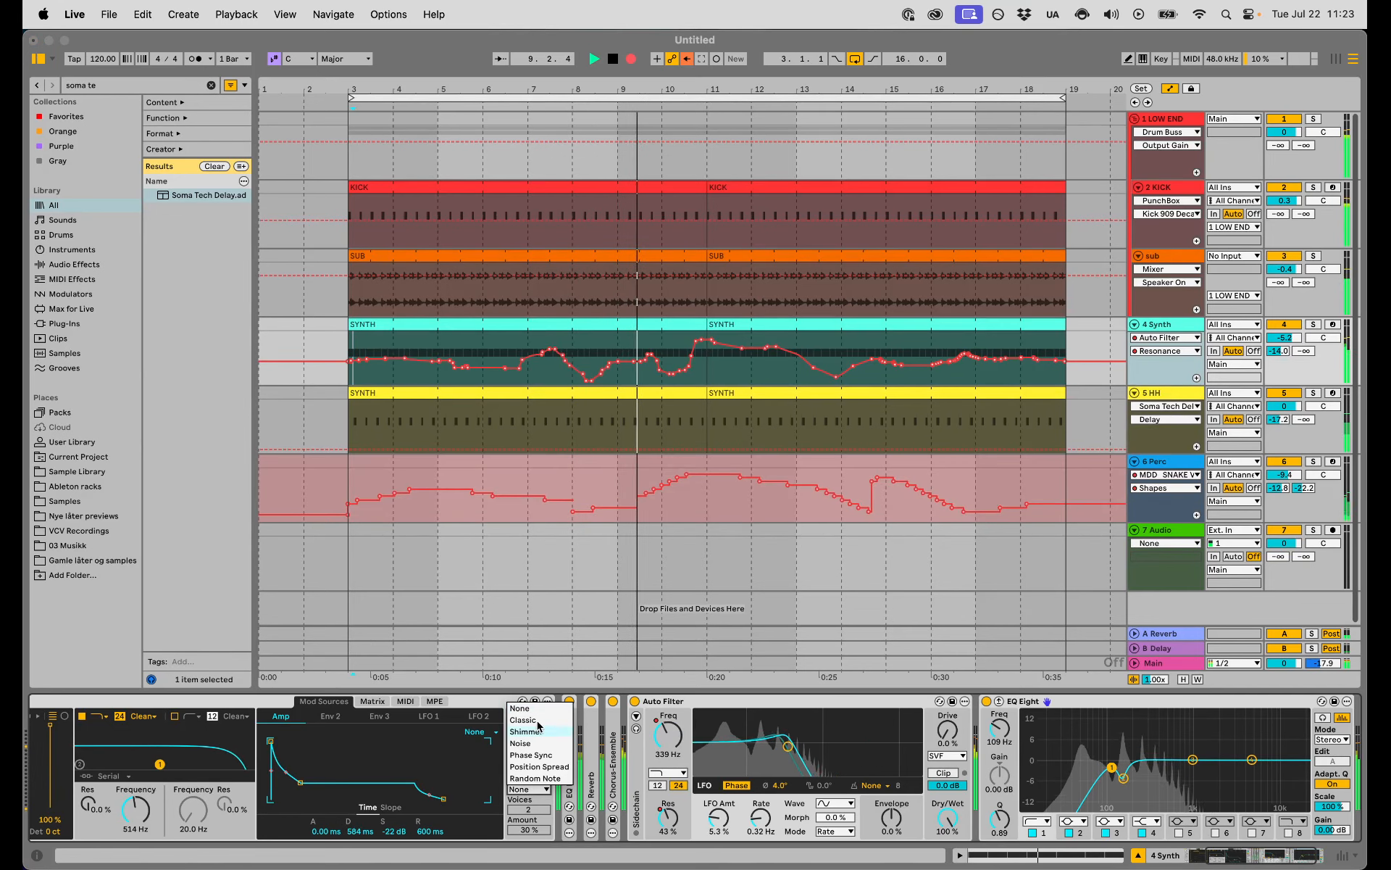
left_click(523, 710)
Record Wavetable unison amount automation on the Synth from about bar 10 to bar 15, and end recording
left_click_drag(531, 835, 531, 841)
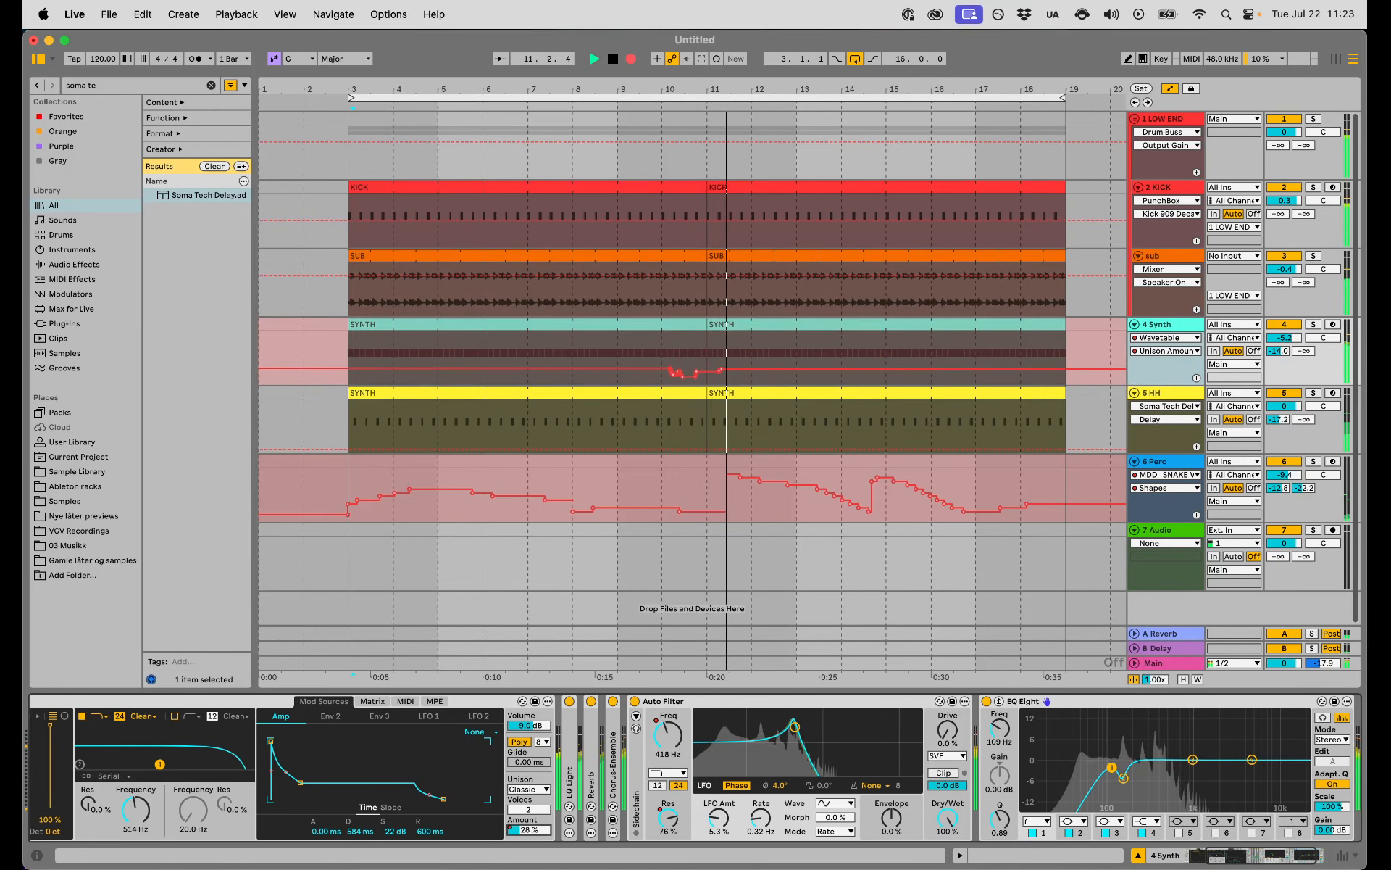
left_click_drag(531, 841, 532, 847)
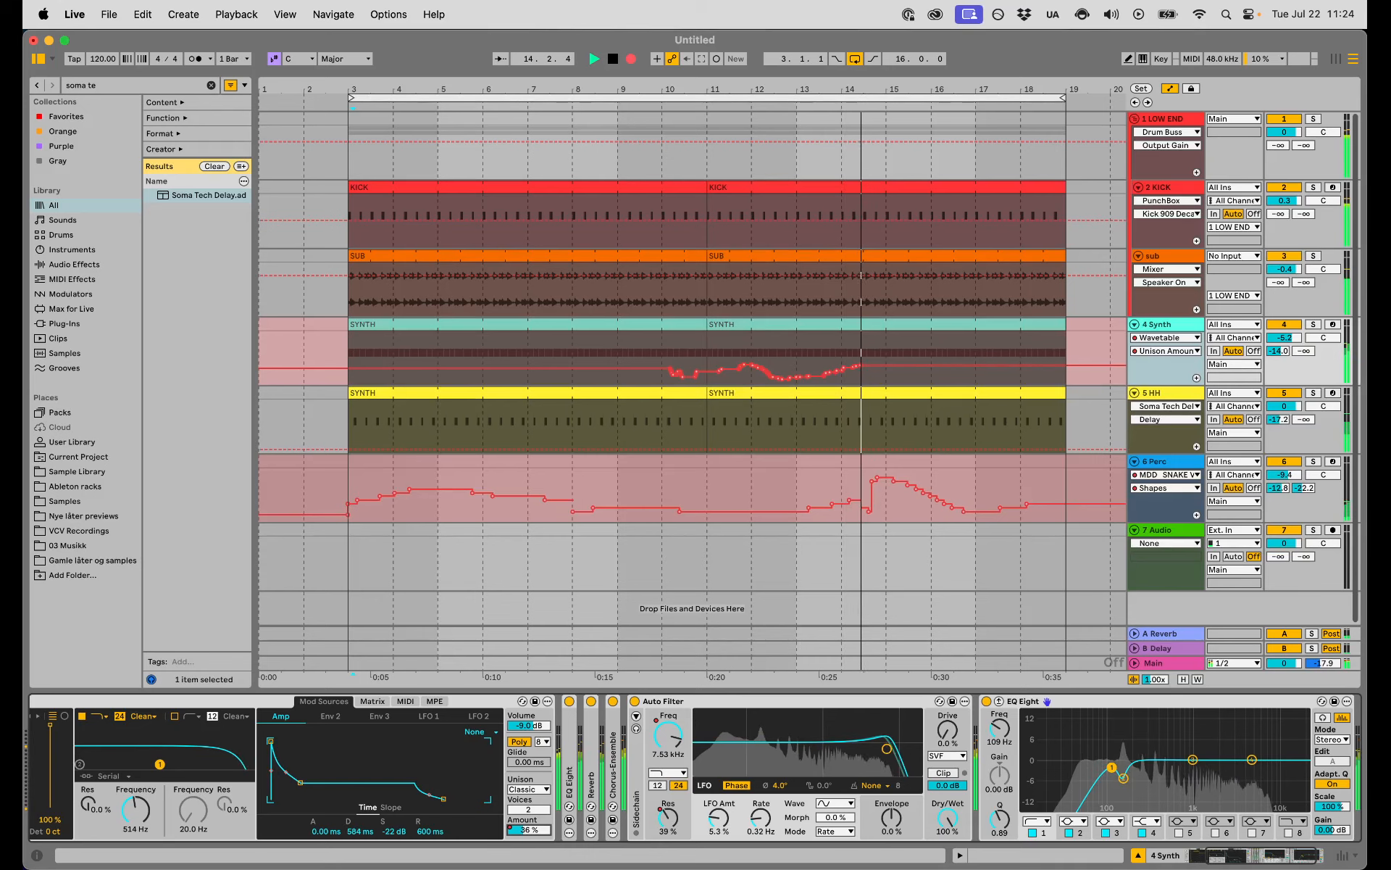
mouse_move(531, 847)
left_mouse_down()
mouse_move(532, 835)
mouse_move(531, 856)
left_mouse_up()
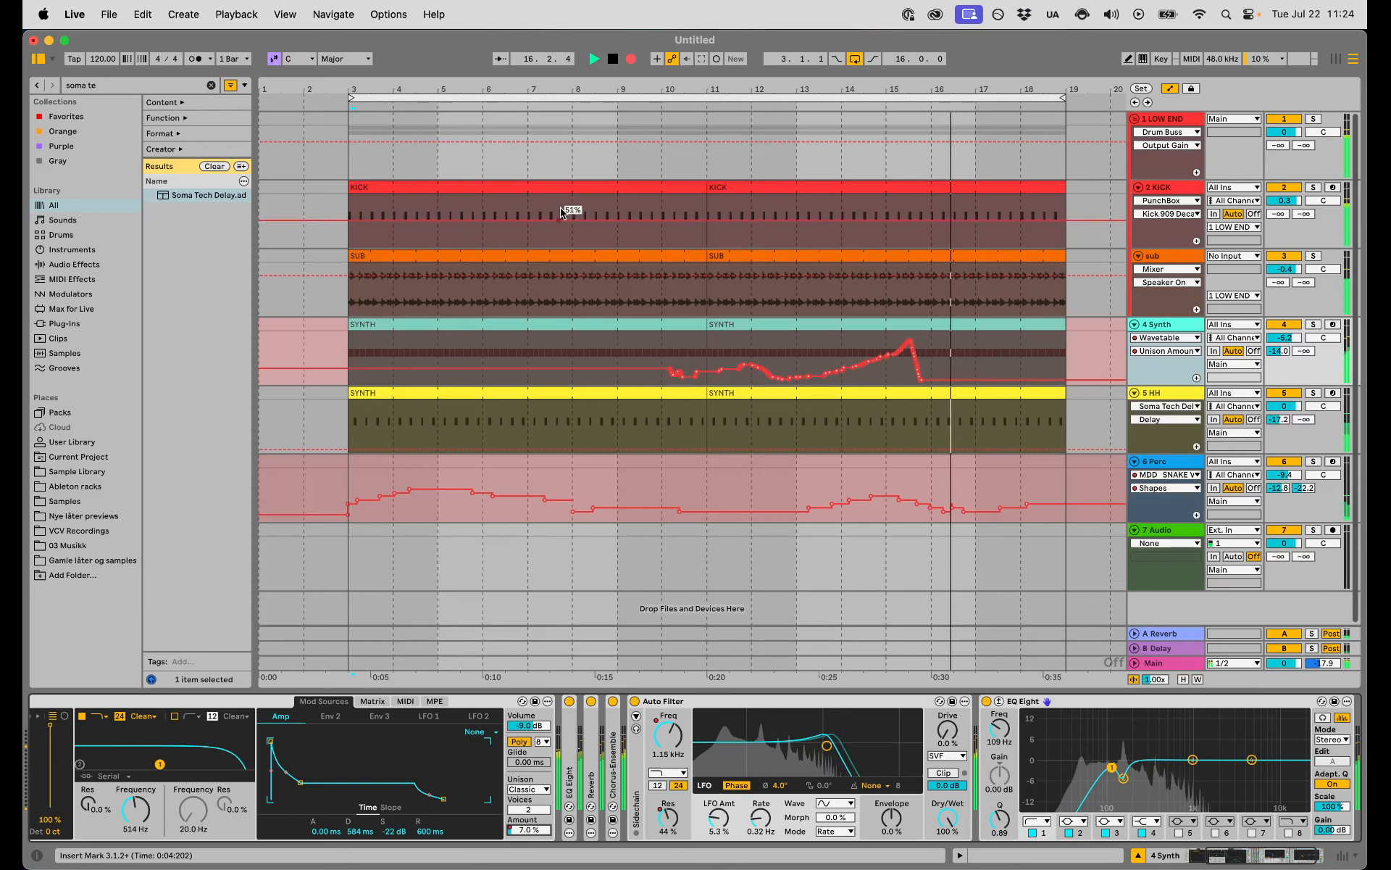
key("F9")
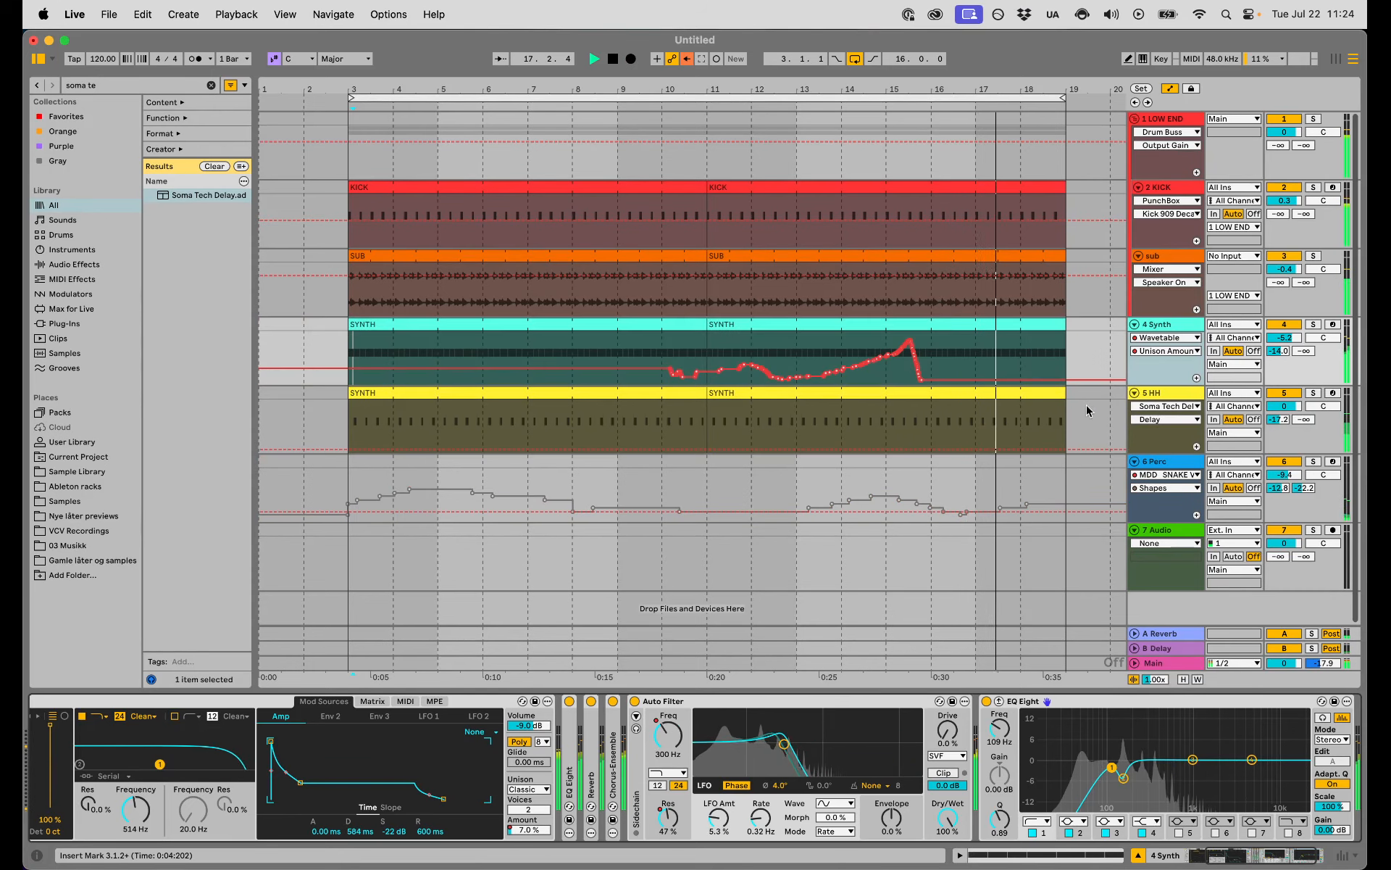
Record the Synth's A-Reverb send automation by sweeping its level from bar 3 to about bar 11, and end recording
left_click(631, 58)
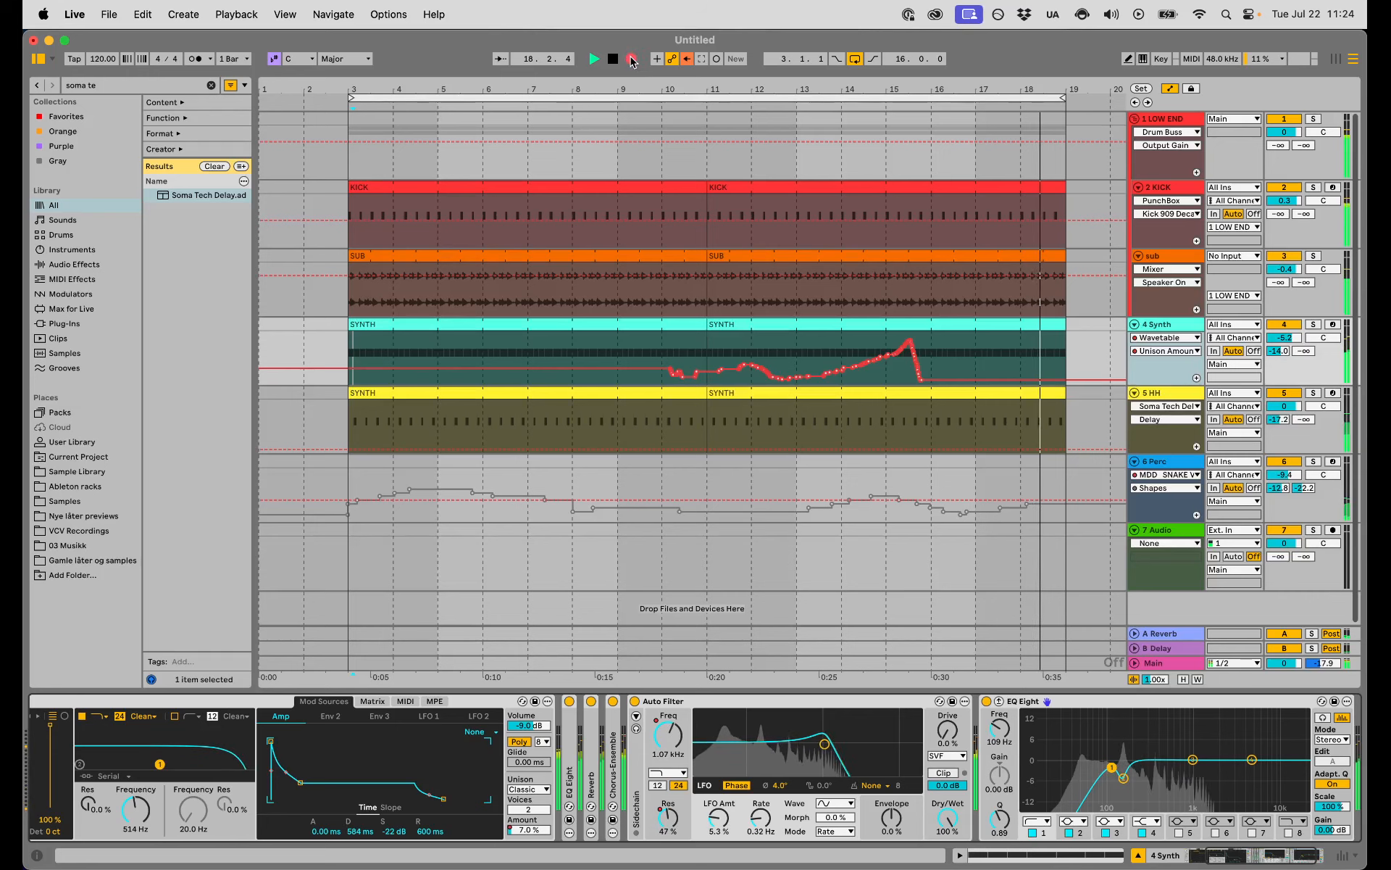
left_click(1281, 352)
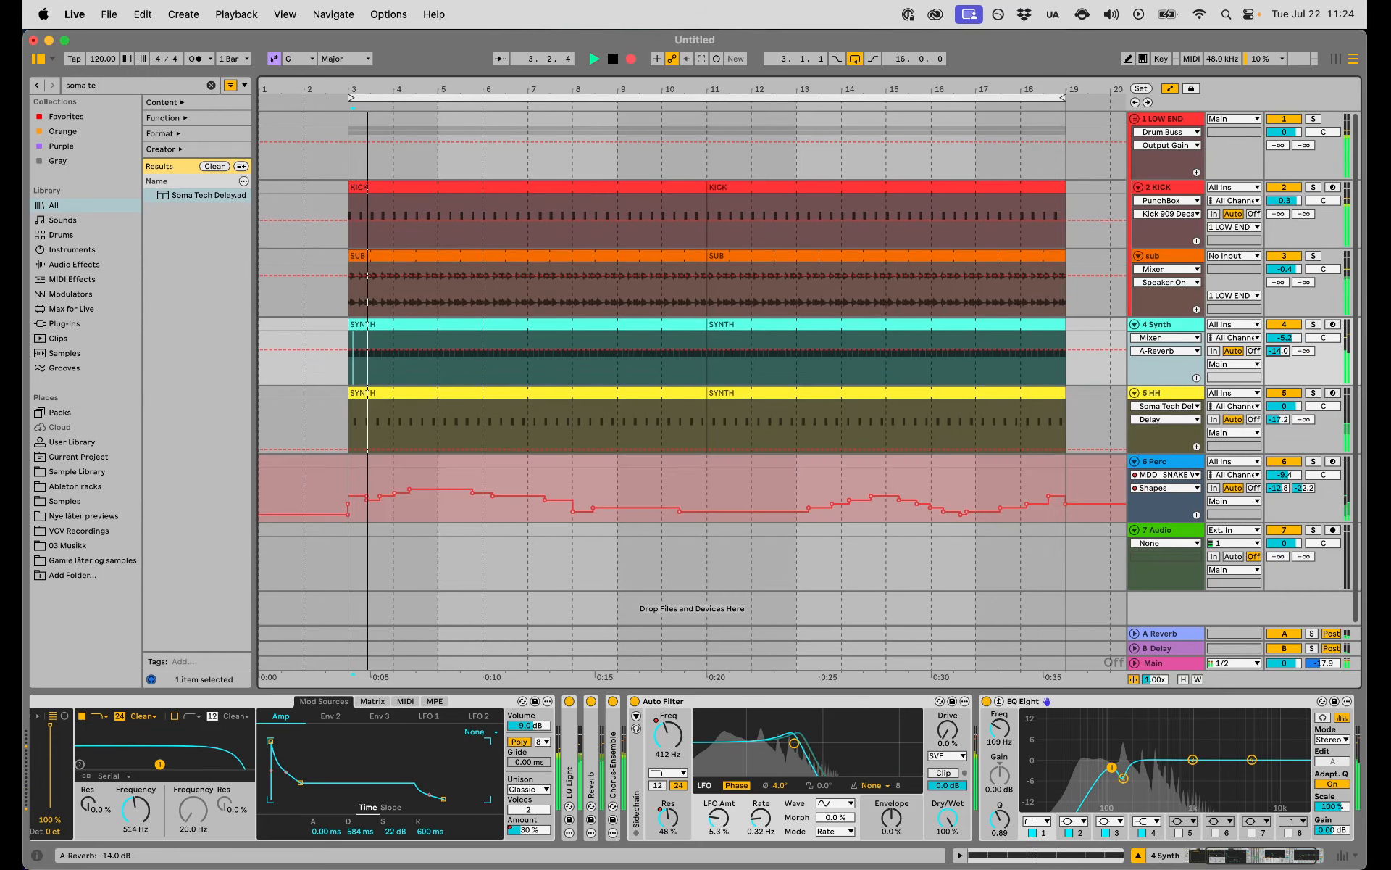
mouse_move(1280, 351)
left_mouse_down()
mouse_move(1280, 337)
mouse_move(1281, 366)
left_mouse_up()
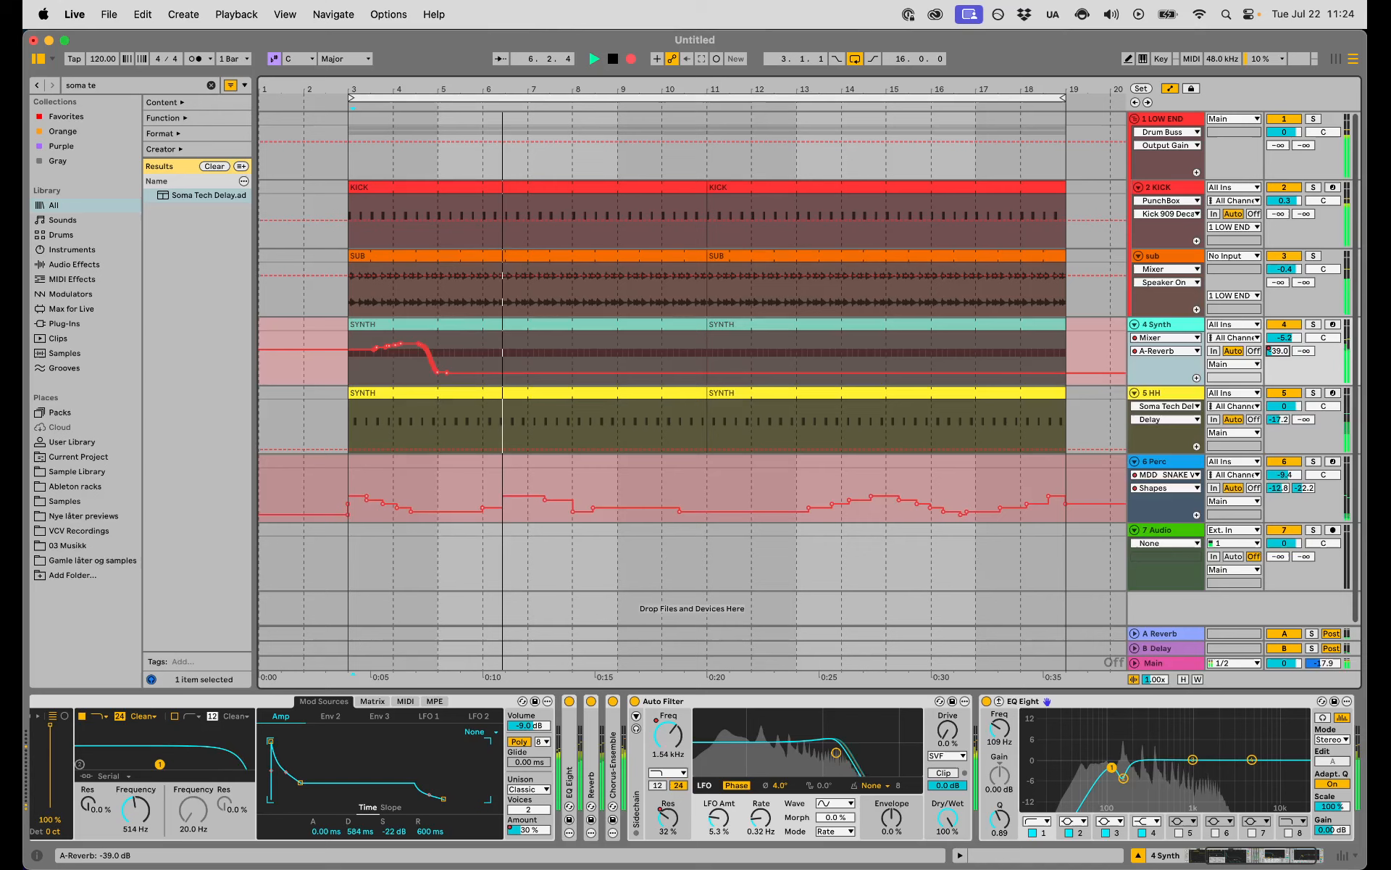
mouse_move(1280, 369)
left_mouse_down()
mouse_move(1281, 328)
mouse_move(1281, 370)
left_mouse_up()
key("F9")
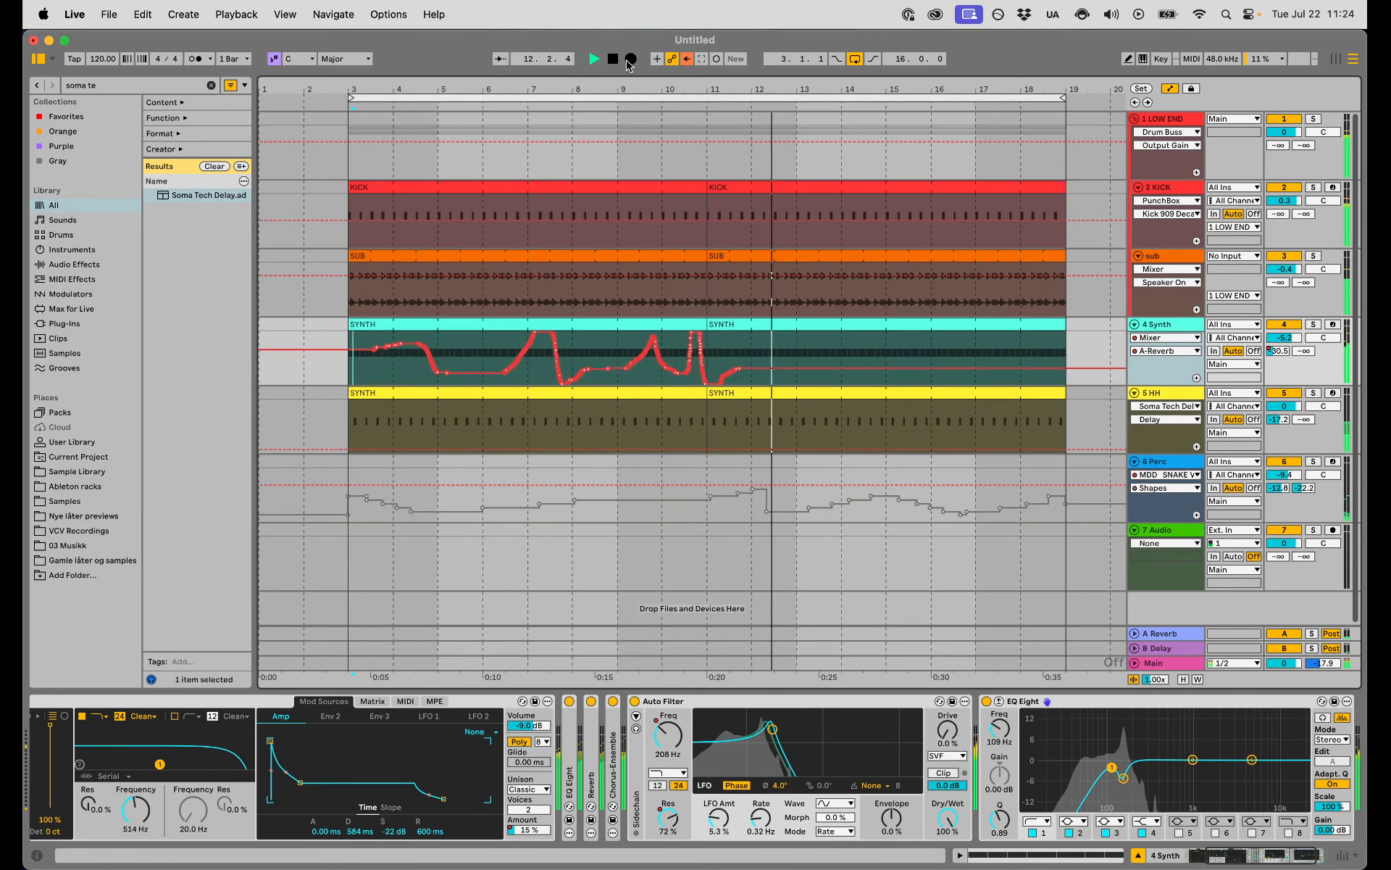
Set the Synth's B-Delay send to -43.0 dB and stop playback
left_click_drag(1303, 351, 1304, 341)
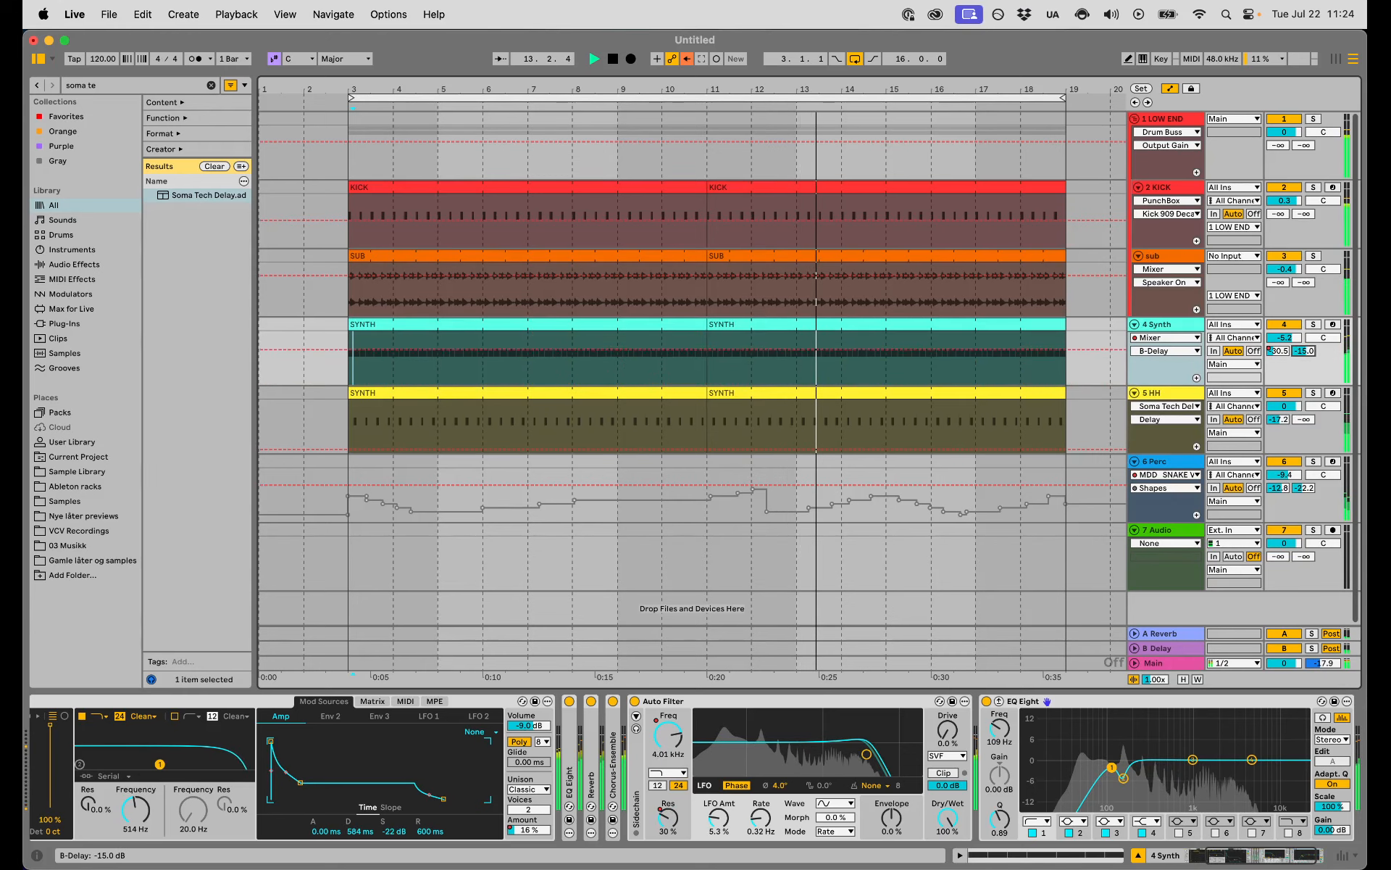
key("space")
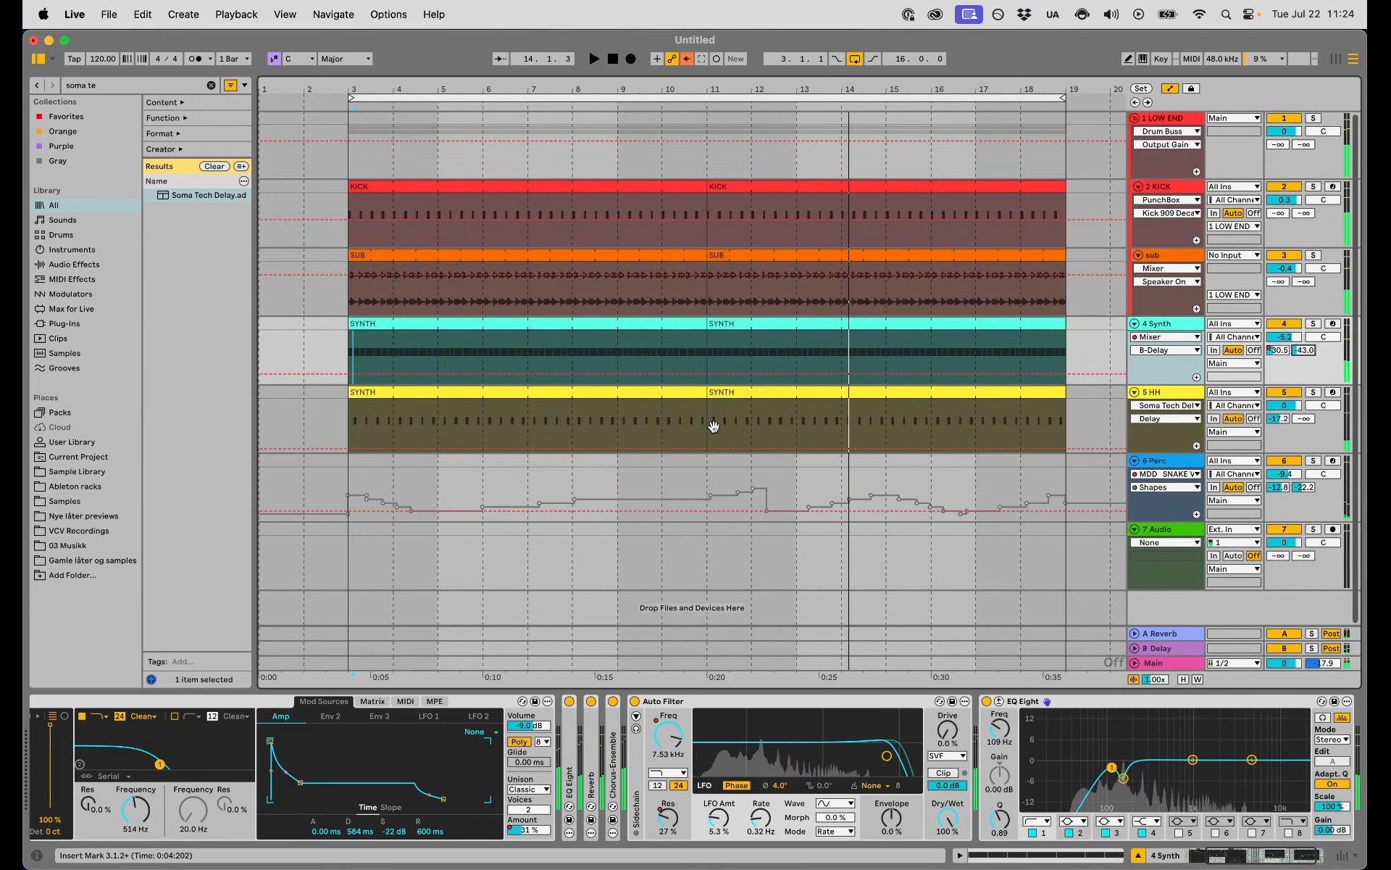
Hide the automation and duplicate the looped bars 3 to 19 of all tracks directly after themselves
left_click_drag(871, 97, 871, 108)
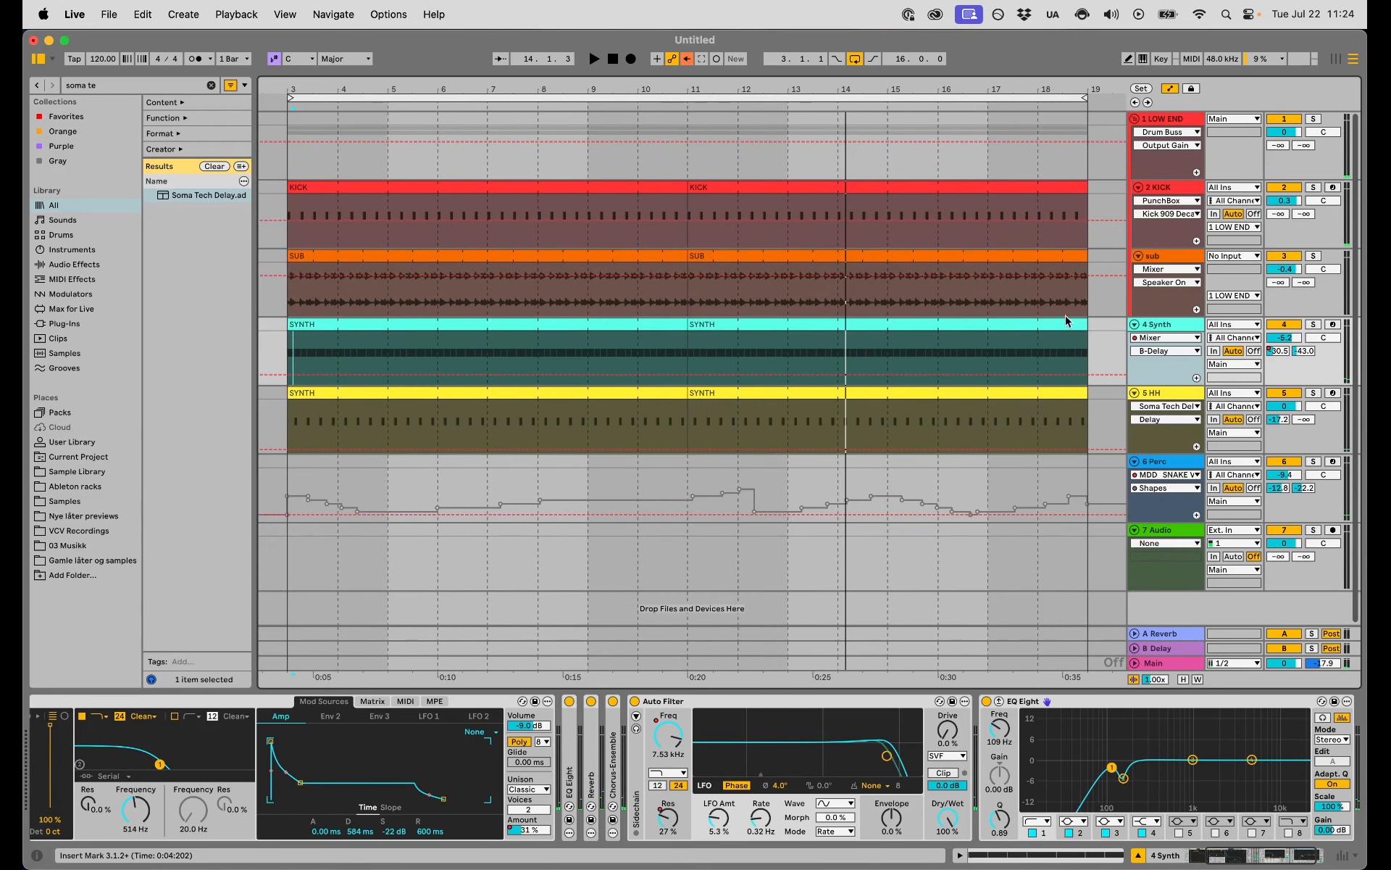
key("a")
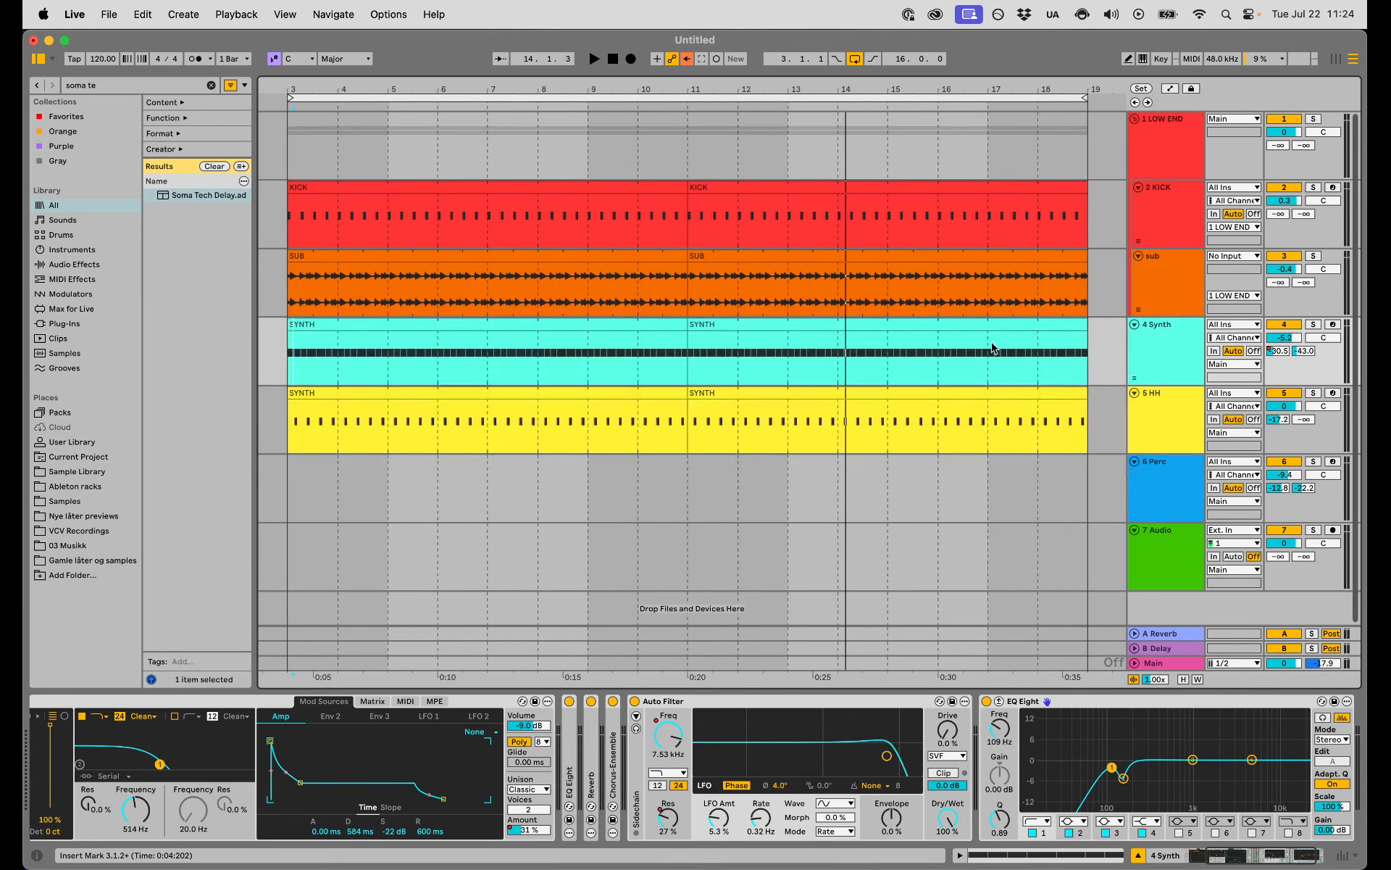
left_click(817, 98)
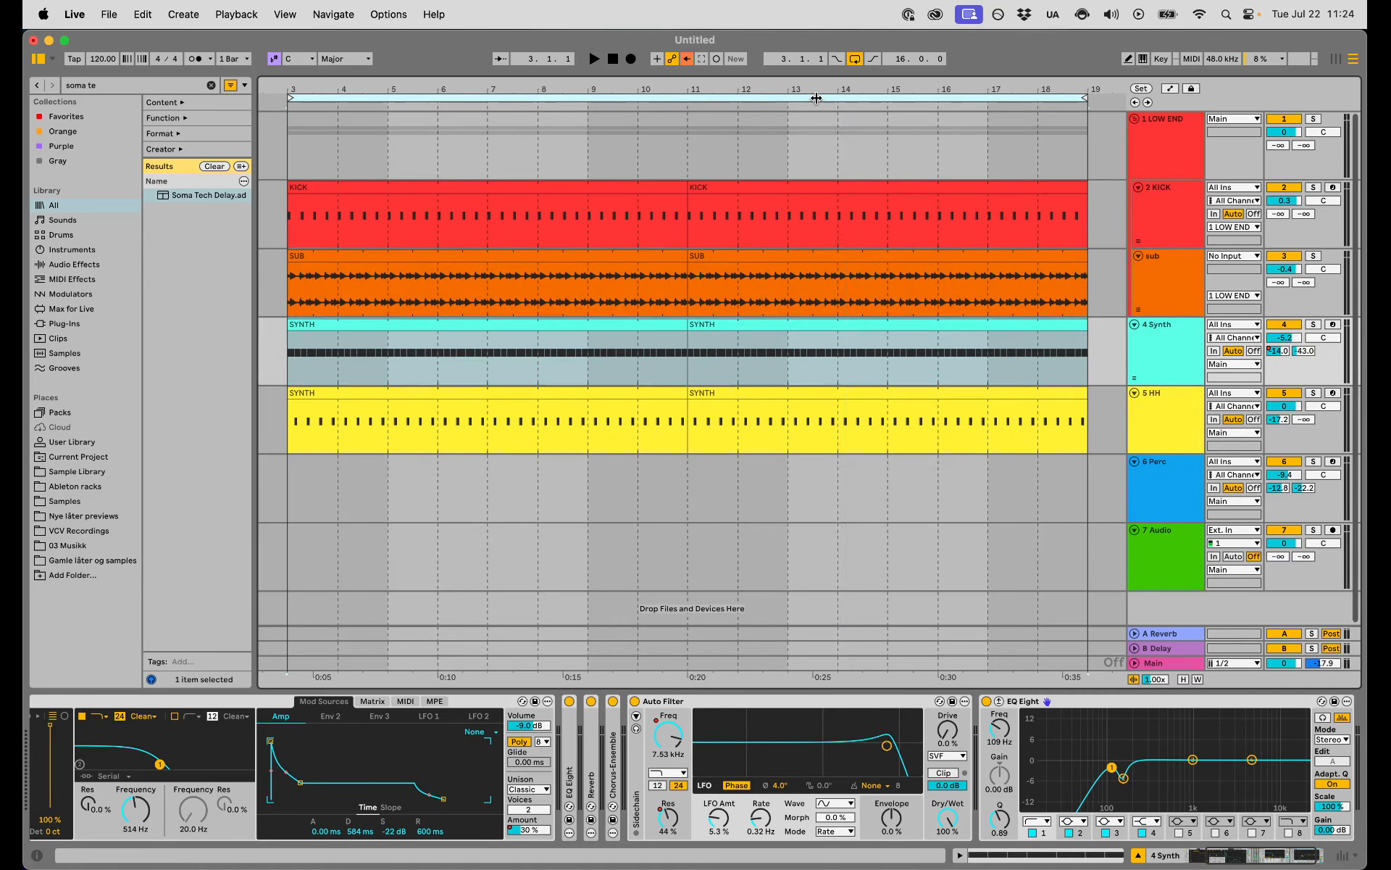
key("super+d")
scroll(594, 177, "left", 5)
left_click(817, 217)
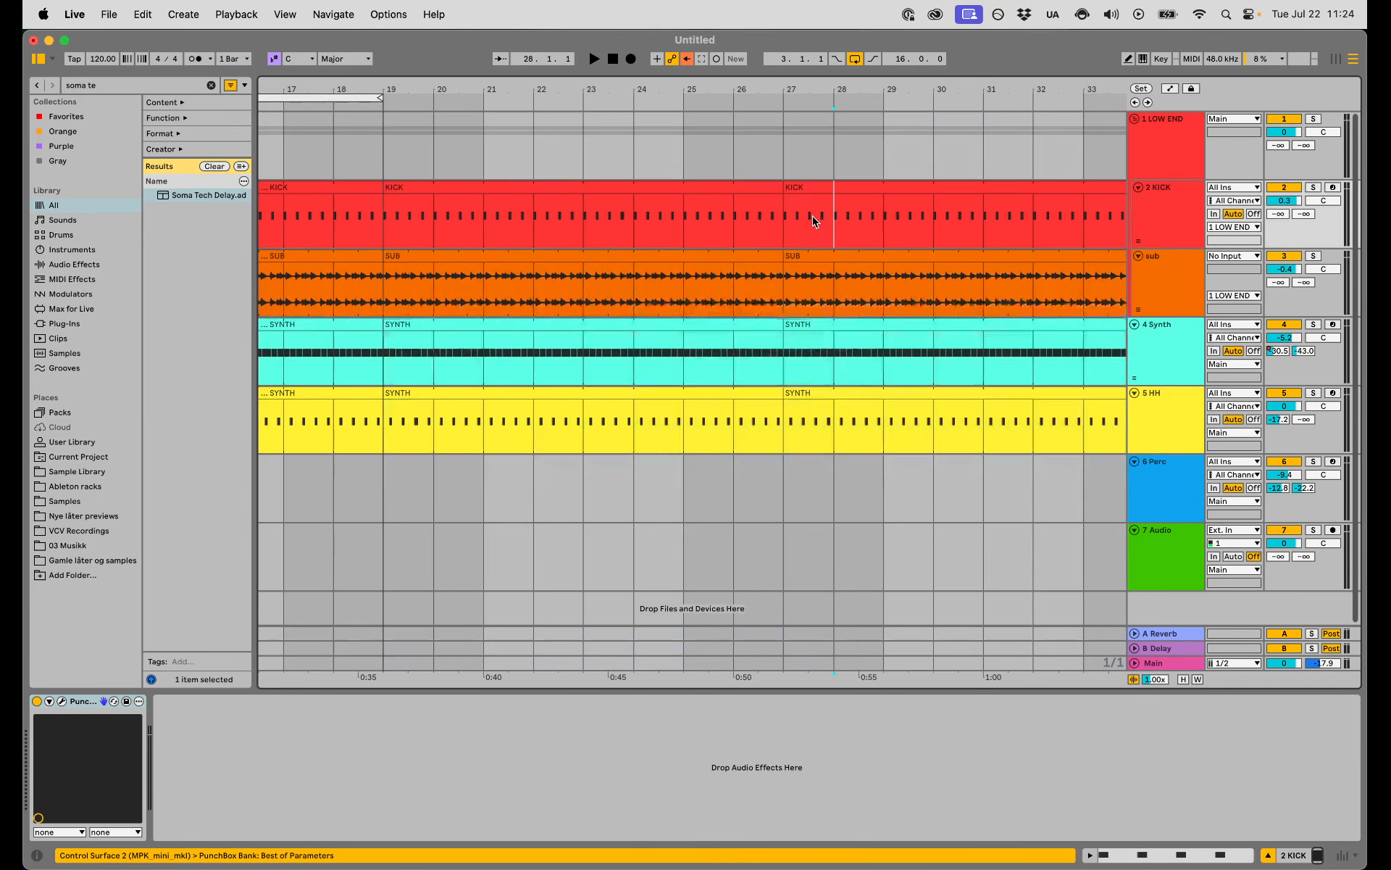
Move the 16-bar loop so it starts at bar 5, and show the automation lanes
key("w")
left_click(615, 100)
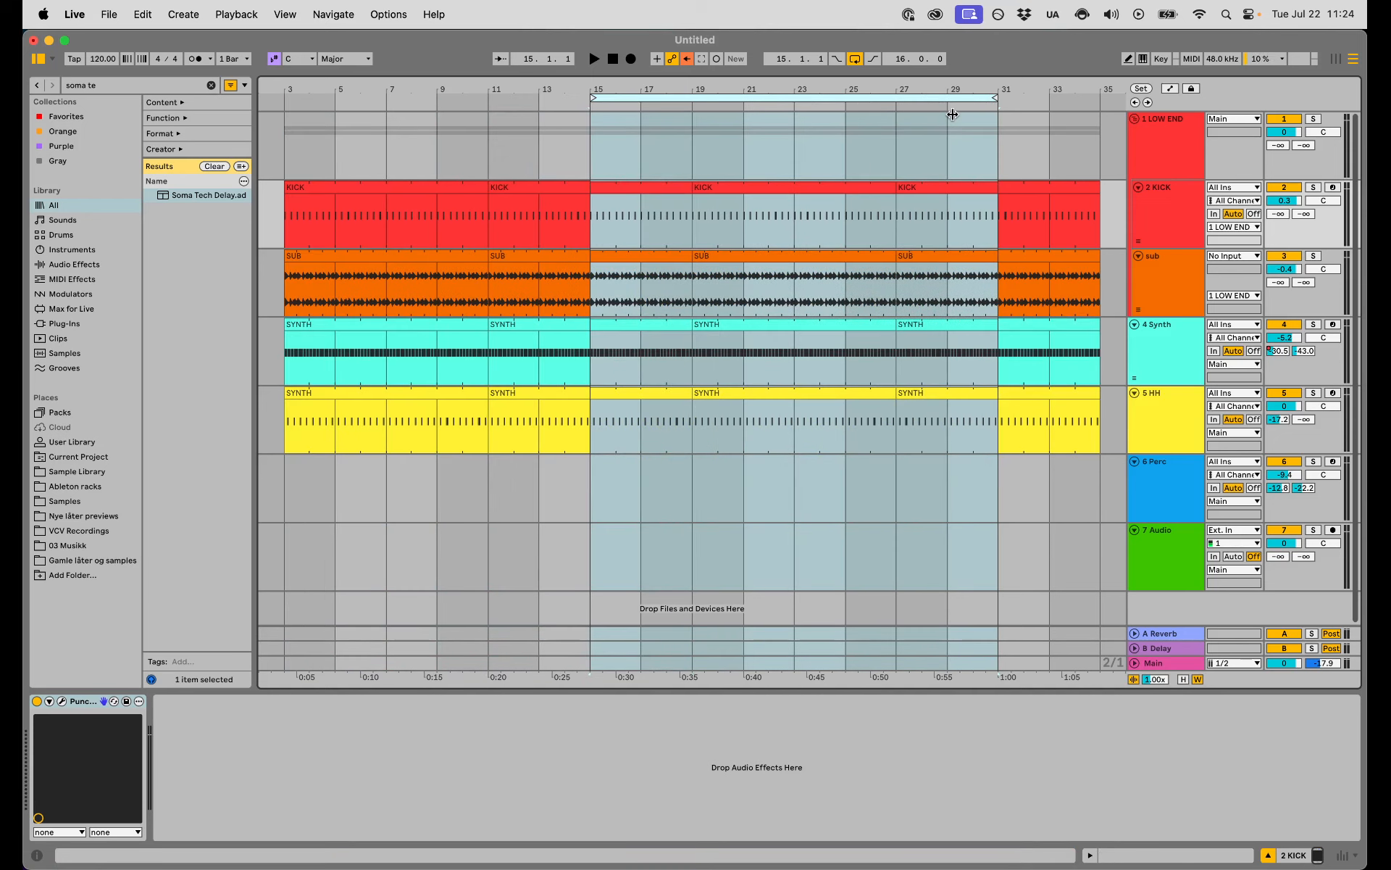
key("a")
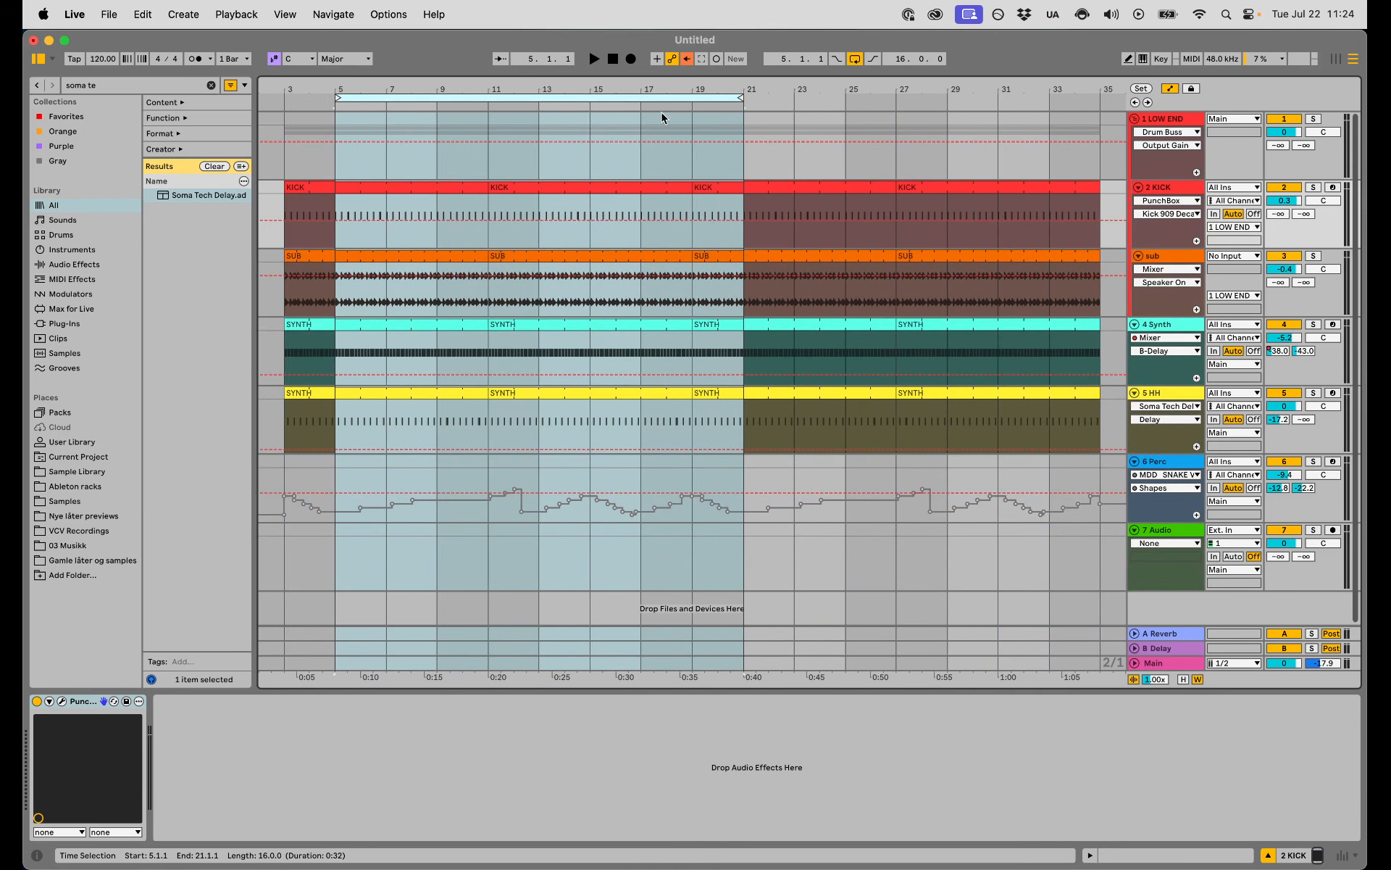
Return the 16-bar loop to start at bar 3 and display the Synth's Auto Filter Frequency automation across the extended arrangement
key("a")
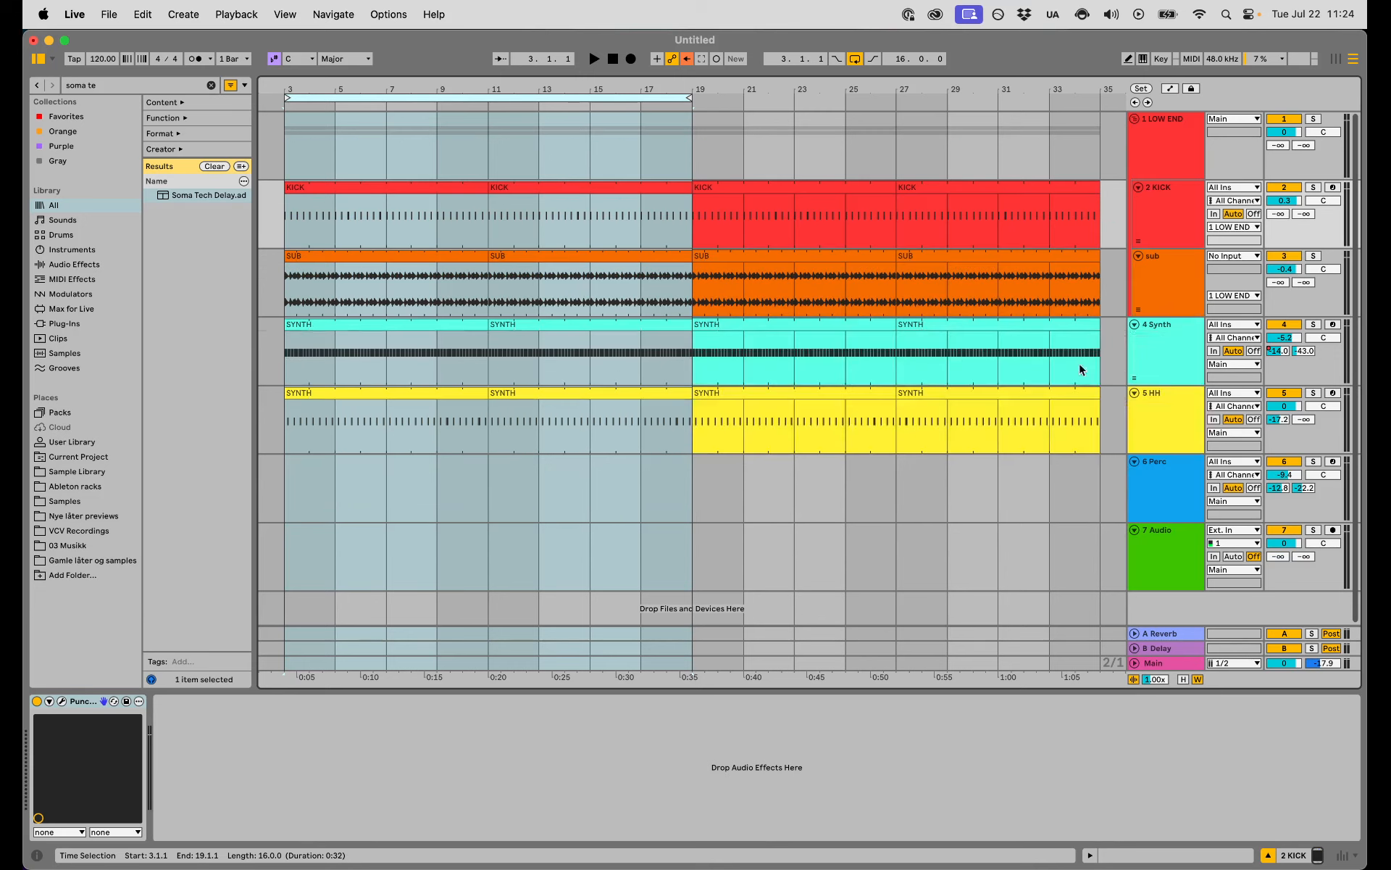
left_click(1166, 384)
left_click(657, 752)
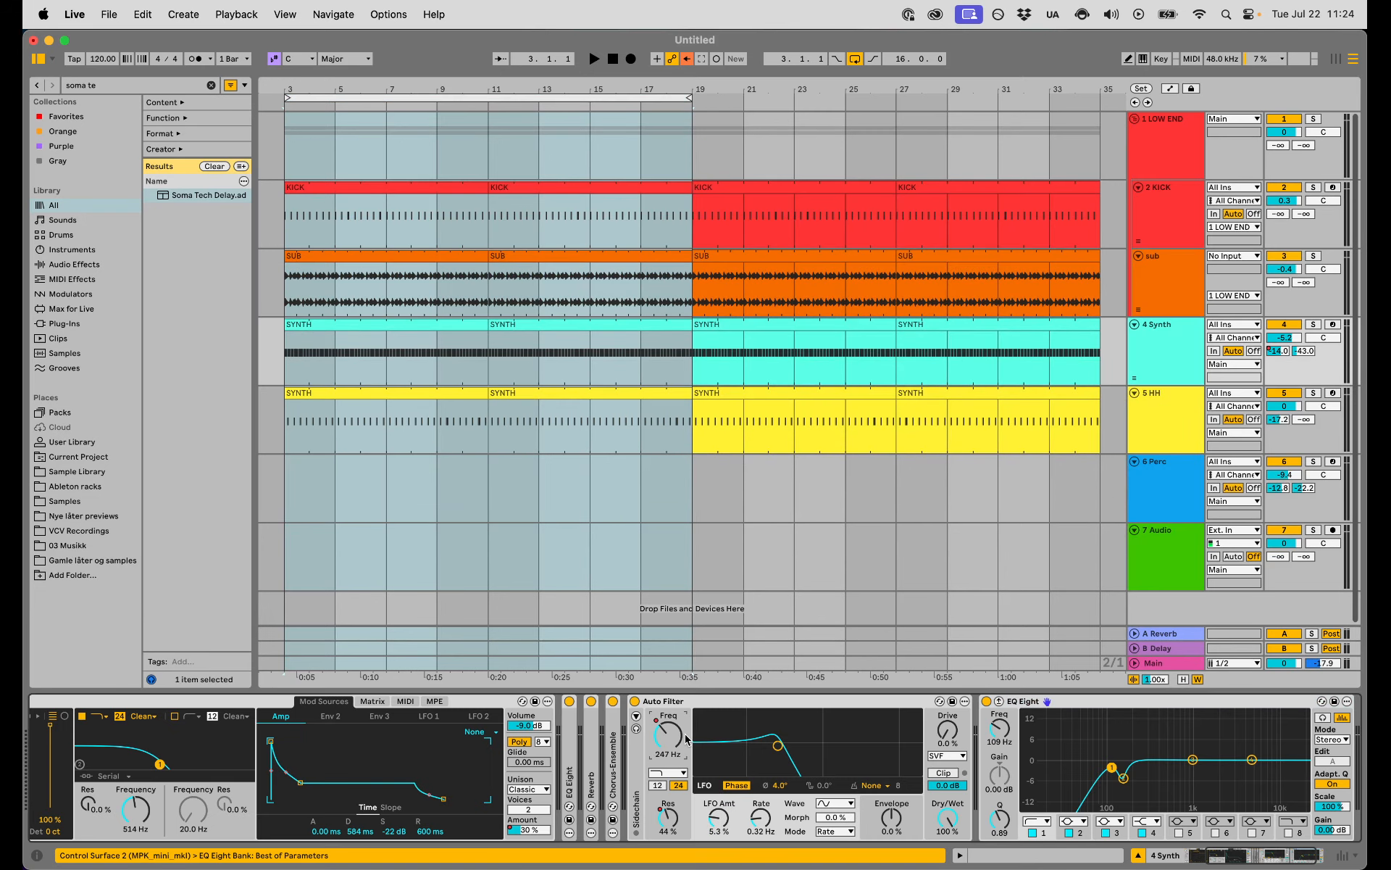
key("a")
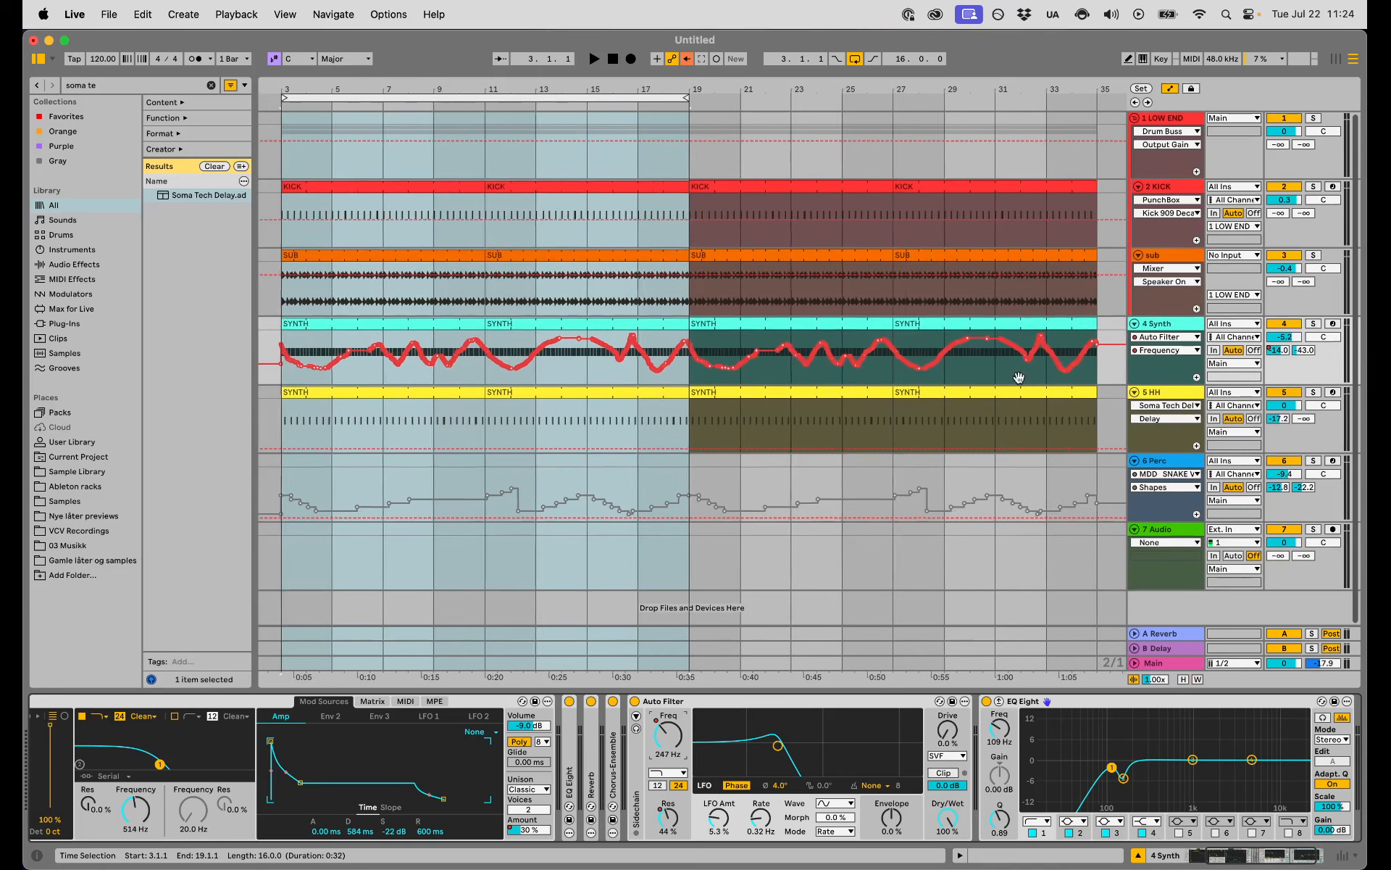
key("minus")
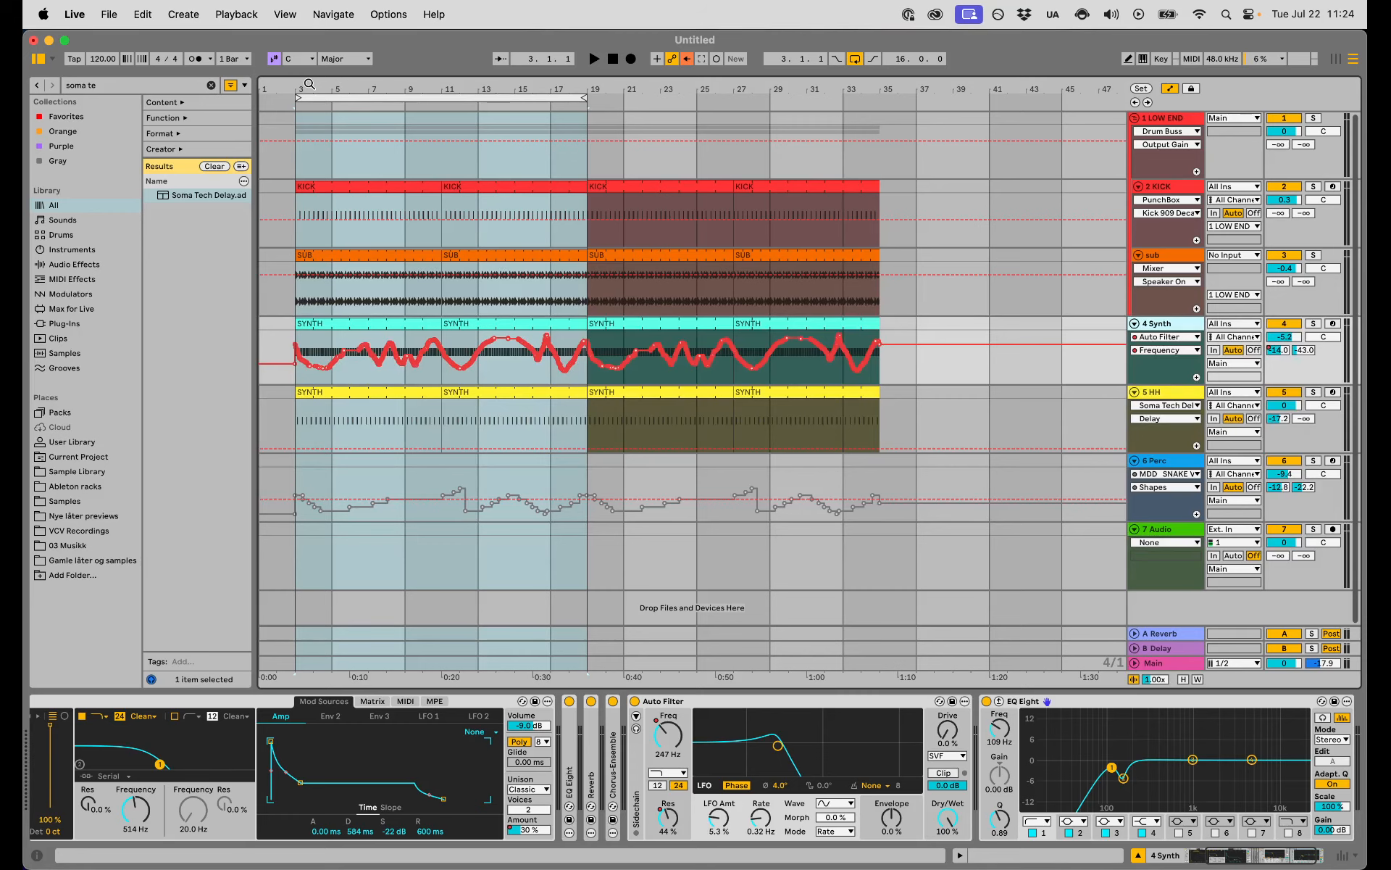
mouse_move(313, 84)
left_mouse_down()
mouse_move(316, 118)
mouse_move(316, 95)
left_mouse_up()
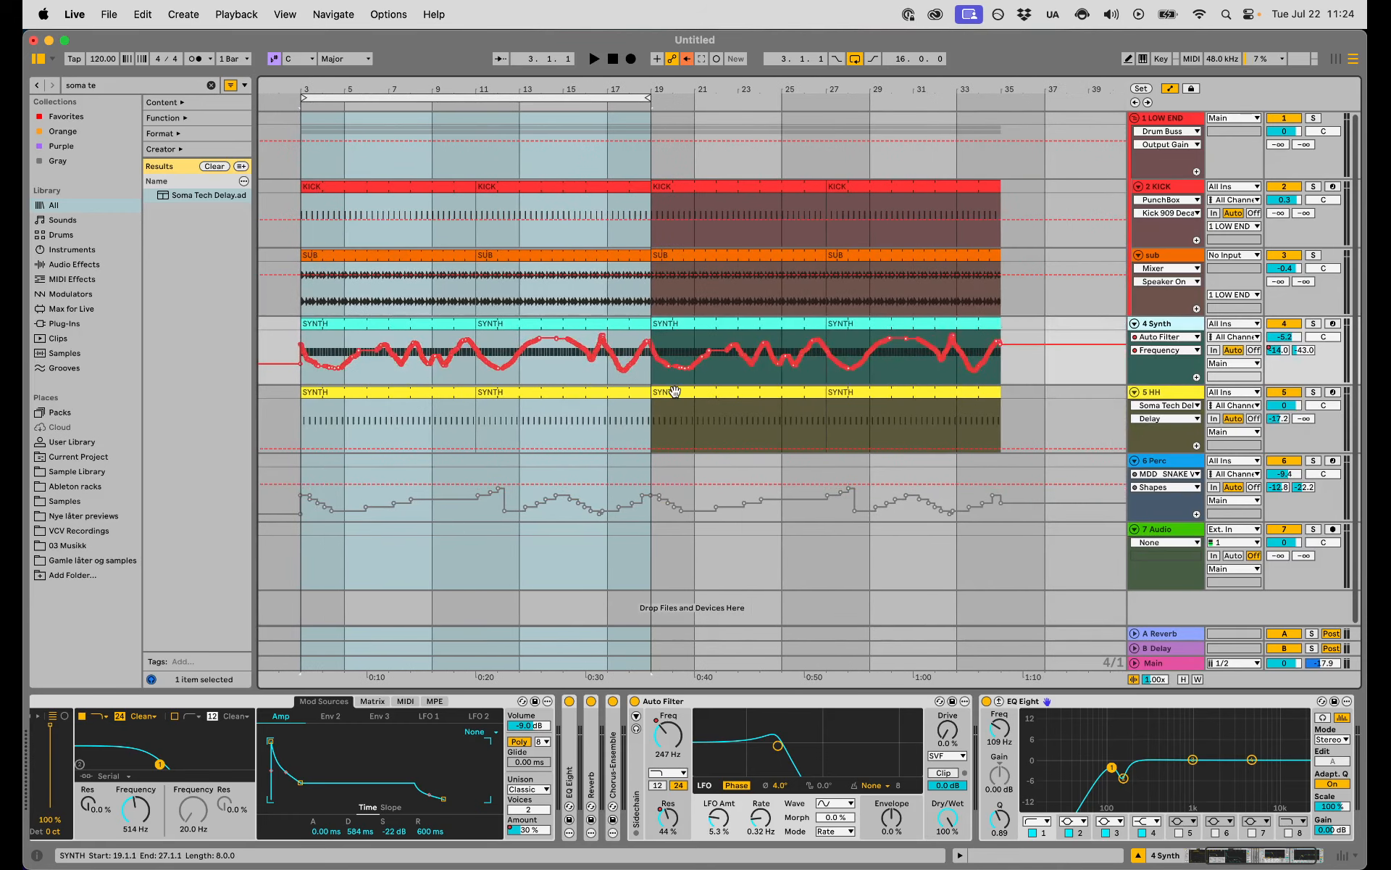
key("a")
left_click(657, 384)
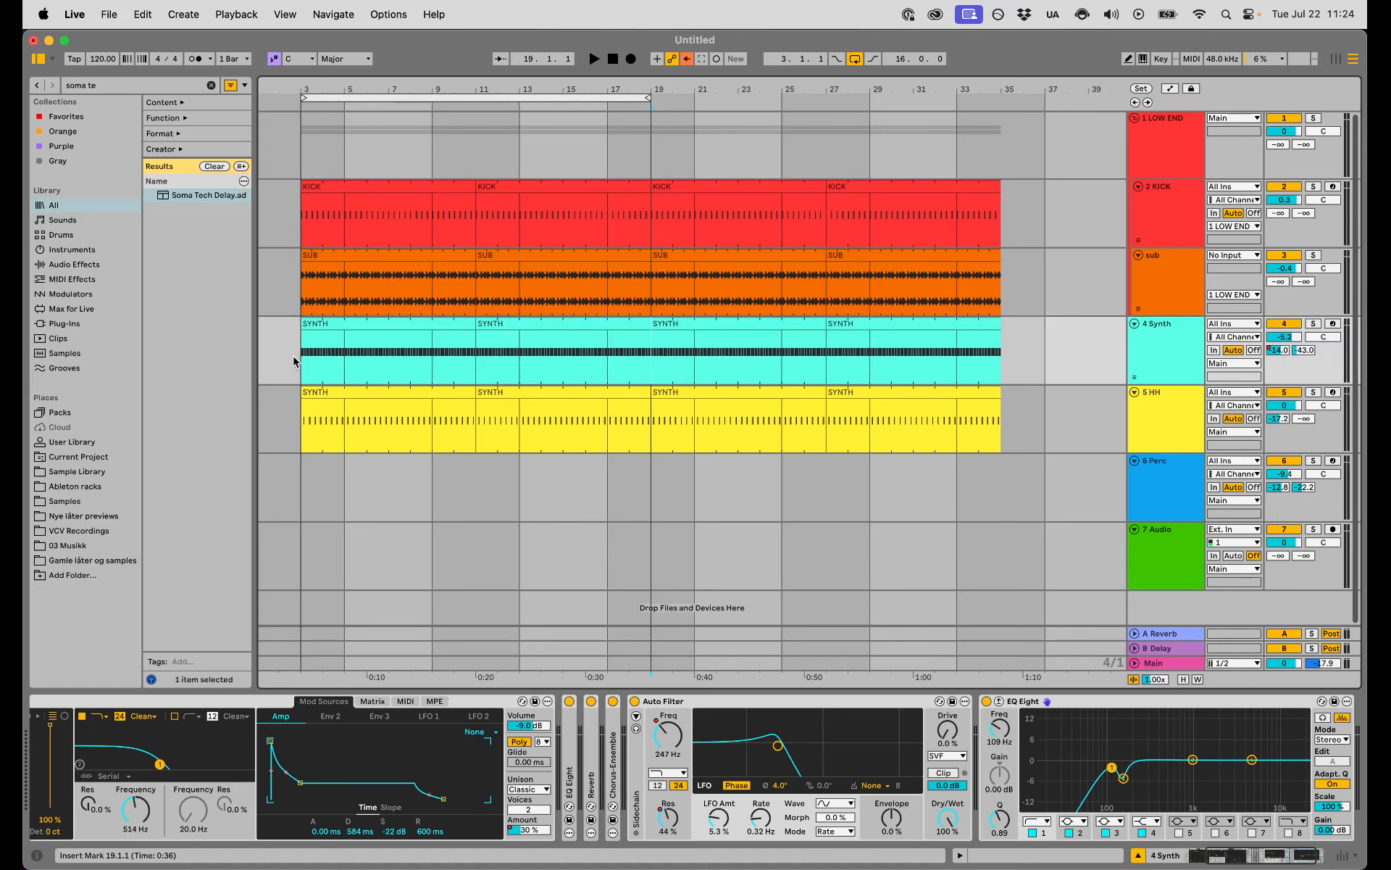
key("a")
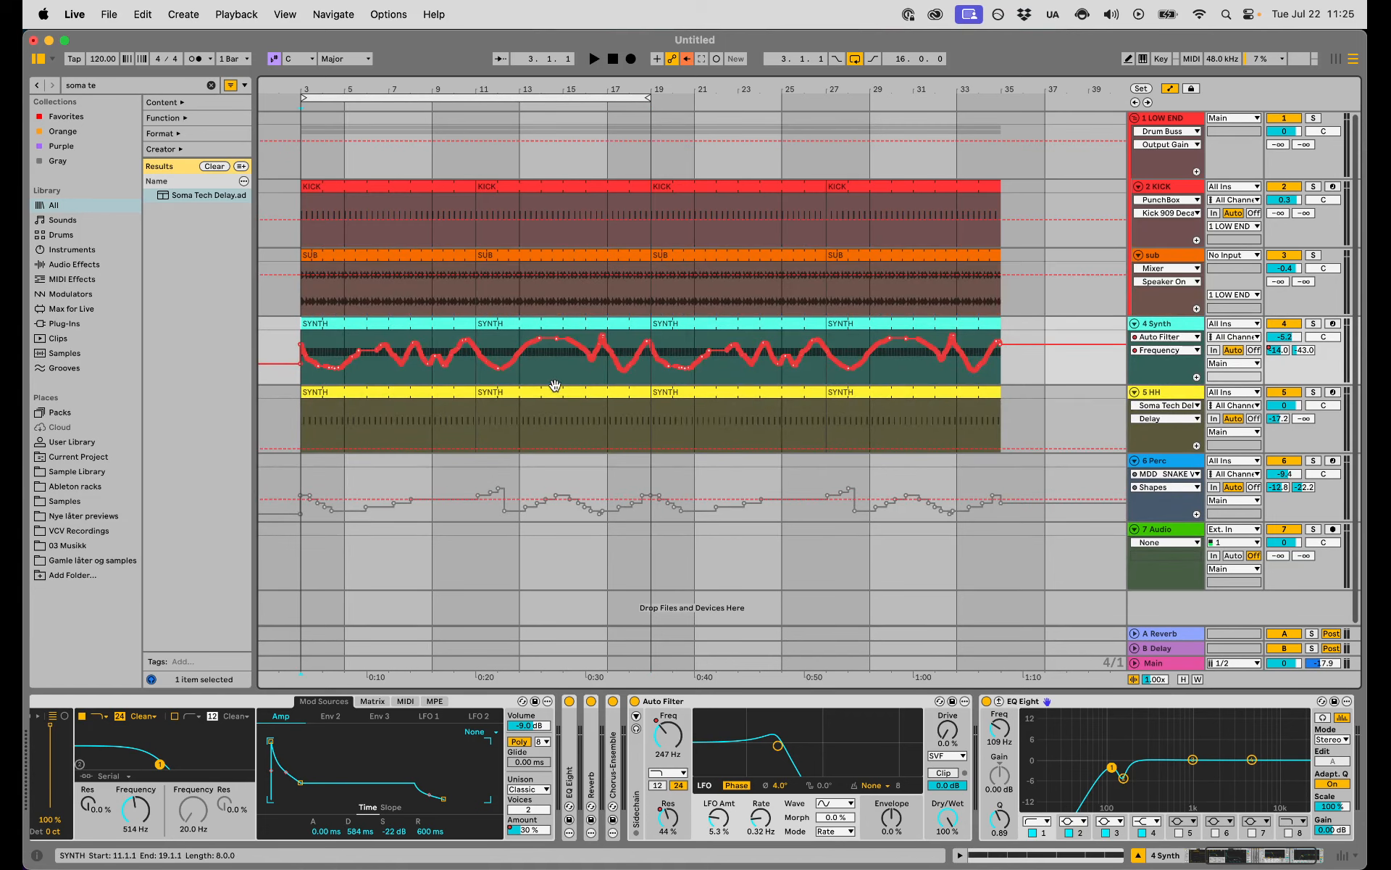
Hide the automation, extend the loop to 32 bars so it covers bars 3 to 35, and start playback
key("a")
left_click_drag(647, 98, 1001, 98)
key("space")
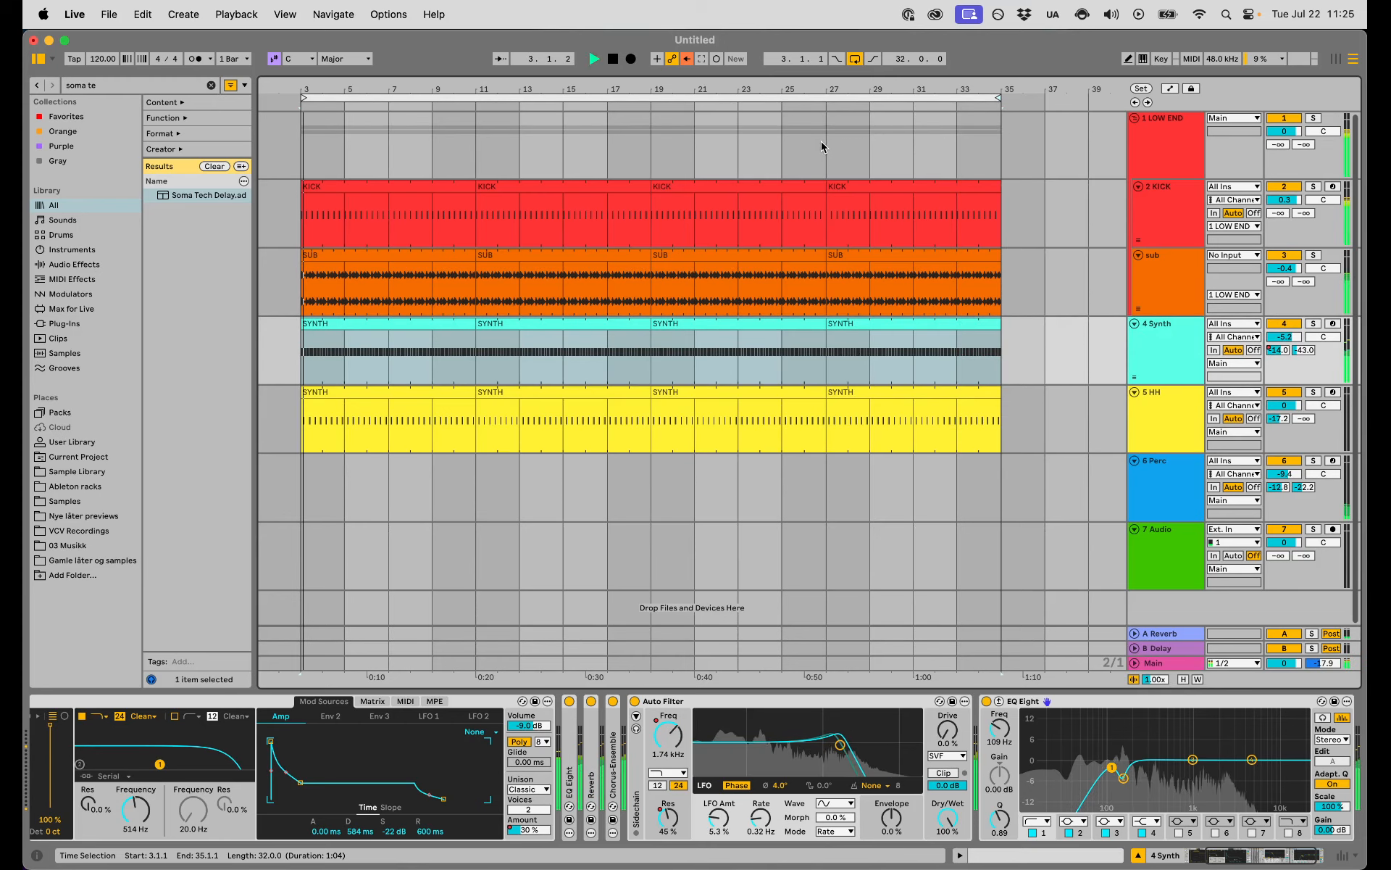